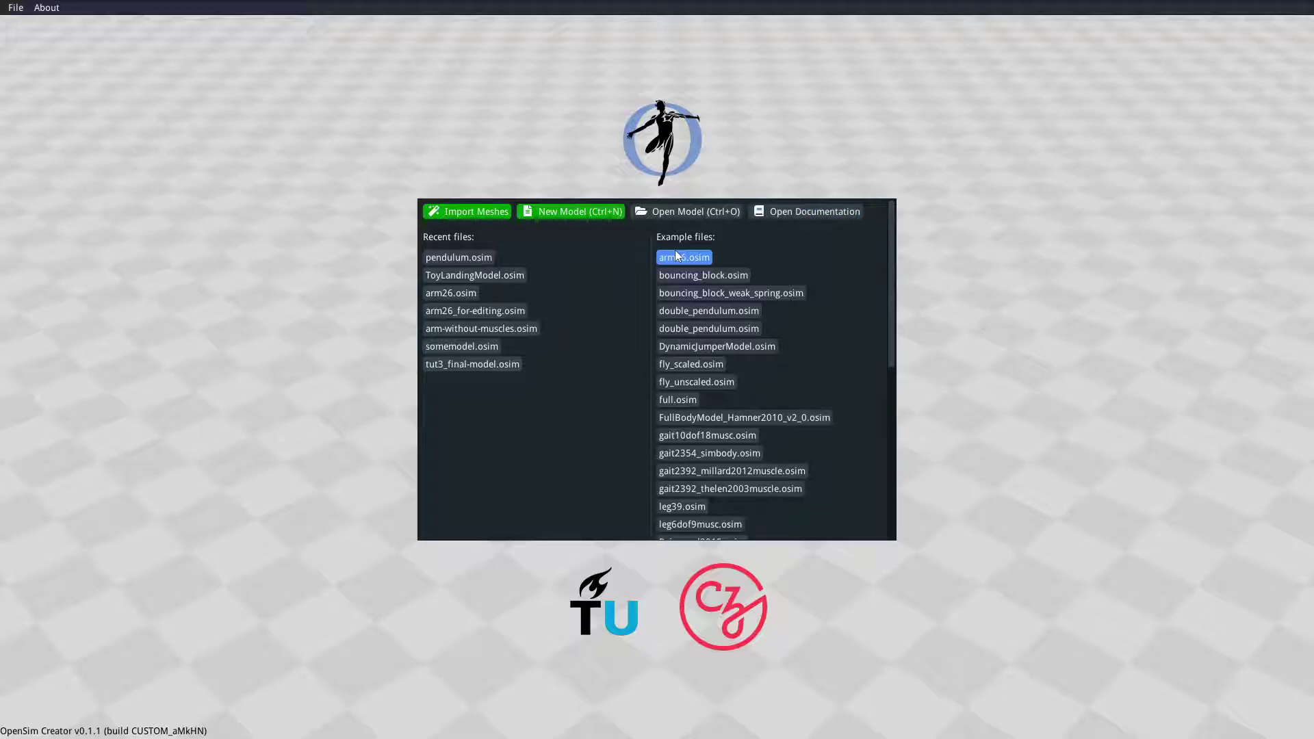
Step: Open the OpenSim Creator documentation and bring its Firefox window forward
{"action": "left_click", "coordinate": [804, 213]}
{"action": "key", "text": "alt+Tab"}
{"action": "left_click", "coordinate": [333, 312]}
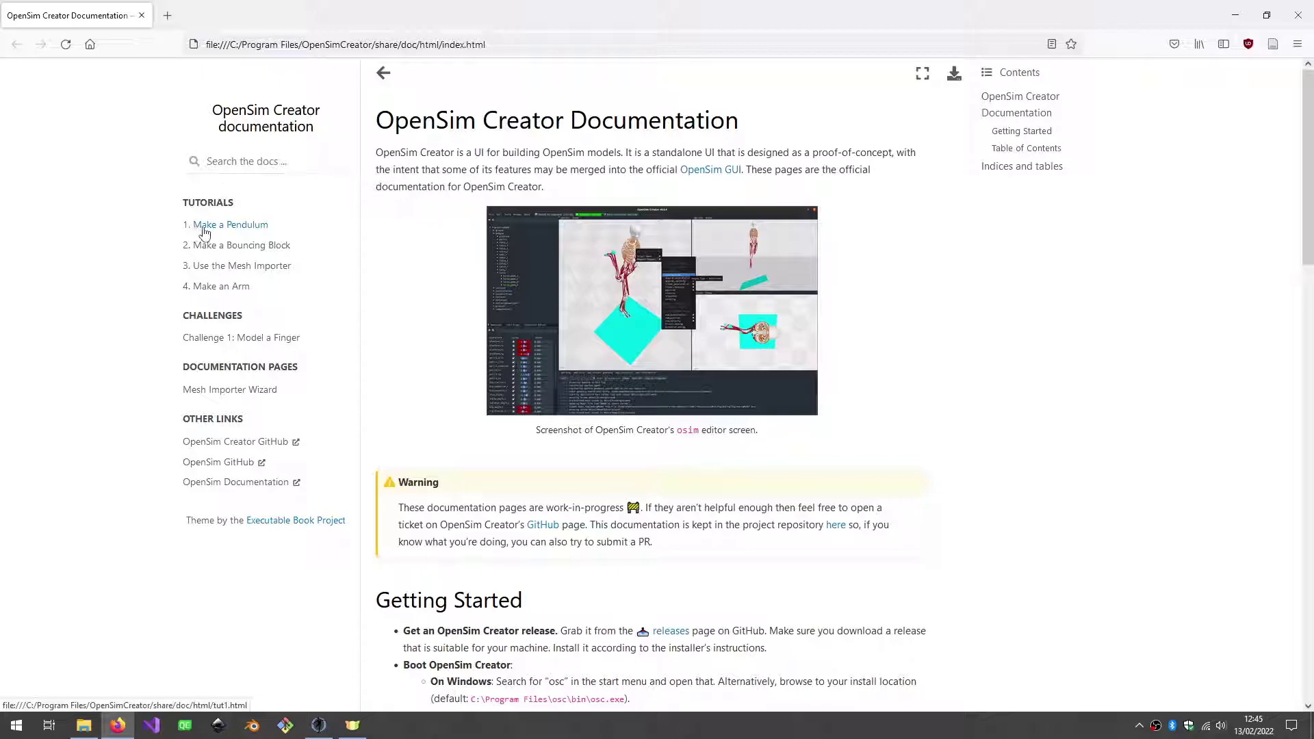
Step: Read sections 1.1–1.3 of the Make a Pendulum tutorial, then return to OpenSim Creator
{"action": "left_click", "coordinate": [233, 225]}
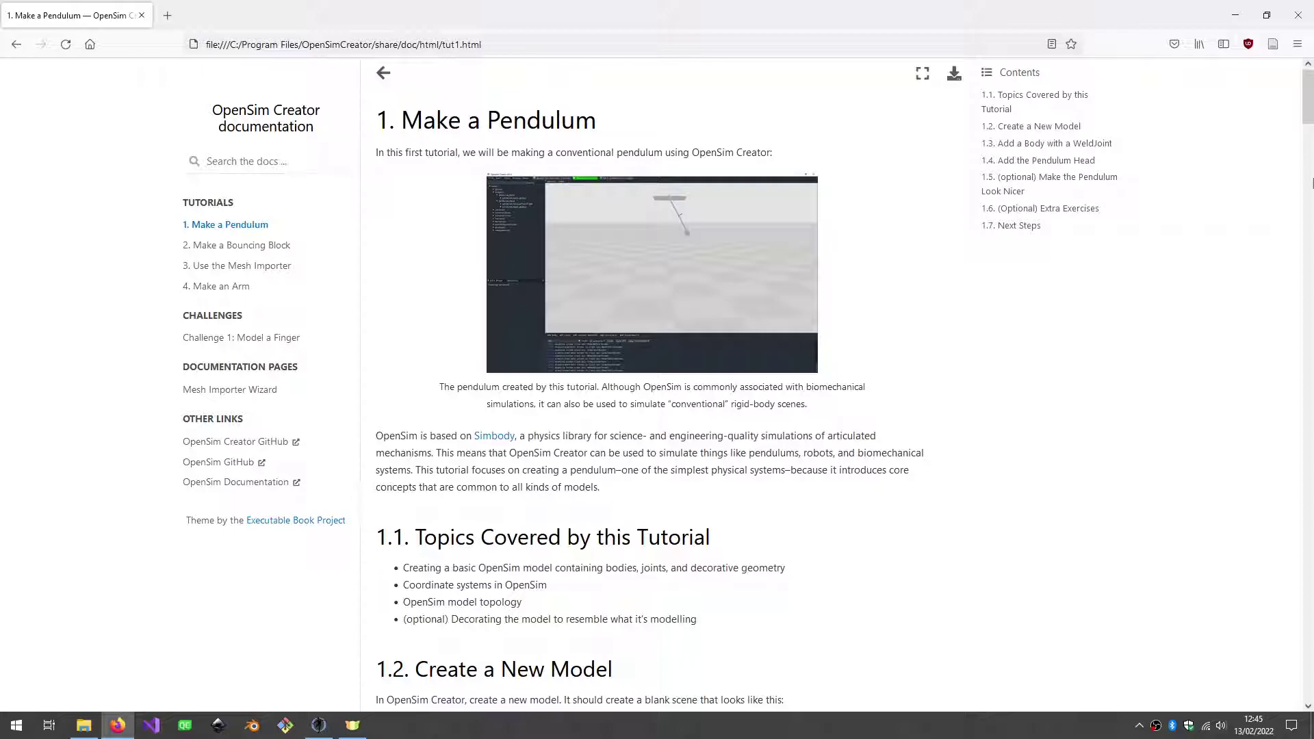
{"action": "mouse_move", "coordinate": [1307, 96]}
{"action": "left_mouse_down"}
{"action": "mouse_move", "coordinate": [1308, 412]}
{"action": "mouse_move", "coordinate": [1307, 120]}
{"action": "left_mouse_up"}
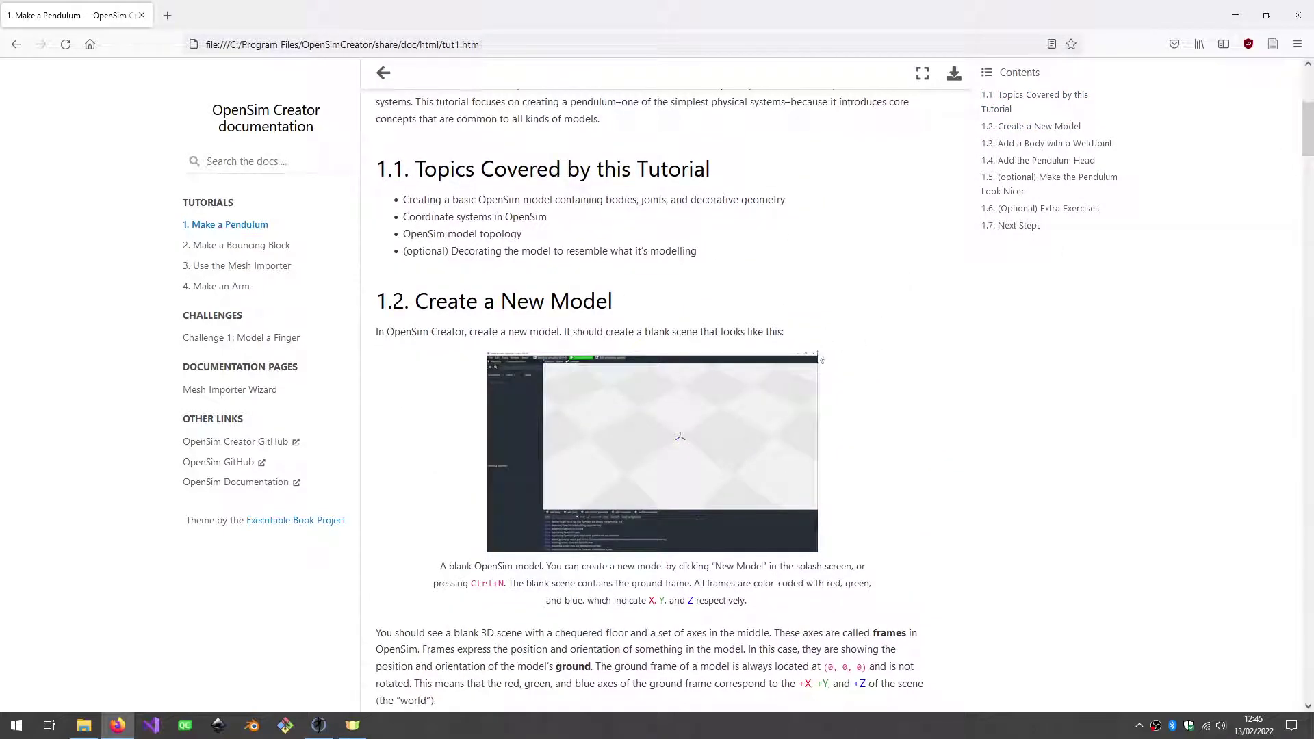
{"action": "scroll", "coordinate": [865, 398], "scroll_direction": "down", "scroll_amount": 2}
{"action": "scroll", "coordinate": [866, 399], "scroll_direction": "down", "scroll_amount": 5}
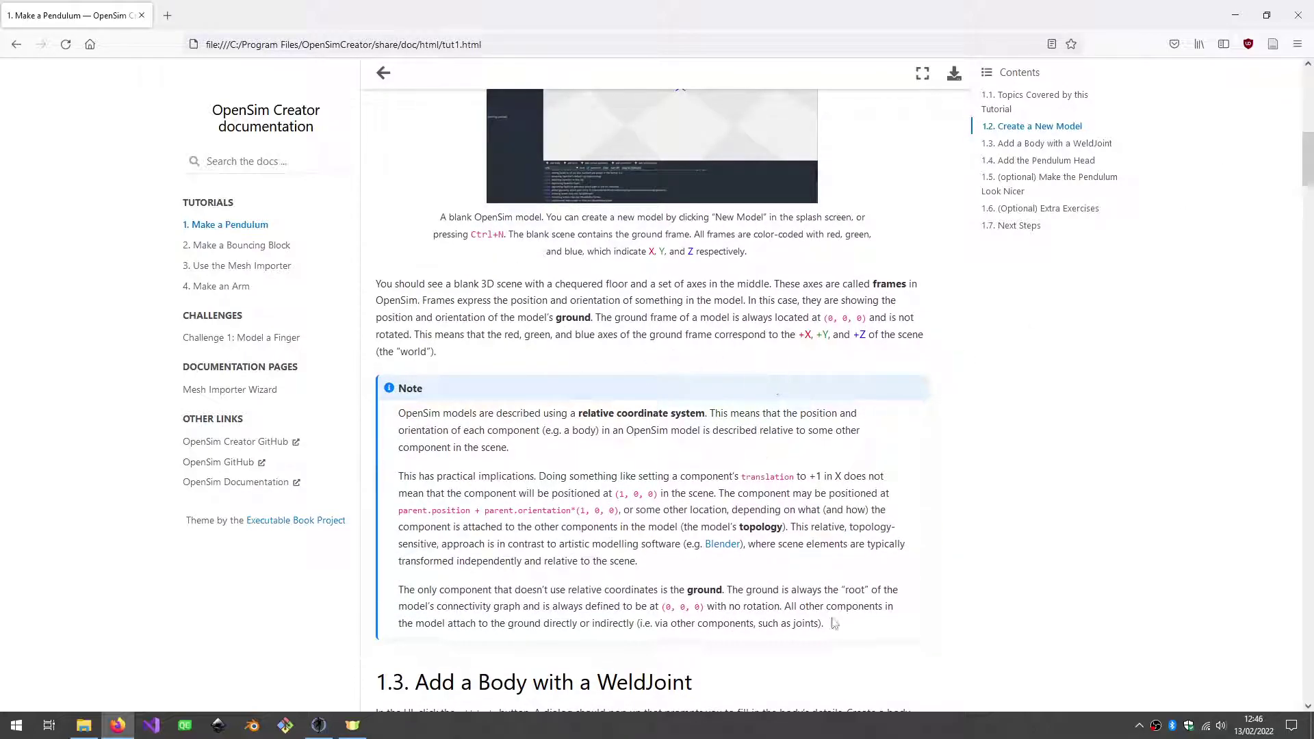
{"action": "left_click_drag", "start_coordinate": [828, 624], "coordinate": [400, 412]}
{"action": "left_click", "coordinate": [411, 419]}
{"action": "left_click_drag", "start_coordinate": [1309, 193], "coordinate": [1310, 110]}
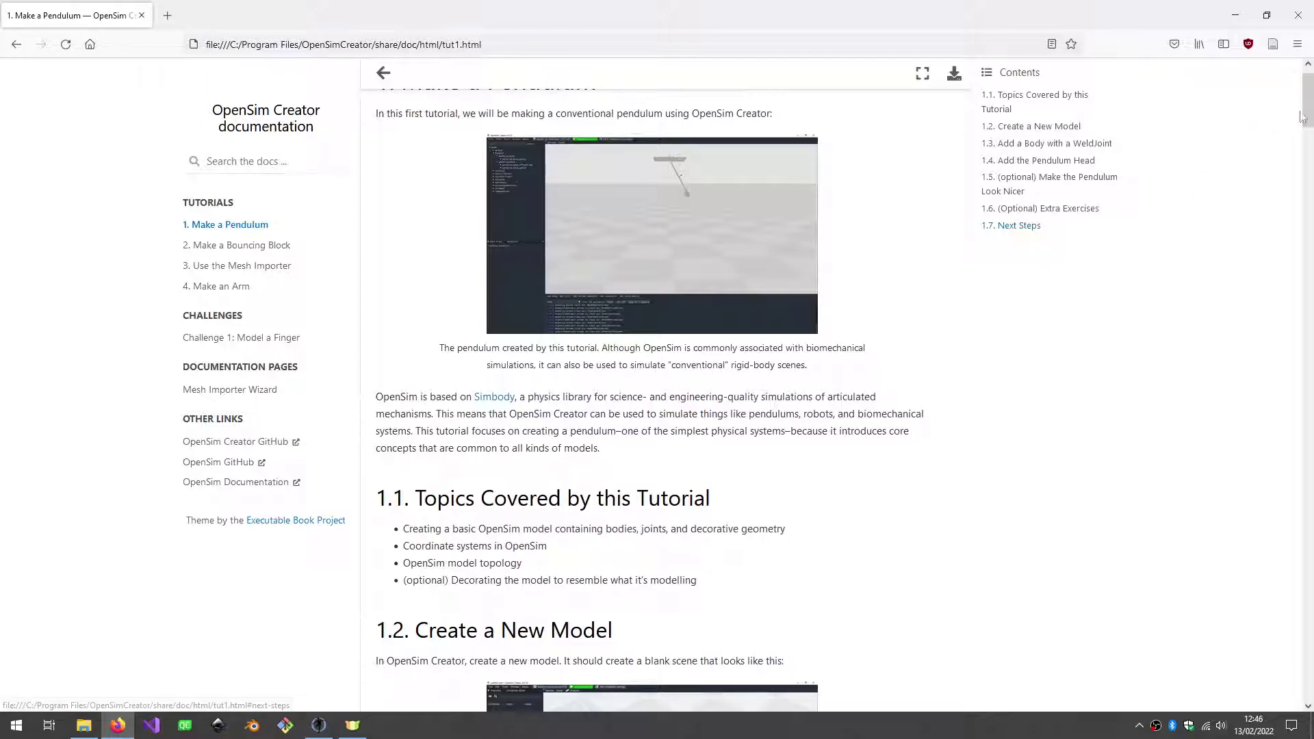
{"action": "scroll", "coordinate": [951, 308], "scroll_direction": "up", "scroll_amount": 1}
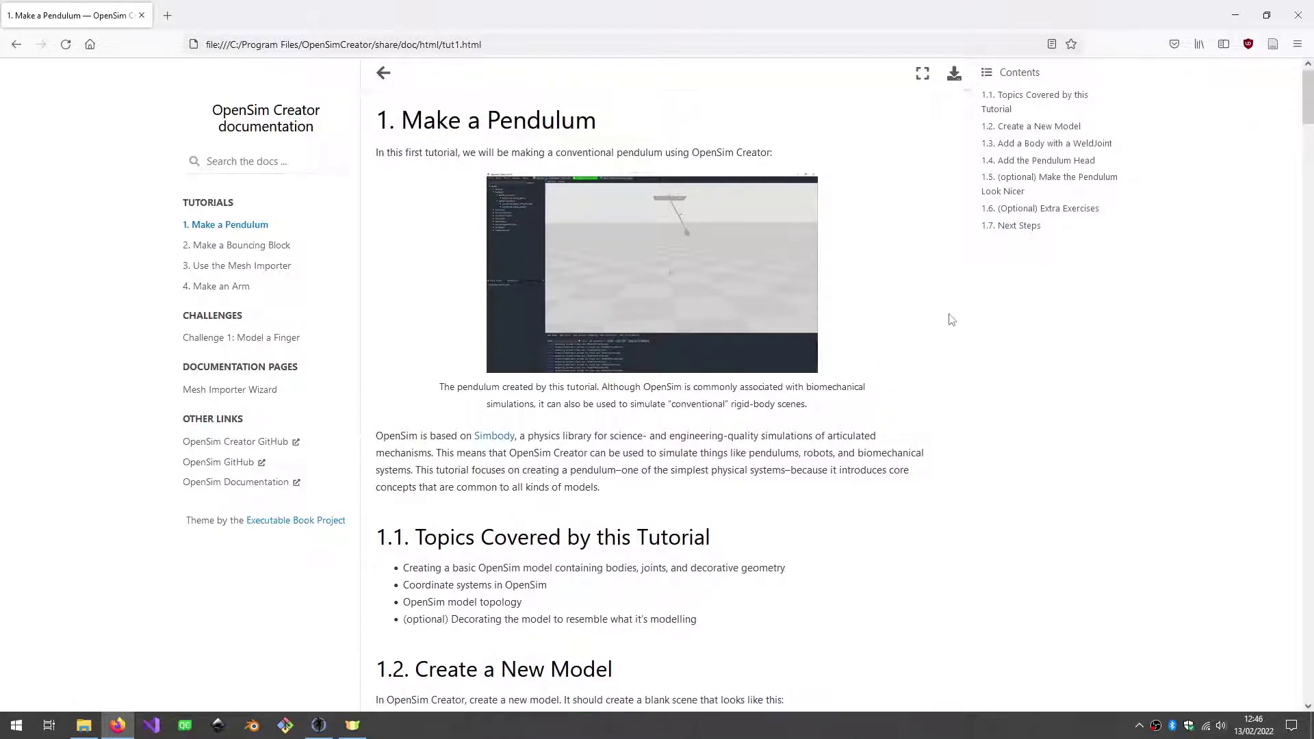
{"action": "key", "text": "alt+Tab"}
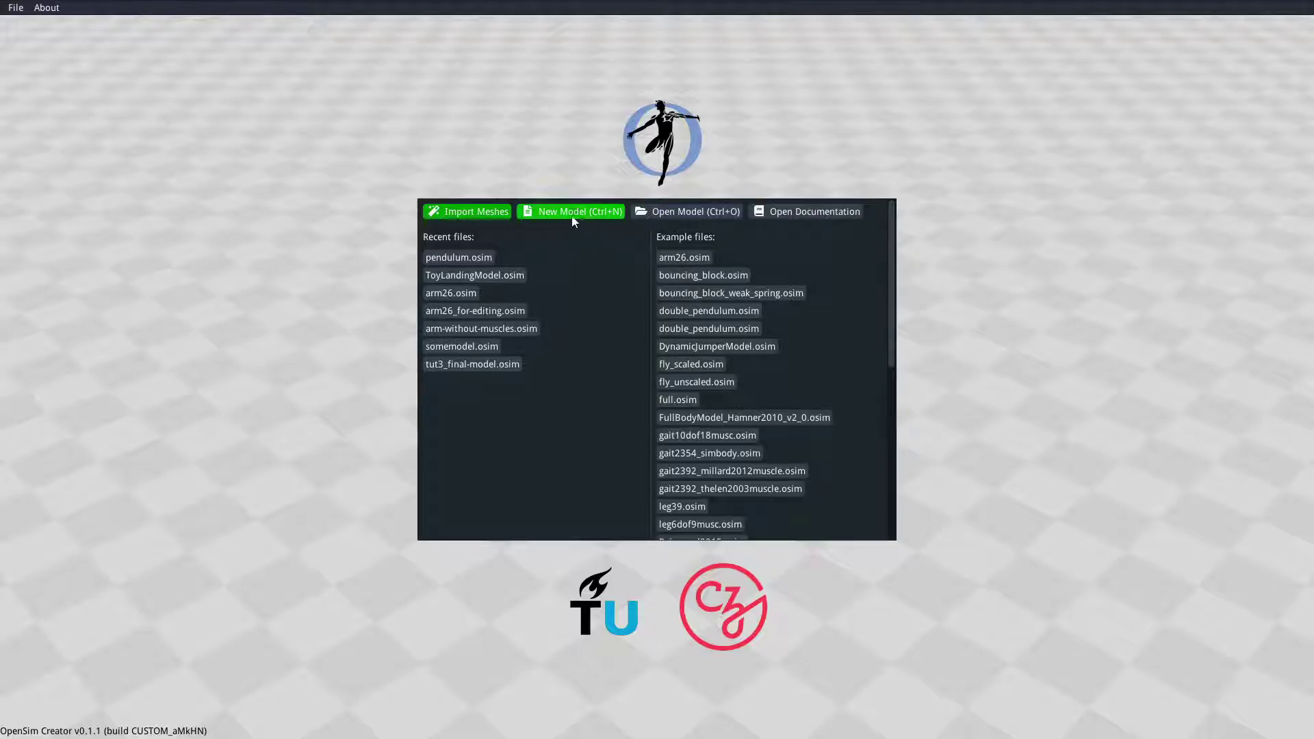
Step: Glance through the application menus, then create a new empty model
{"action": "left_click", "coordinate": [14, 10]}
{"action": "left_click", "coordinate": [479, 135]}
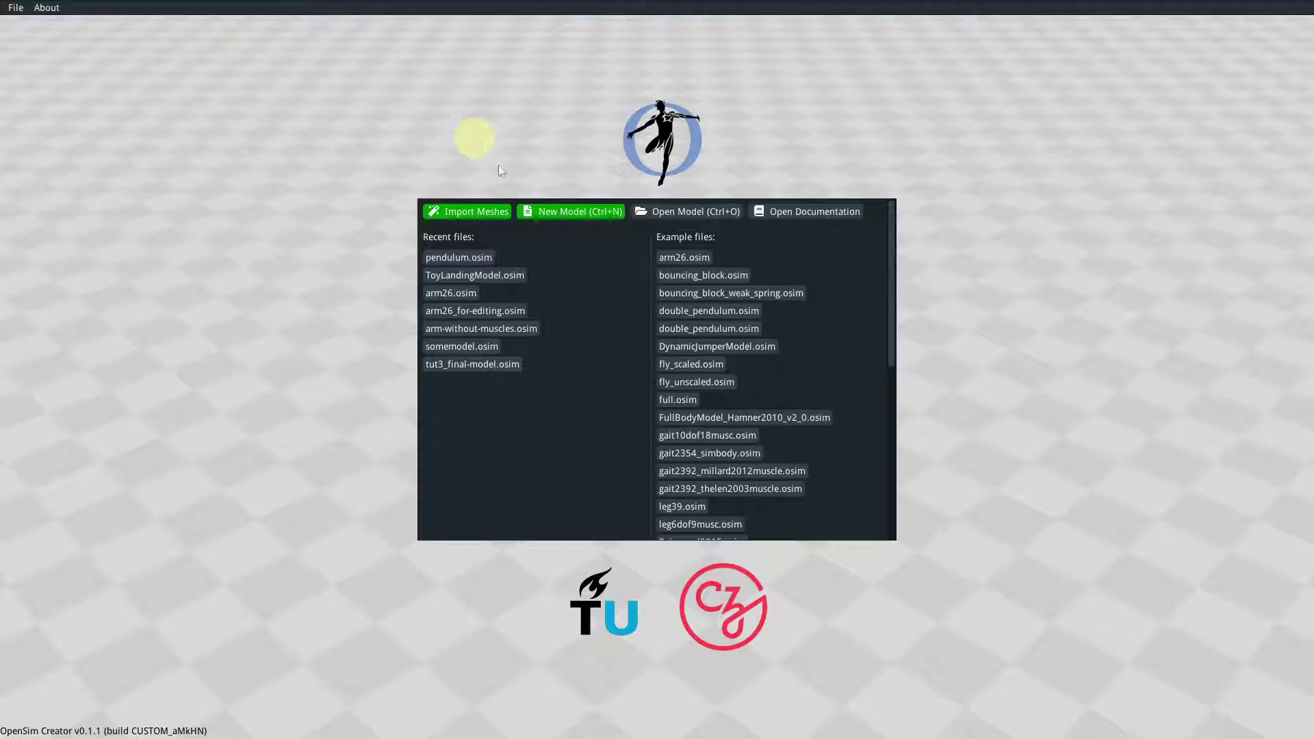
{"action": "left_click", "coordinate": [579, 218]}
Step: Zoom in and inspect the origin frame geometry and ground properties, then deselect
{"action": "scroll", "coordinate": [753, 401], "scroll_direction": "up", "scroll_amount": 3}
{"action": "scroll", "coordinate": [781, 400], "scroll_direction": "up", "scroll_amount": 2}
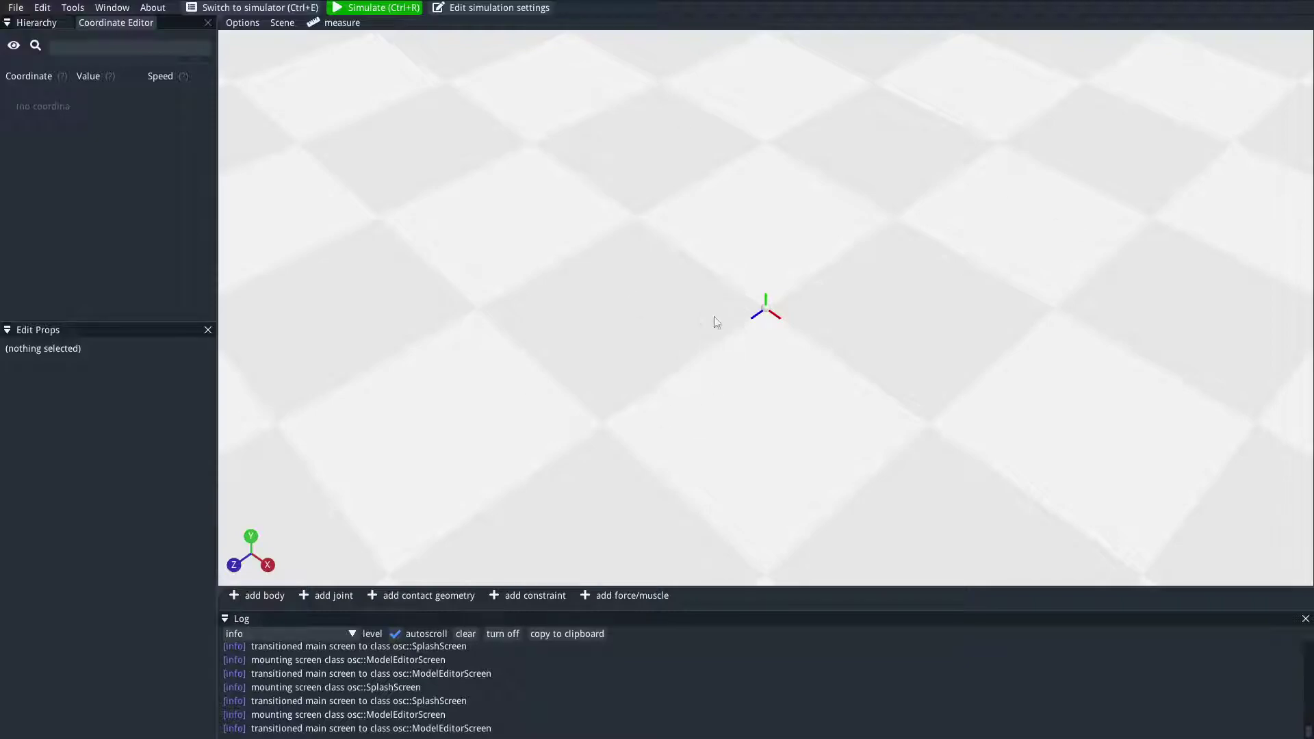
{"action": "mouse_move", "coordinate": [769, 313]}
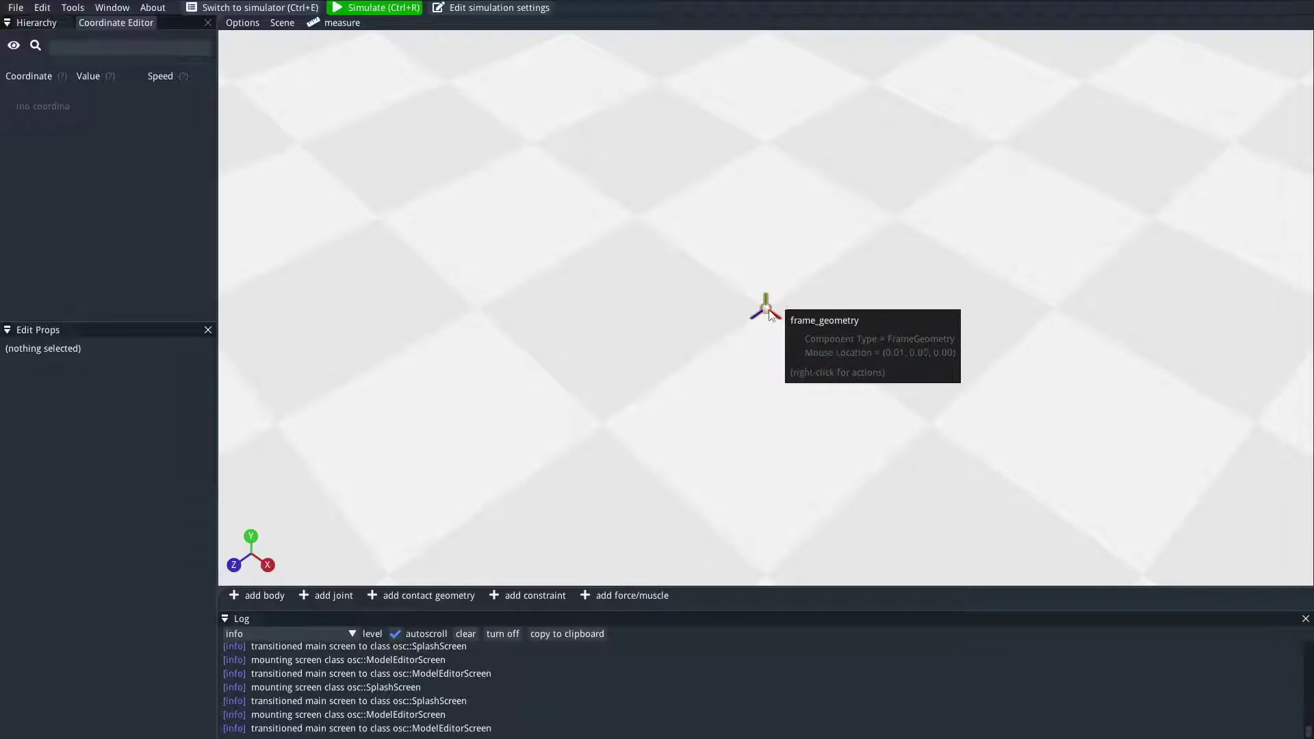
{"action": "left_click", "coordinate": [769, 310]}
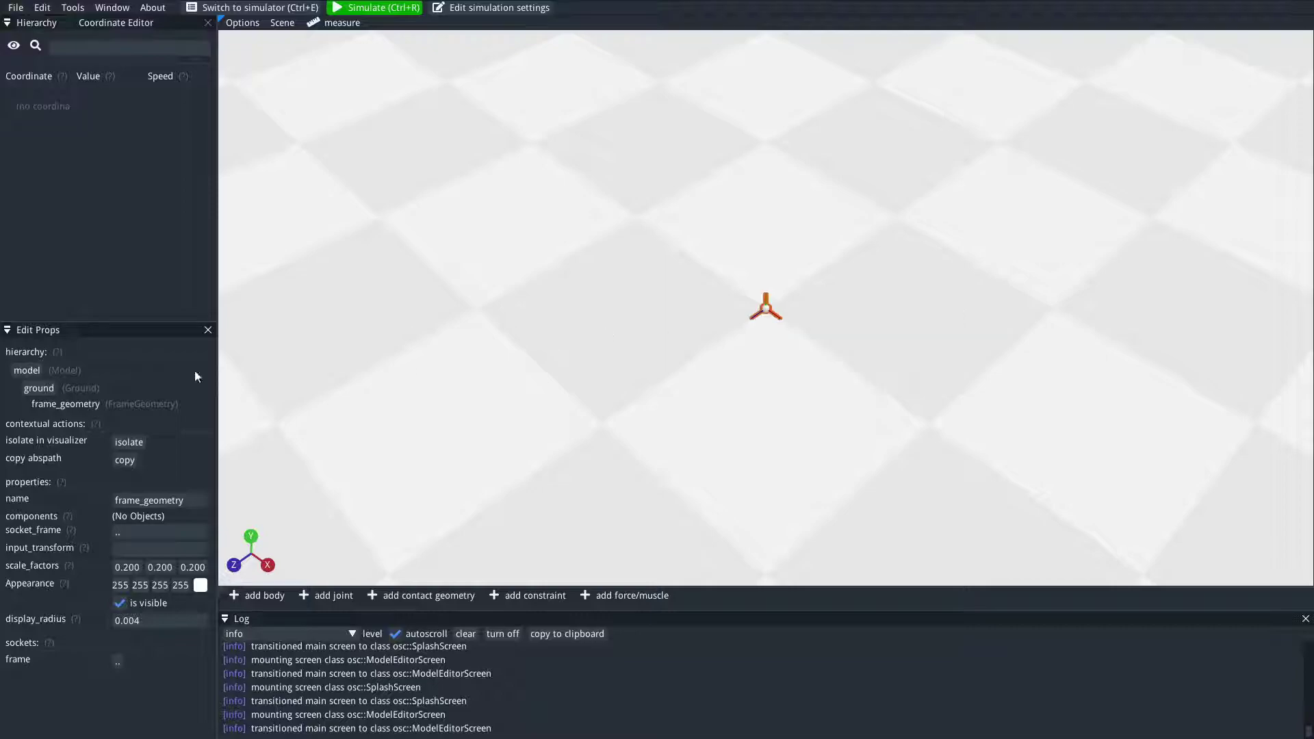
{"action": "left_click", "coordinate": [46, 393]}
{"action": "left_click", "coordinate": [730, 361]}
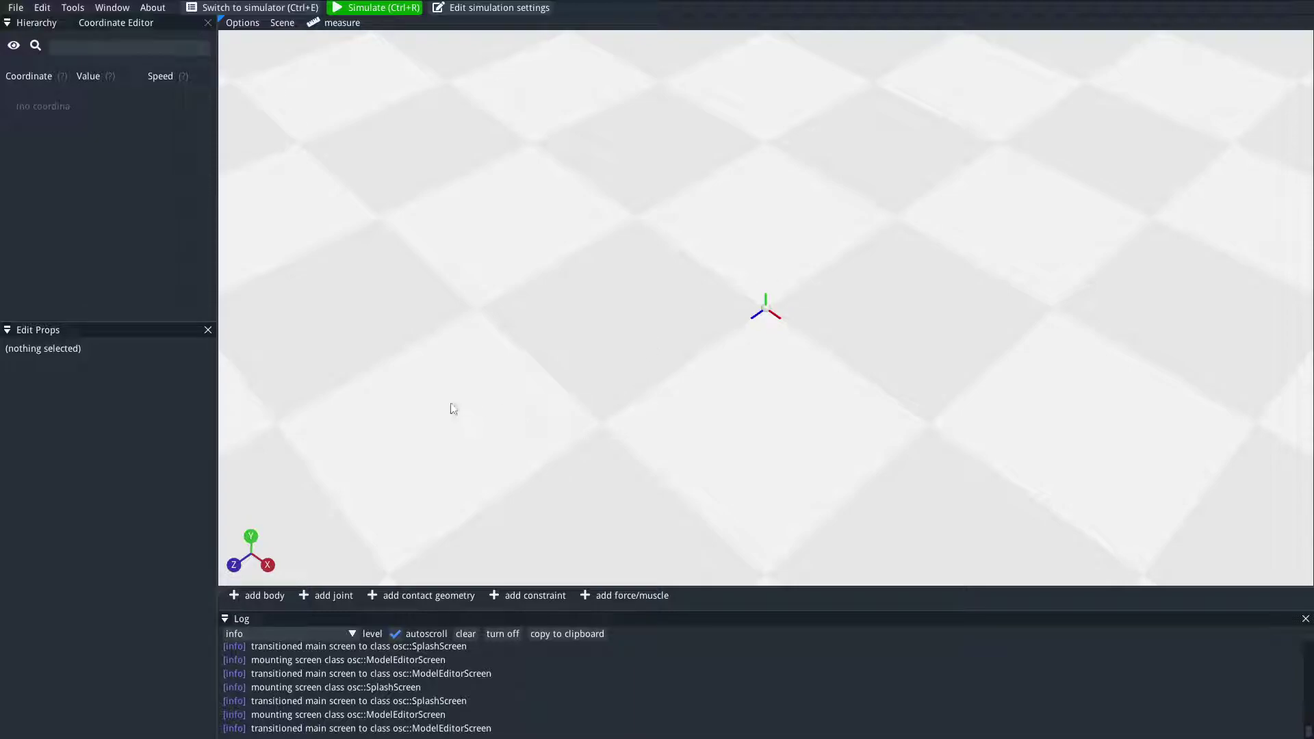
{"action": "left_click", "coordinate": [255, 599]}
{"action": "left_click", "coordinate": [734, 265]}
{"action": "double_click", "coordinate": [720, 263]}
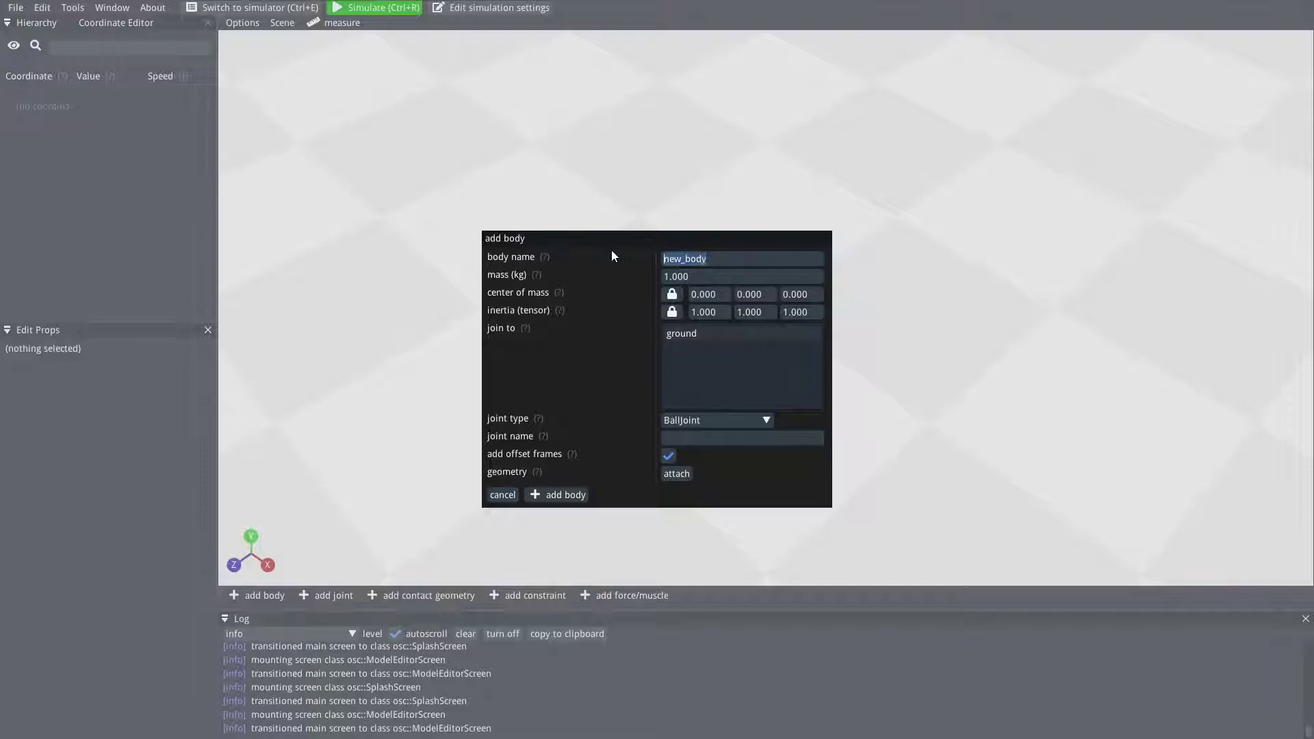
{"action": "left_click", "coordinate": [508, 494]}
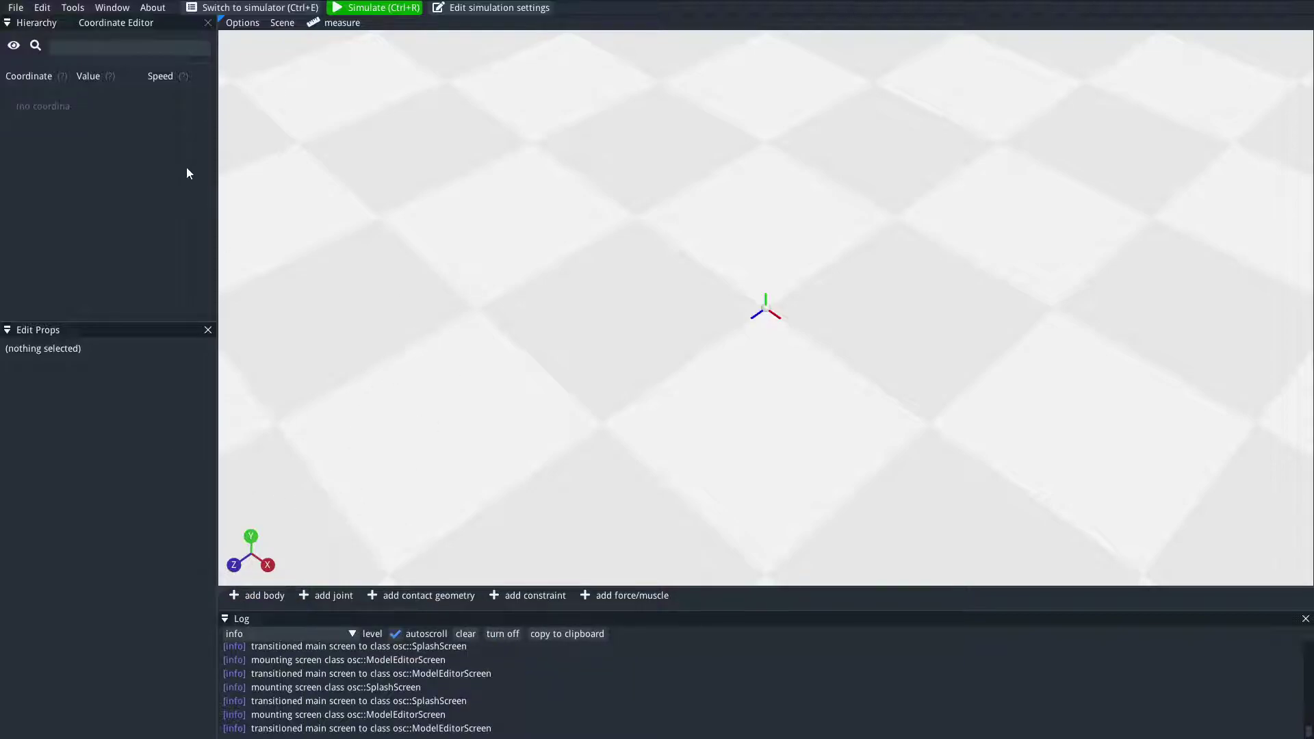
{"action": "left_click", "coordinate": [117, 13]}
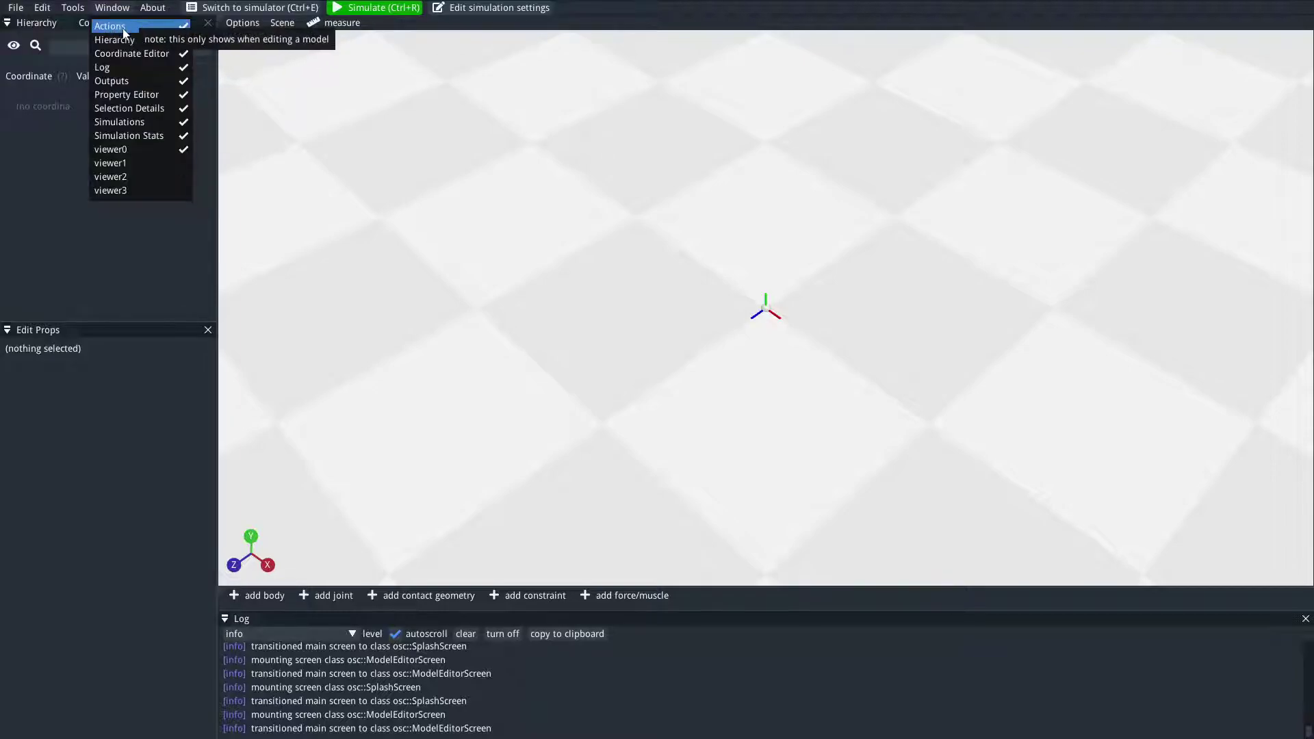
{"action": "left_click", "coordinate": [219, 589]}
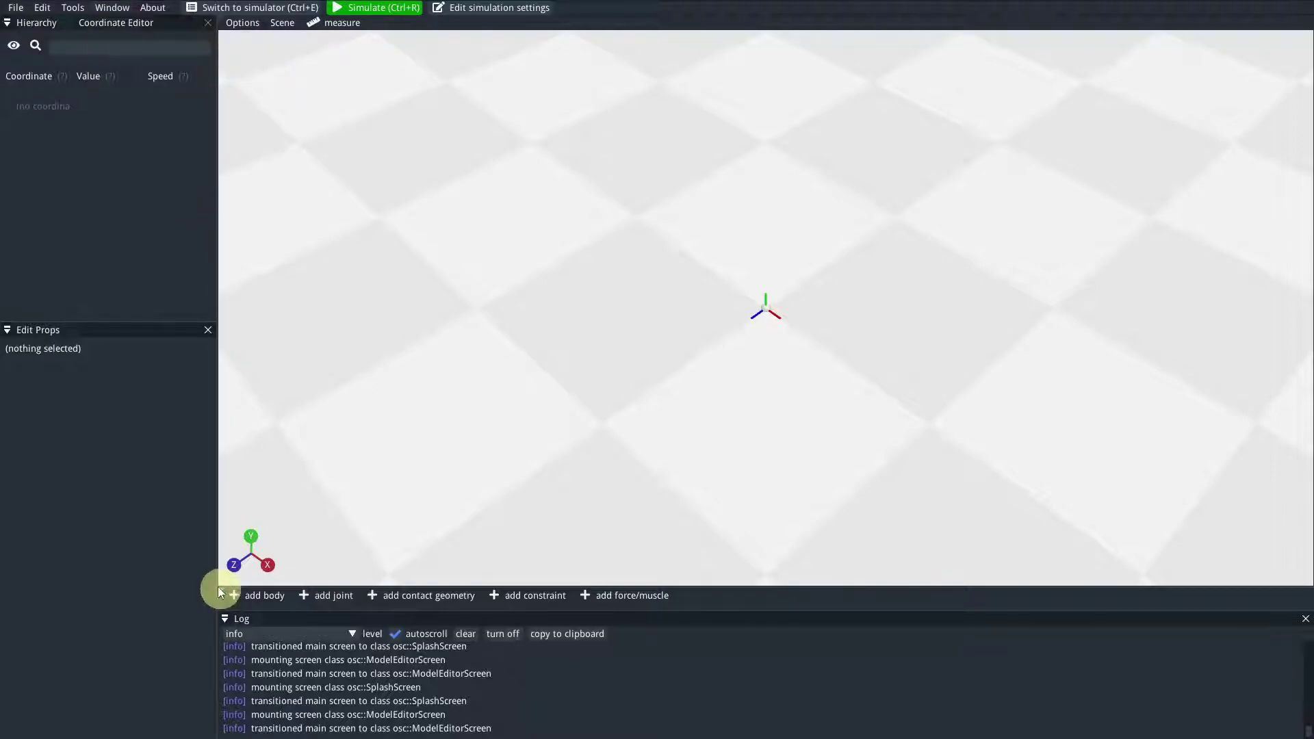
{"action": "left_click_drag", "start_coordinate": [219, 592], "coordinate": [766, 349]}
{"action": "left_click", "coordinate": [224, 587]}
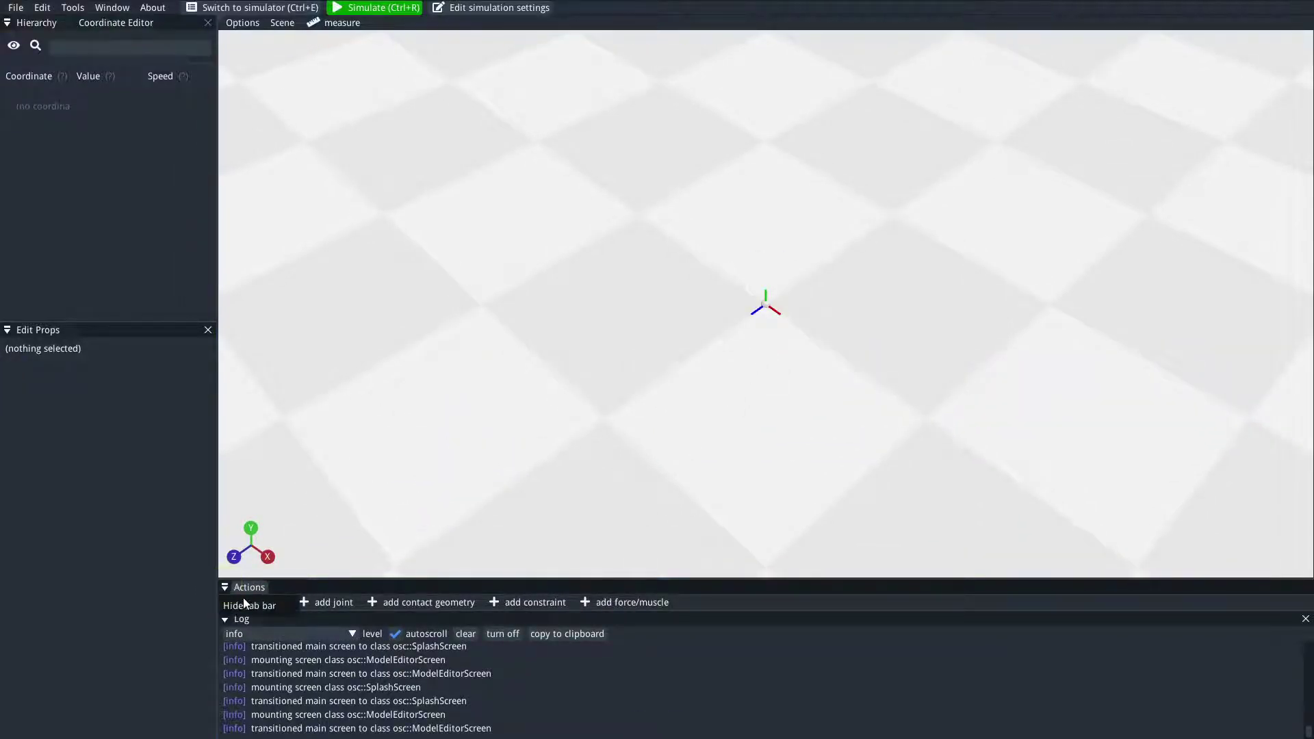
{"action": "left_click", "coordinate": [248, 604]}
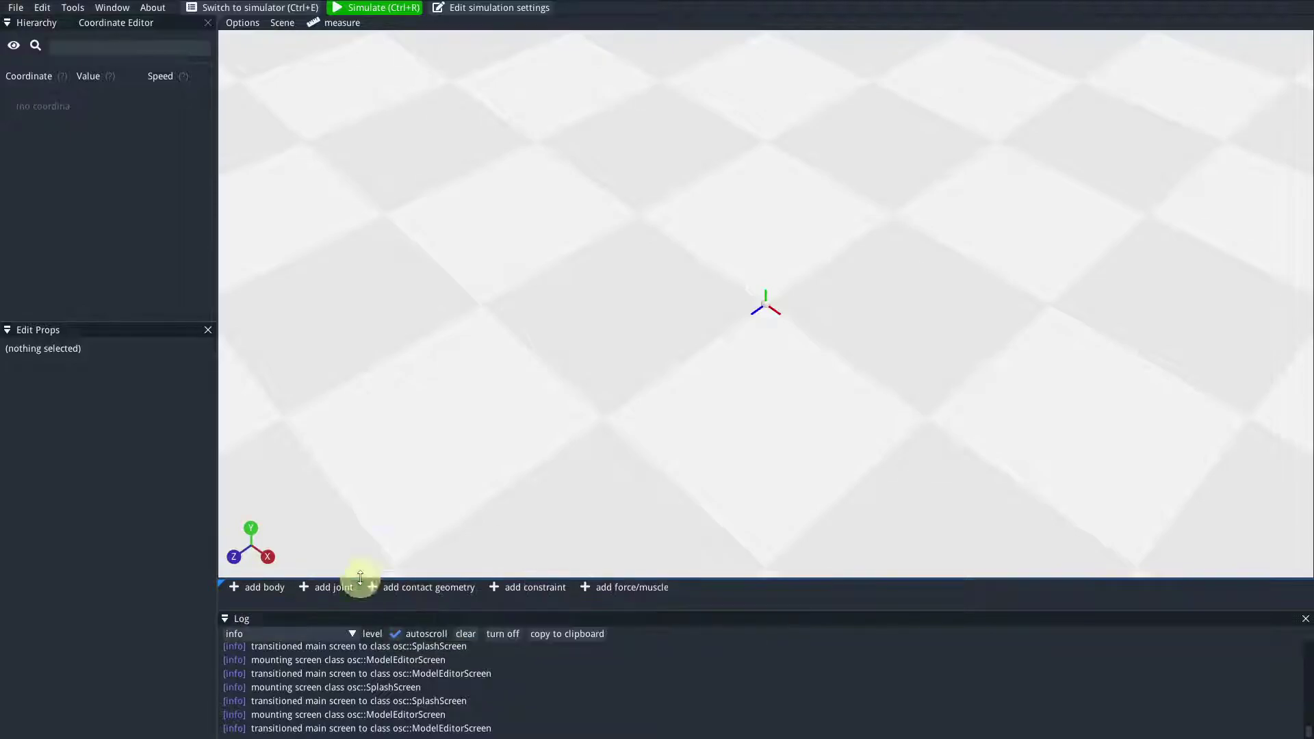
{"action": "left_click_drag", "start_coordinate": [358, 579], "coordinate": [358, 586]}
Step: Name a new body pendulum_base and weld it to ground with joint pendulum_base_to_ground
{"action": "left_click", "coordinate": [249, 594]}
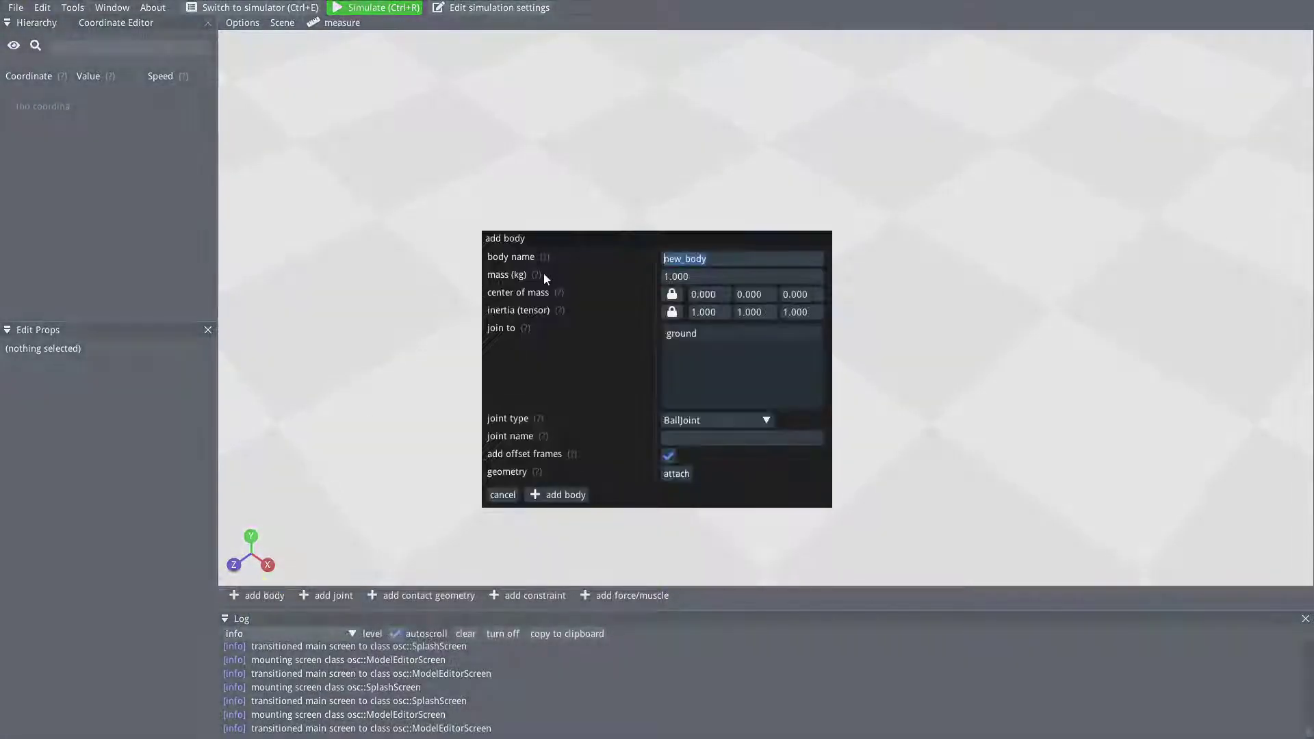
{"action": "left_click_drag", "start_coordinate": [722, 260], "coordinate": [652, 258]}
{"action": "type", "text": "pendulum_base"}
{"action": "left_click", "coordinate": [724, 333]}
{"action": "left_click", "coordinate": [699, 420]}
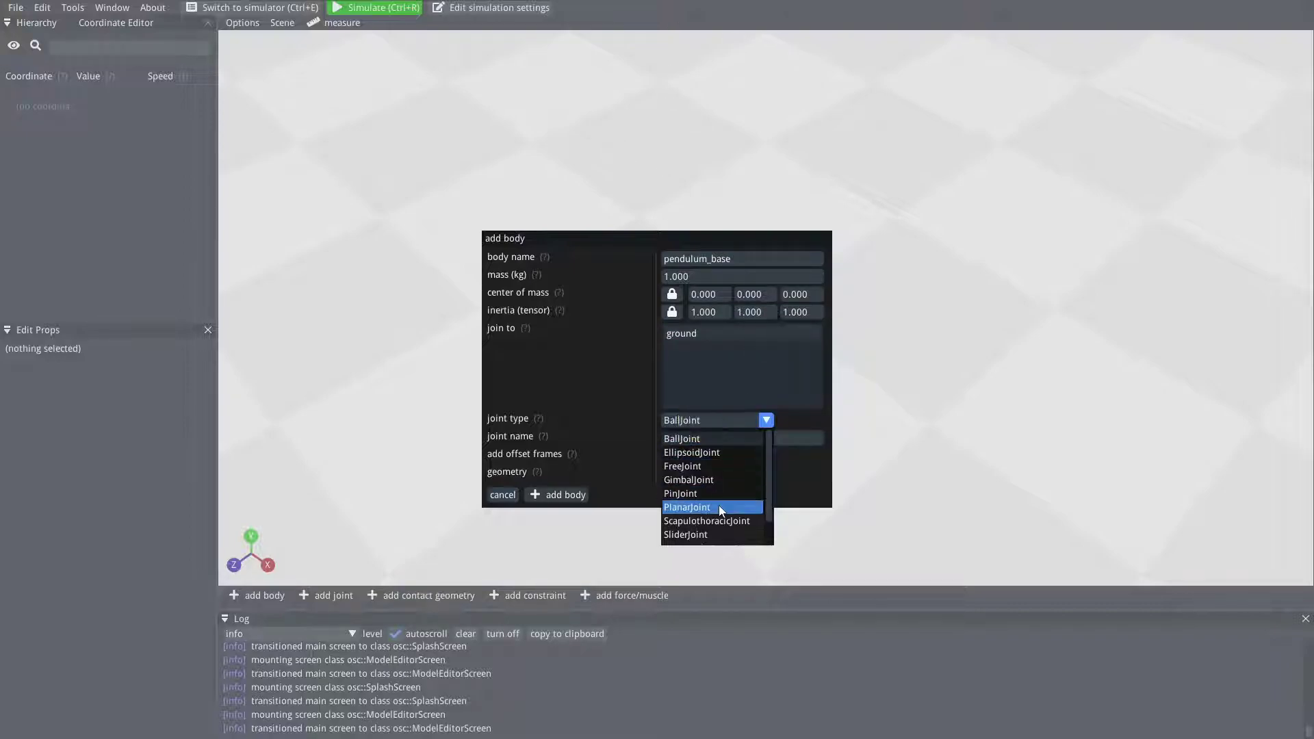
{"action": "left_click", "coordinate": [703, 375]}
{"action": "left_click", "coordinate": [680, 333]}
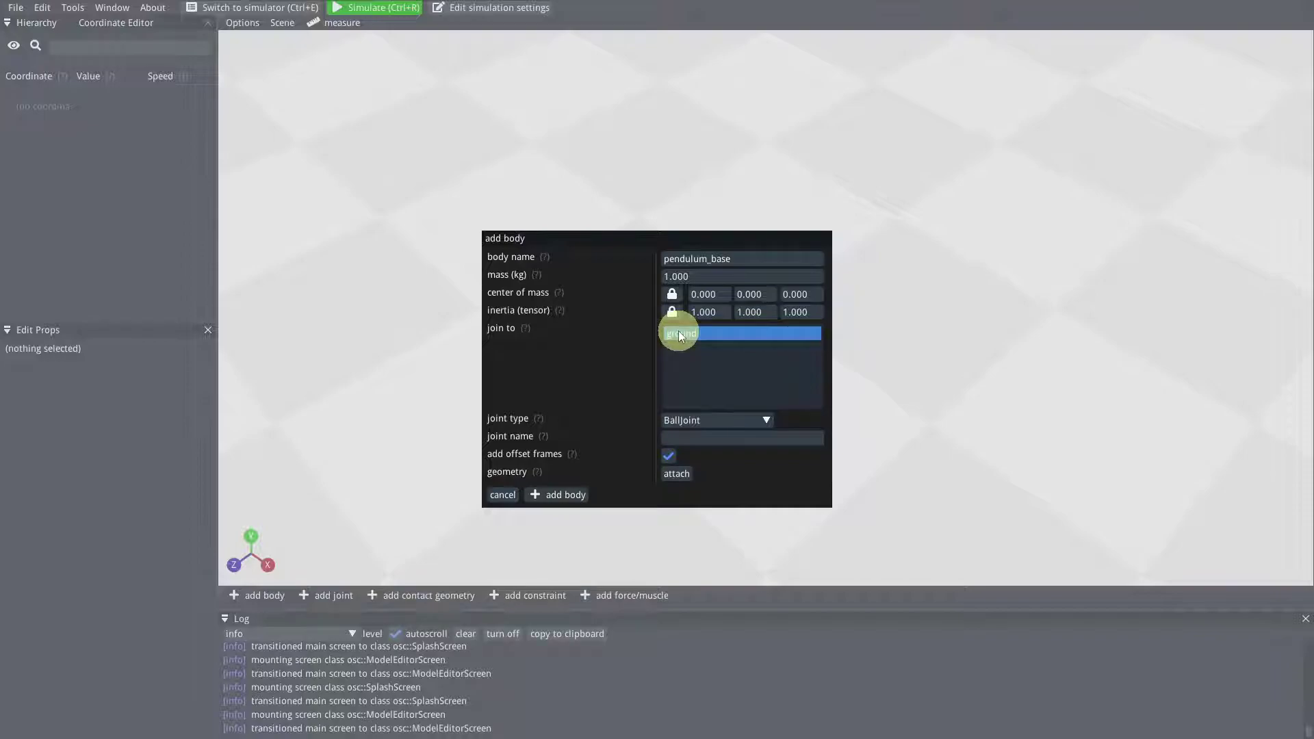
{"action": "left_click", "coordinate": [723, 420]}
{"action": "left_click", "coordinate": [705, 534]}
{"action": "left_click", "coordinate": [695, 440]}
{"action": "type", "text": "pendulum_base_to_ground"}
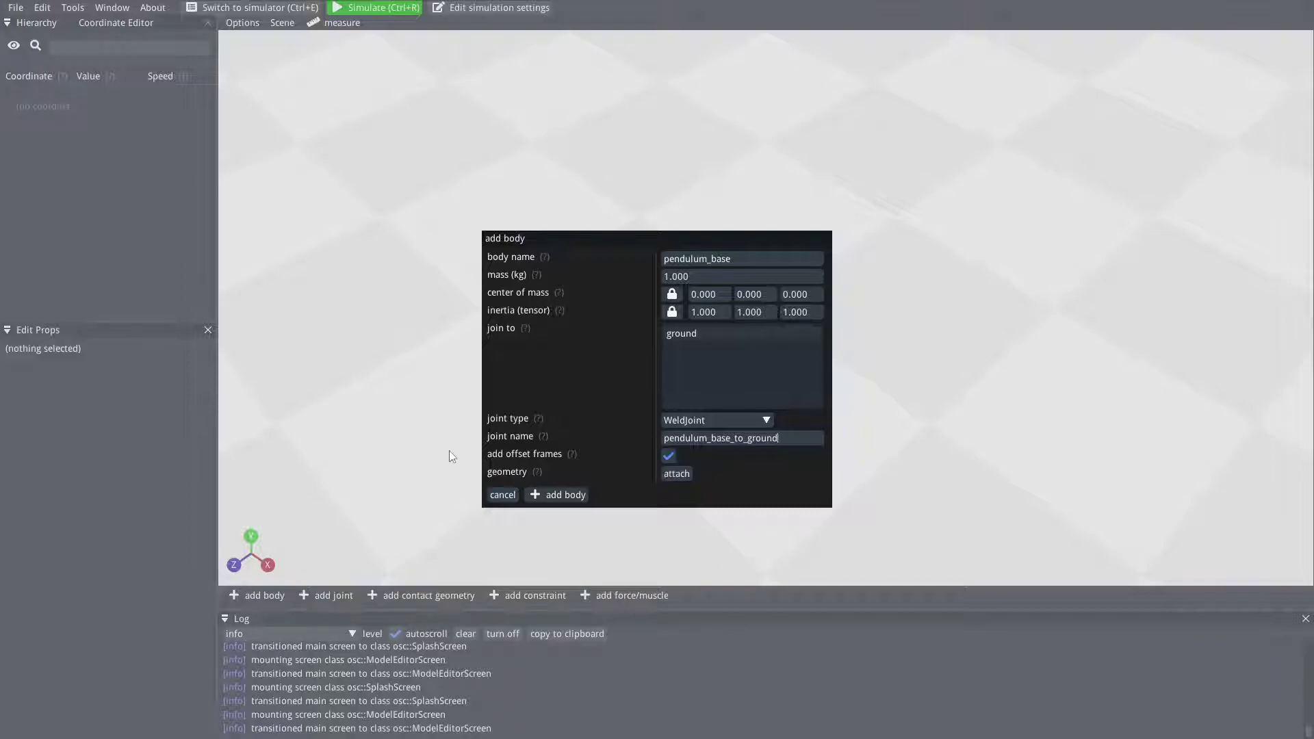
Step: Give pendulum_base Brick geometry and add the body to the model
{"action": "left_click", "coordinate": [683, 476]}
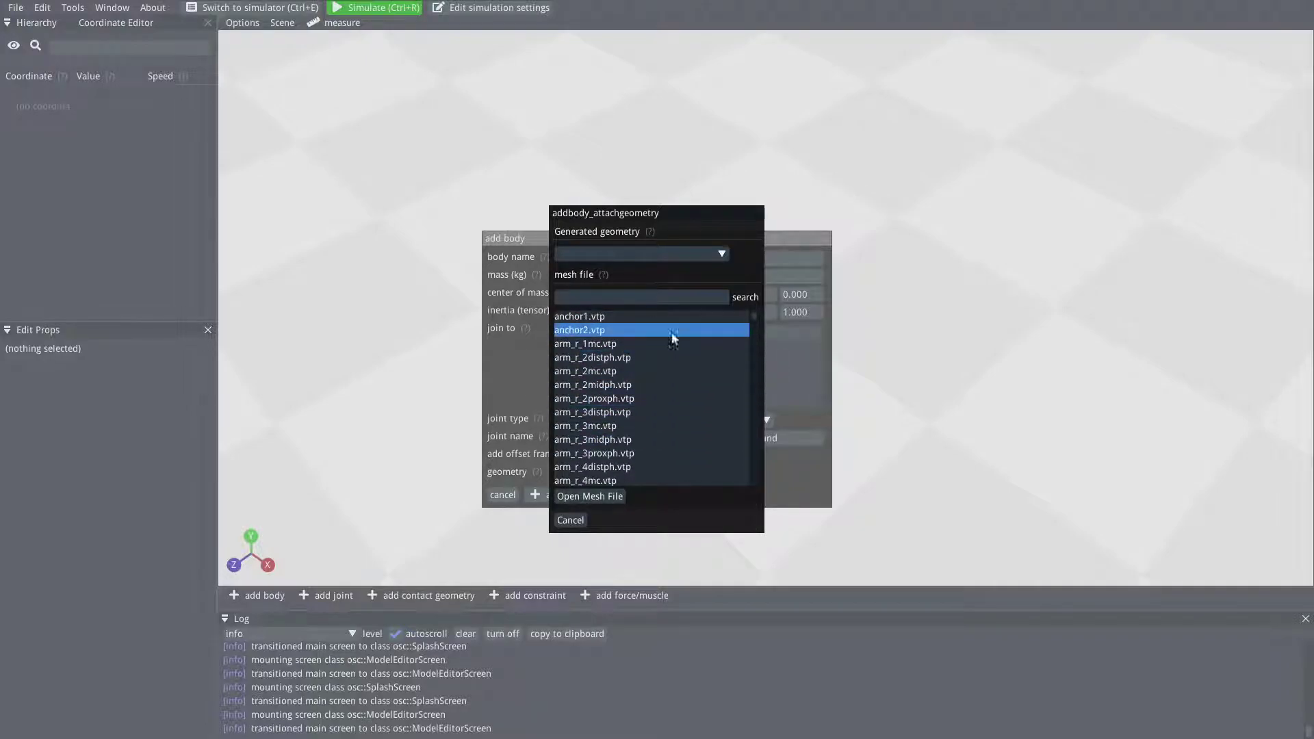
{"action": "left_click", "coordinate": [672, 251]}
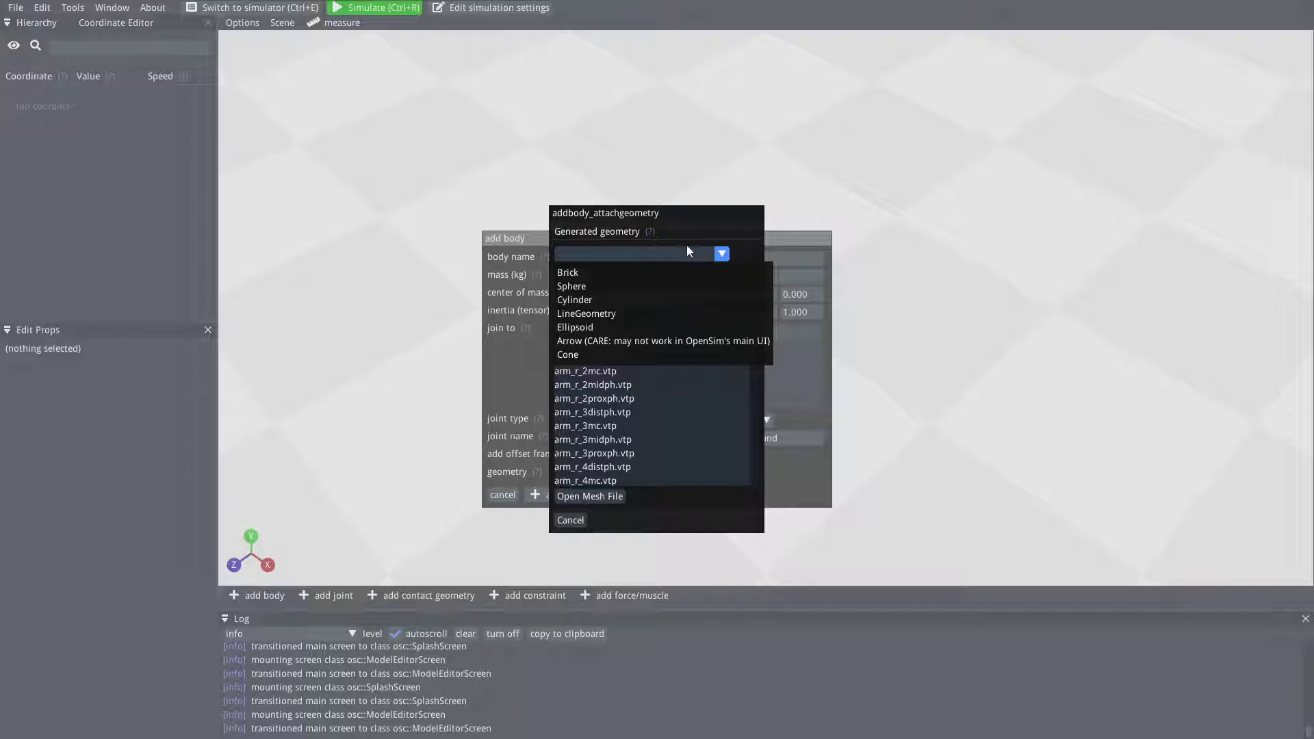
{"action": "left_click", "coordinate": [684, 245]}
{"action": "left_click", "coordinate": [672, 252]}
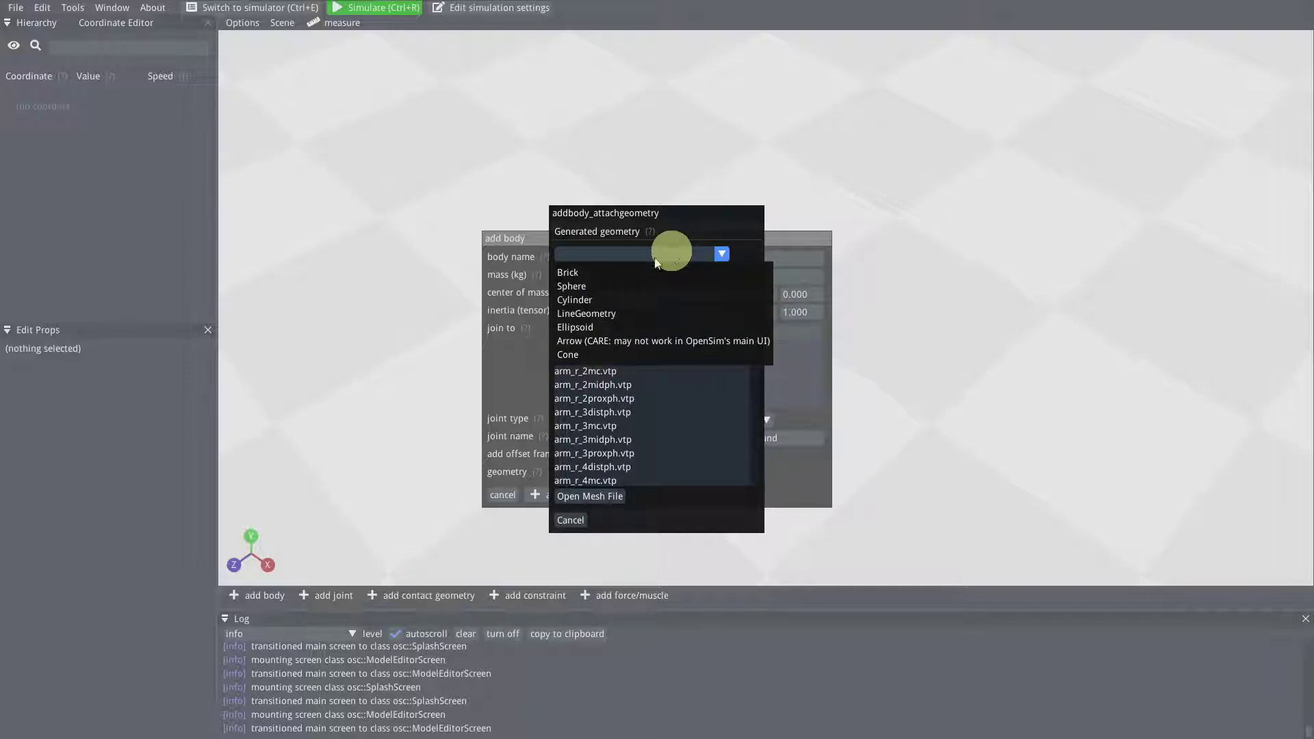
{"action": "left_click", "coordinate": [567, 274]}
{"action": "left_click", "coordinate": [579, 496]}
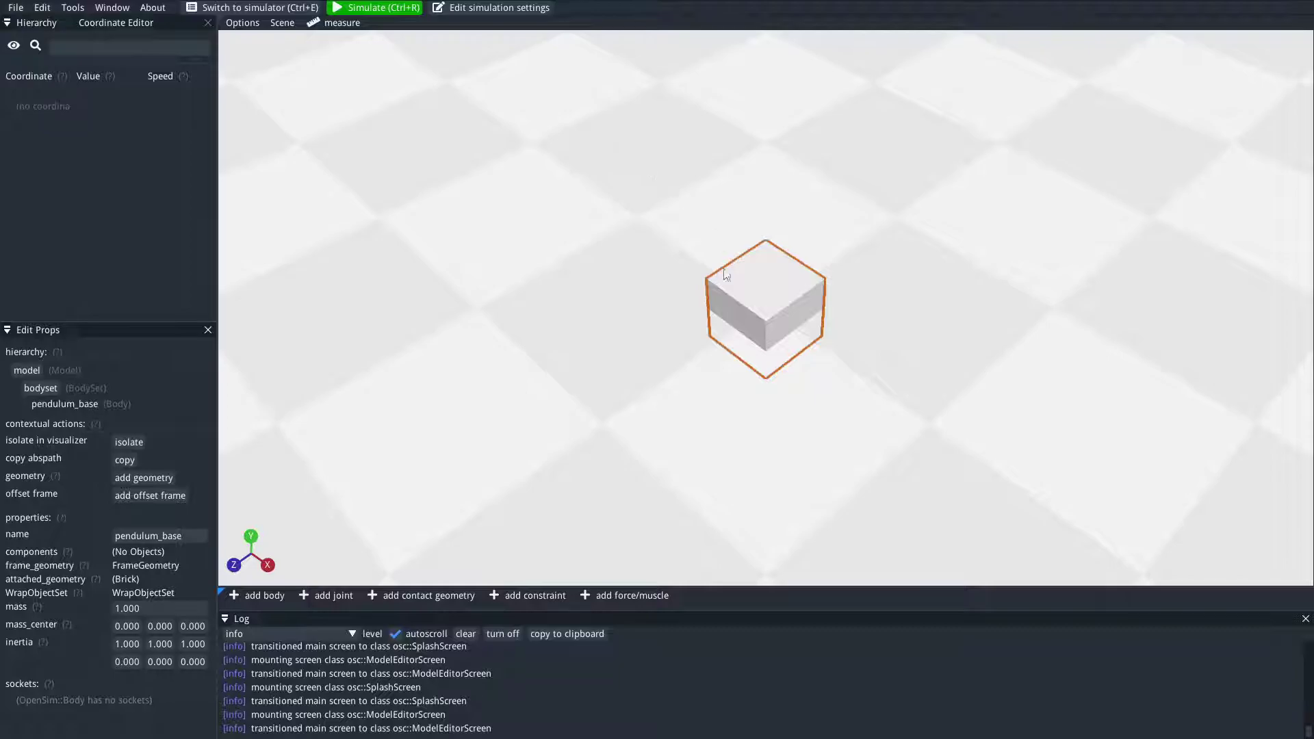
Step: Inspect pendulum_base and its pendulum_base_to_ground joint in the Hierarchy, then start another body
{"action": "left_click", "coordinate": [959, 183]}
{"action": "left_click", "coordinate": [752, 294]}
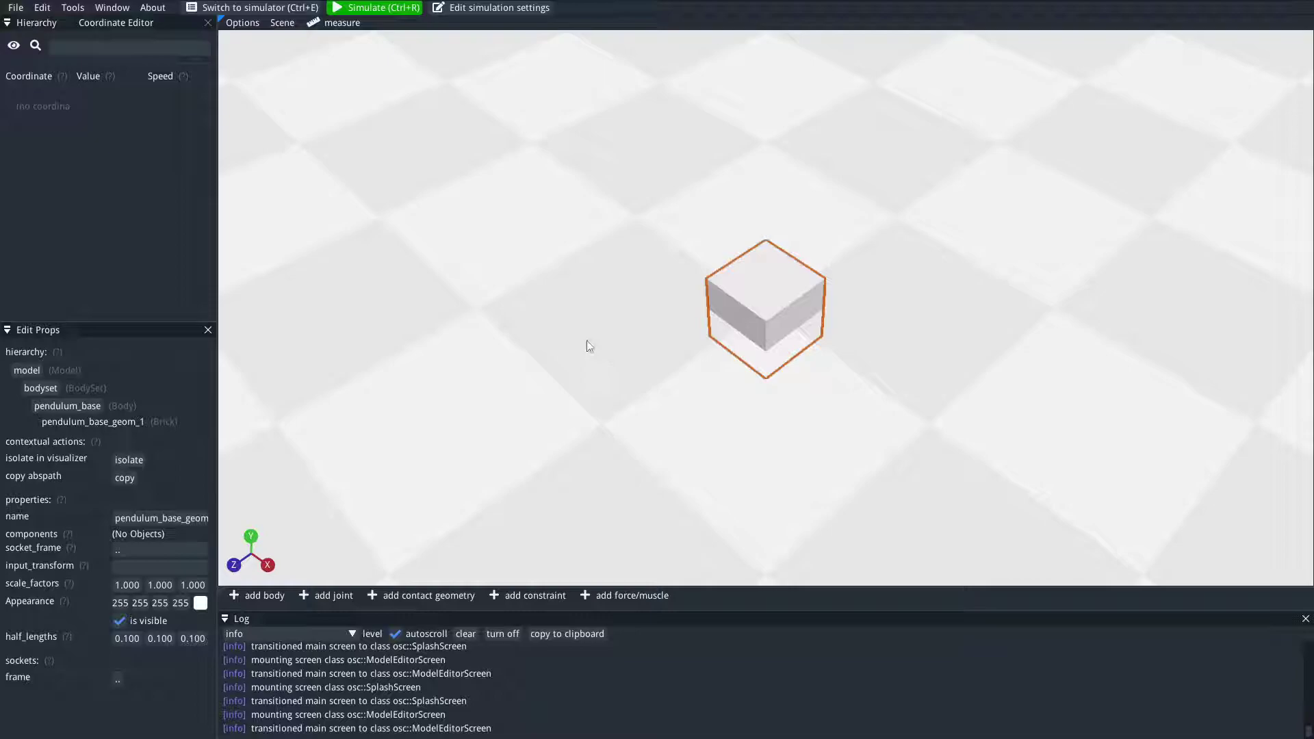
{"action": "left_click", "coordinate": [37, 23]}
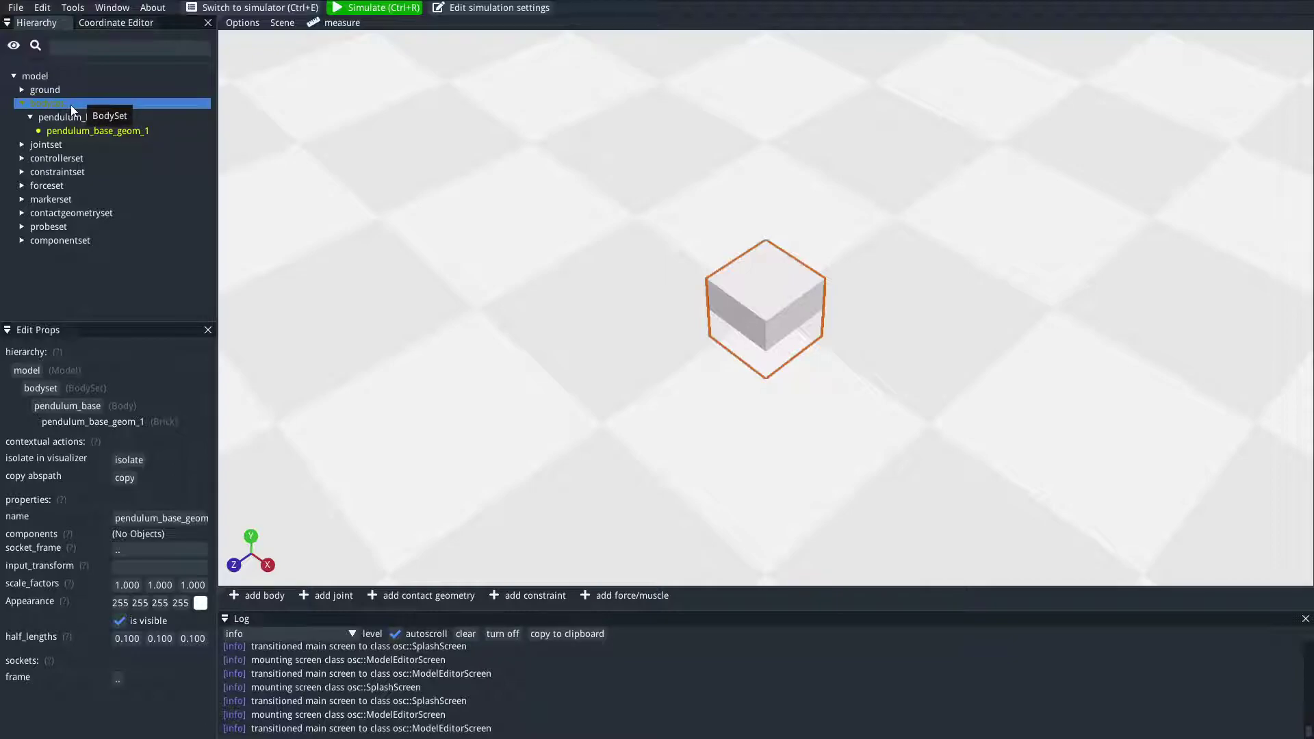
{"action": "left_click", "coordinate": [105, 120]}
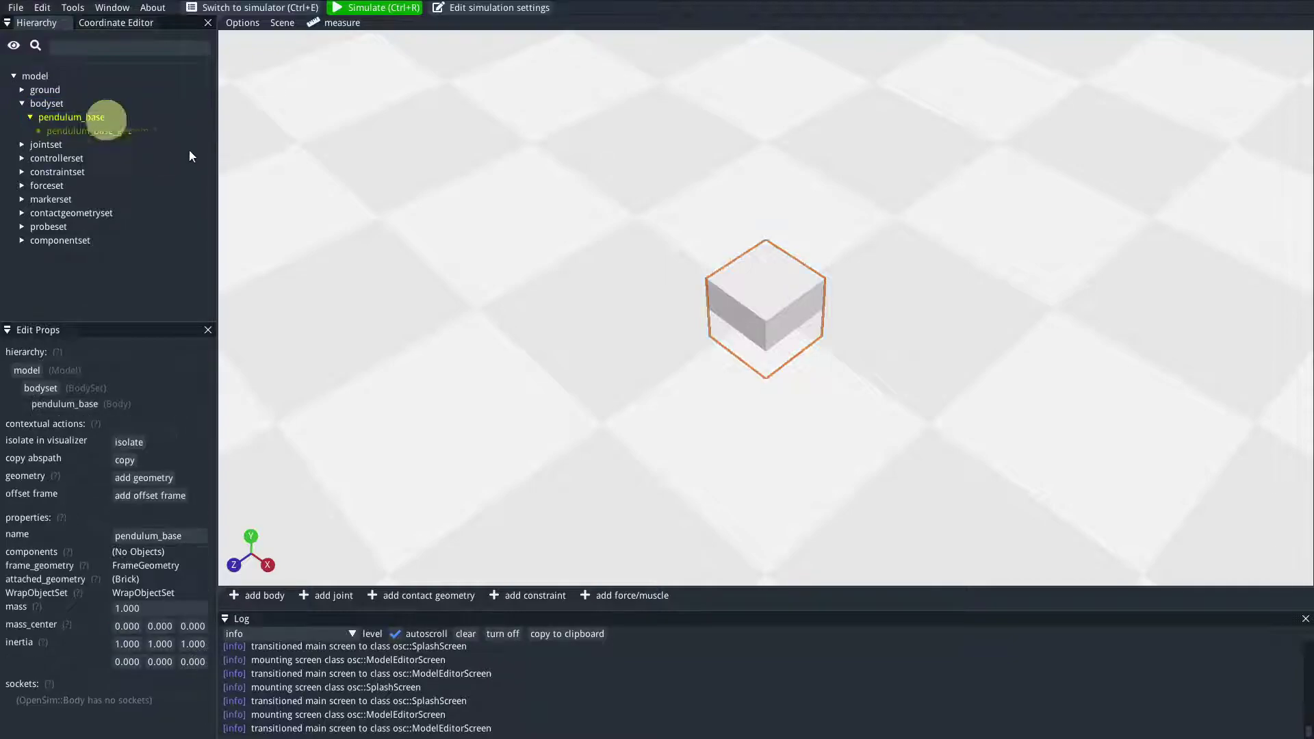
{"action": "left_click", "coordinate": [22, 143]}
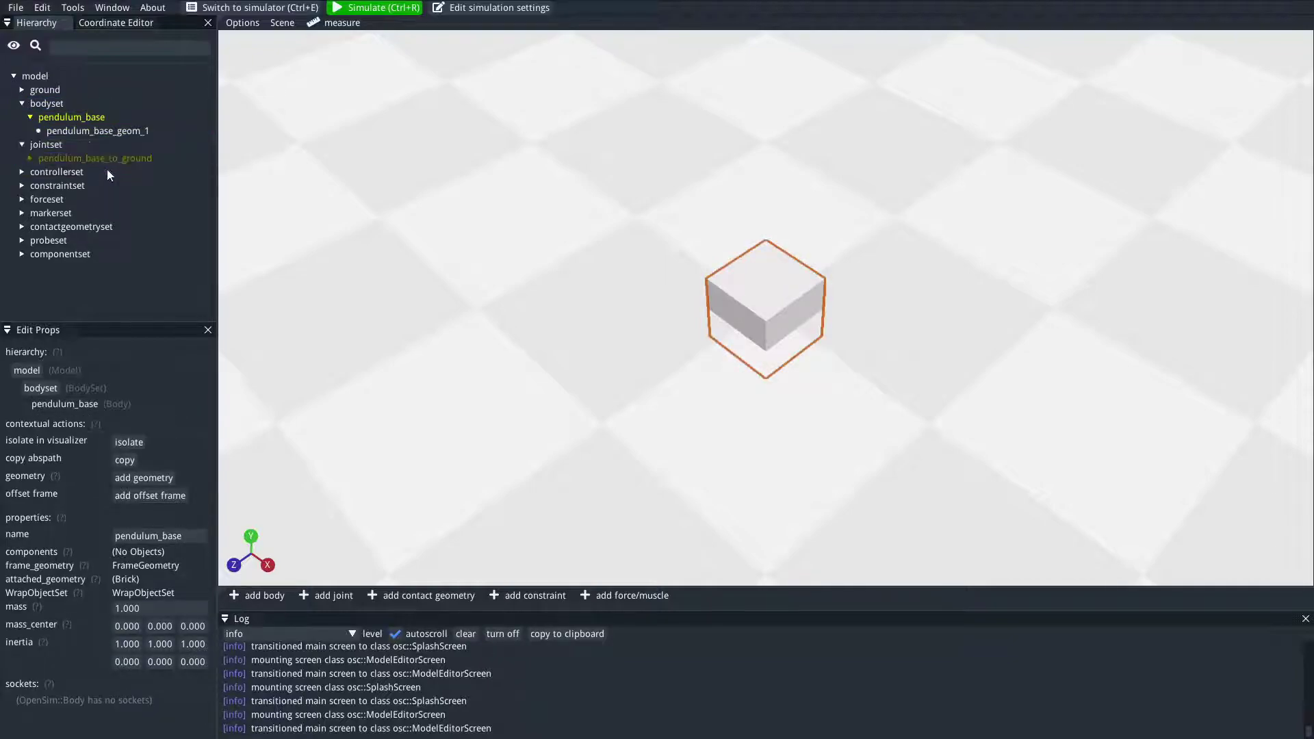
{"action": "left_click", "coordinate": [128, 158]}
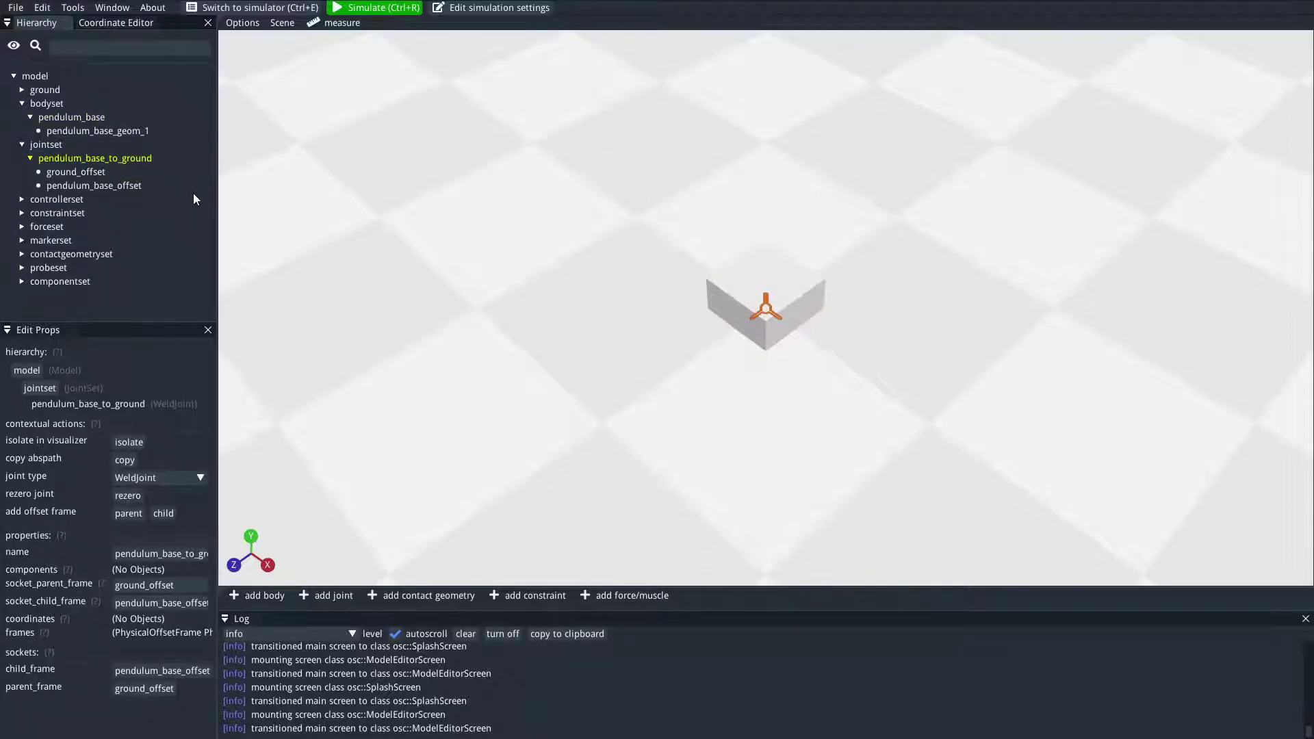
{"action": "left_click", "coordinate": [256, 594]}
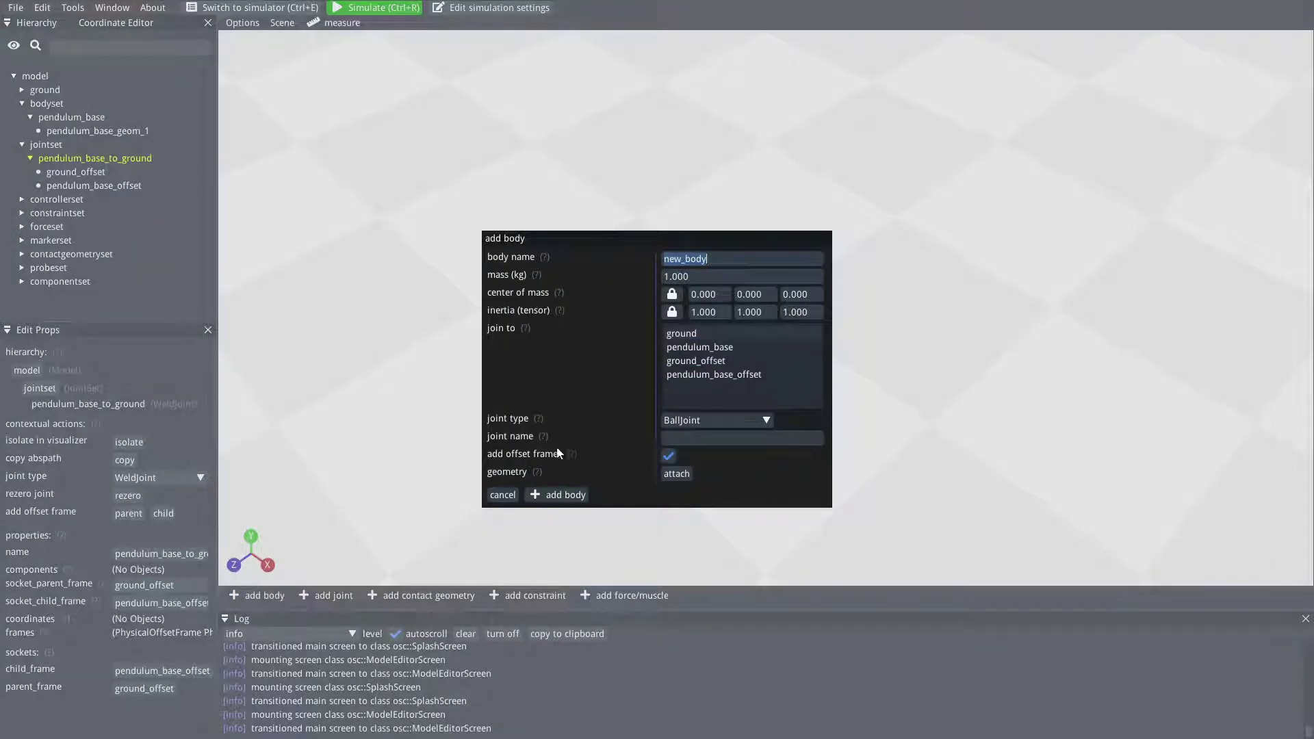
Step: Cancel the add body dialog without creating a body
{"action": "left_click", "coordinate": [497, 494]}
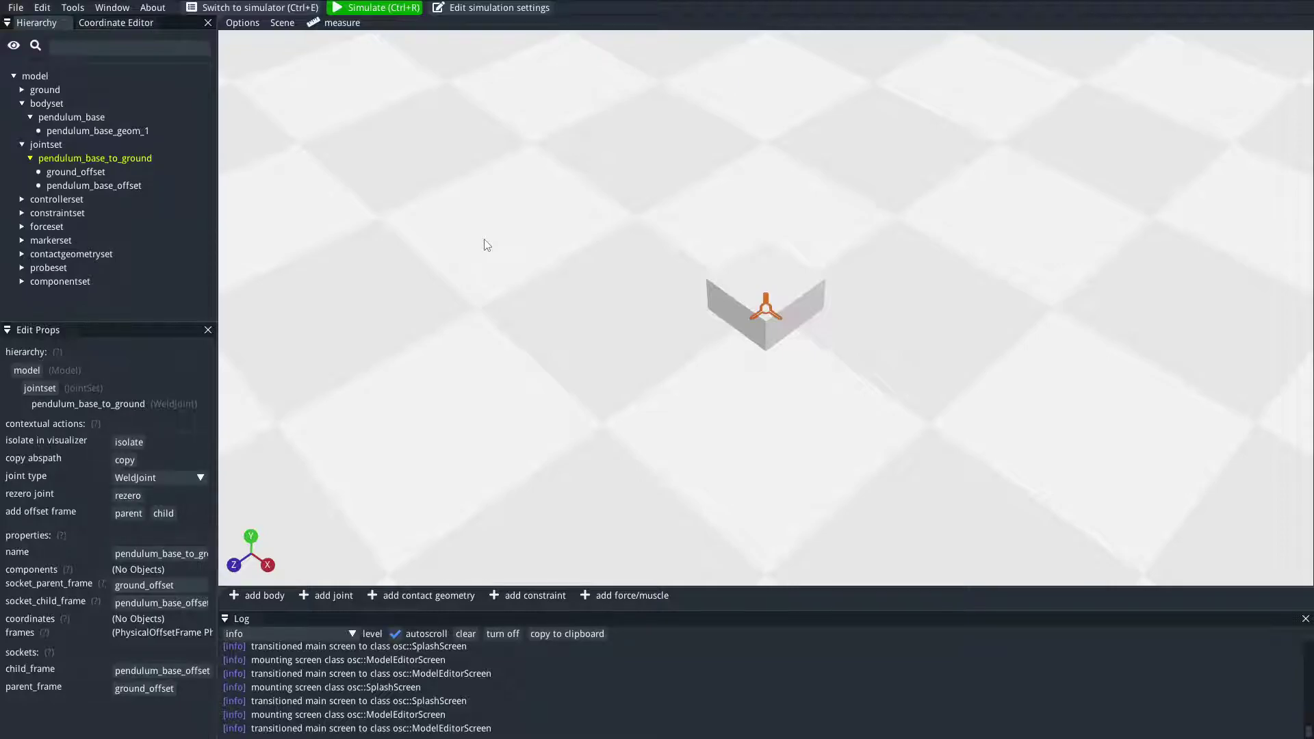
Step: Compare the ground_offset and pendulum_base_offset frames' parents, then edit ground_offset's Y translation
{"action": "left_click", "coordinate": [89, 172]}
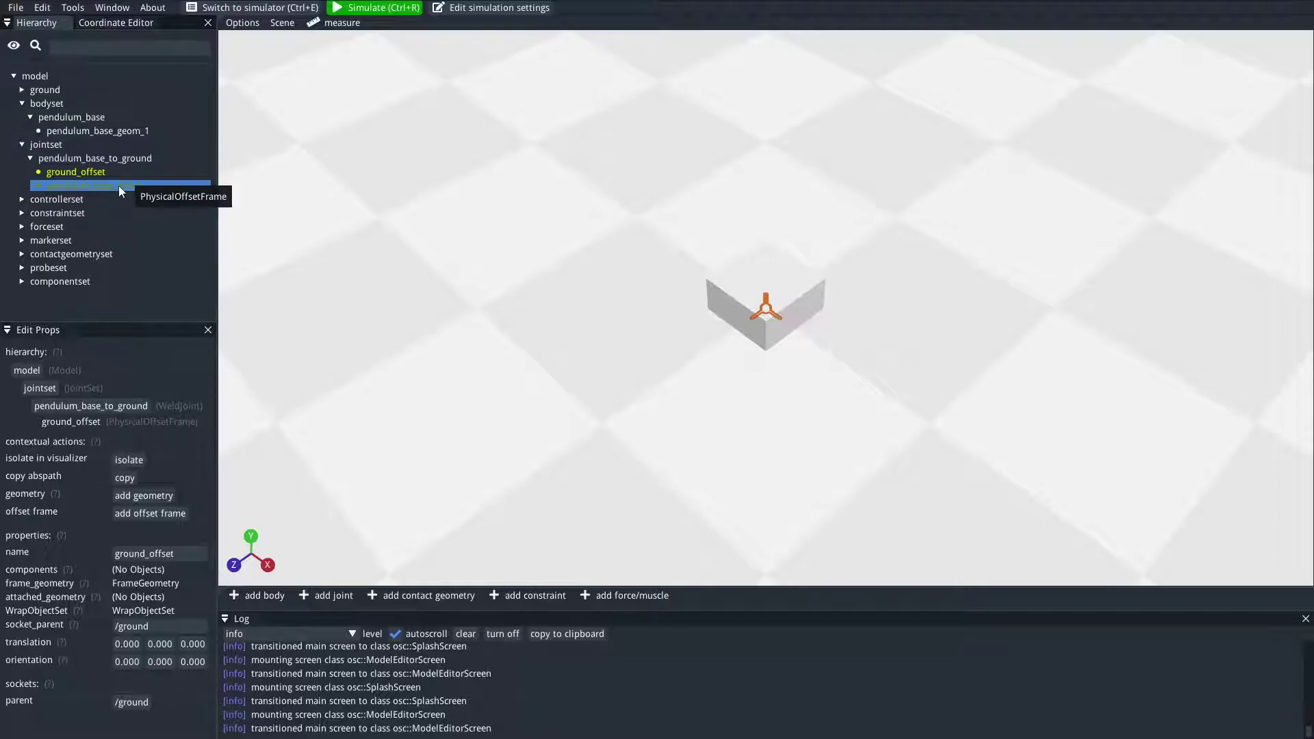
{"action": "left_click", "coordinate": [118, 186]}
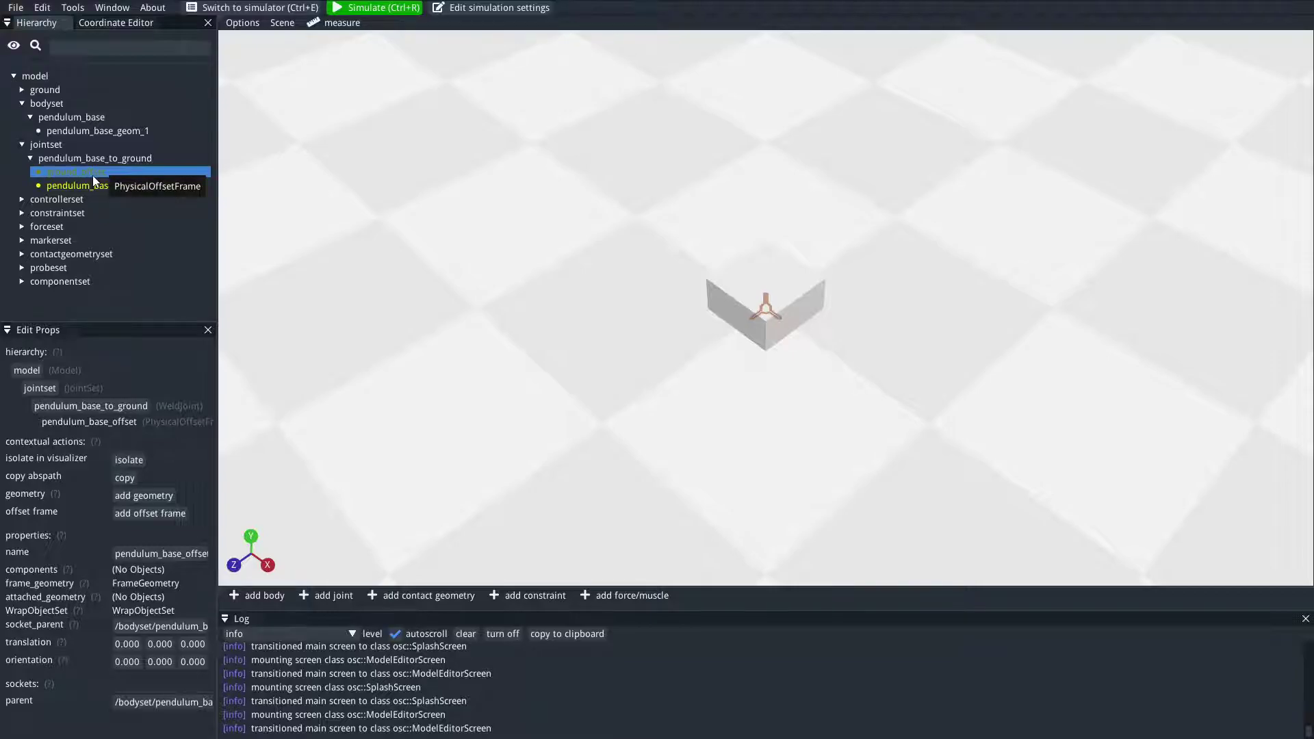
{"action": "left_click", "coordinate": [106, 171]}
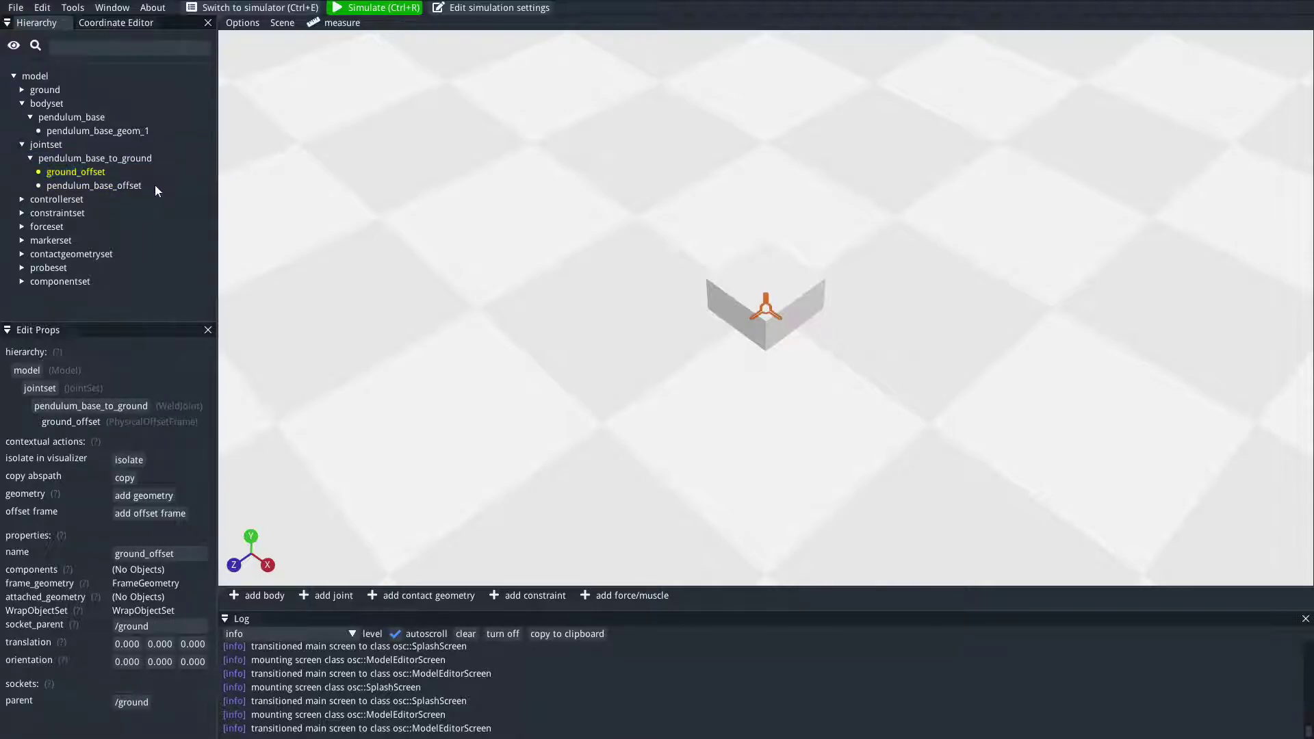
{"action": "left_click", "coordinate": [128, 186]}
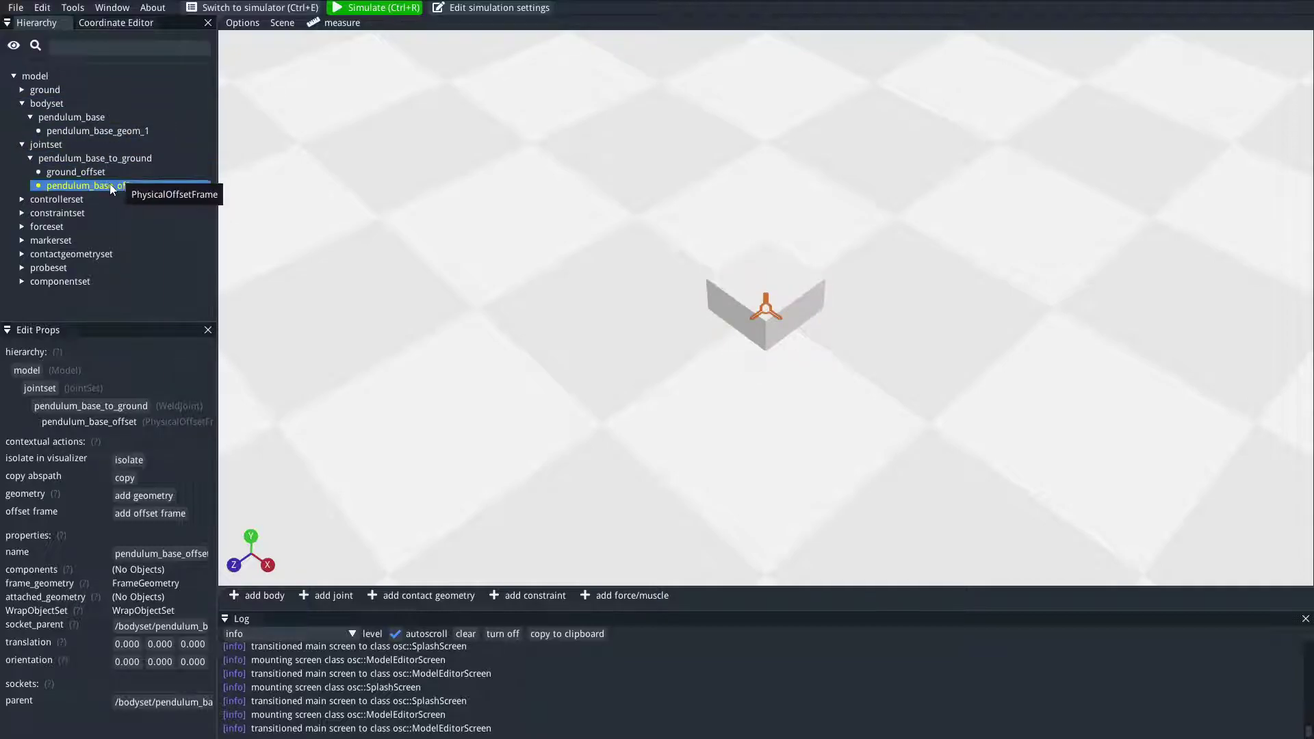
{"action": "left_click", "coordinate": [91, 174]}
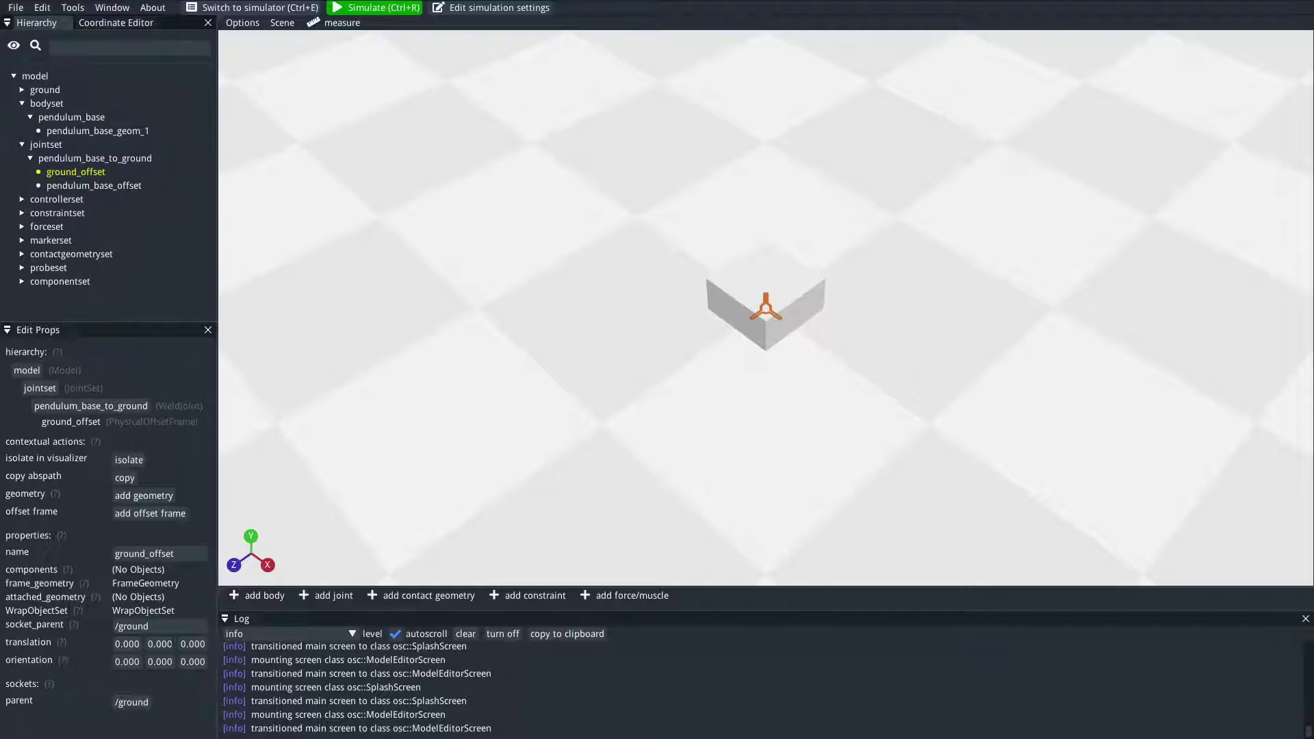
{"action": "left_click", "coordinate": [164, 644]}
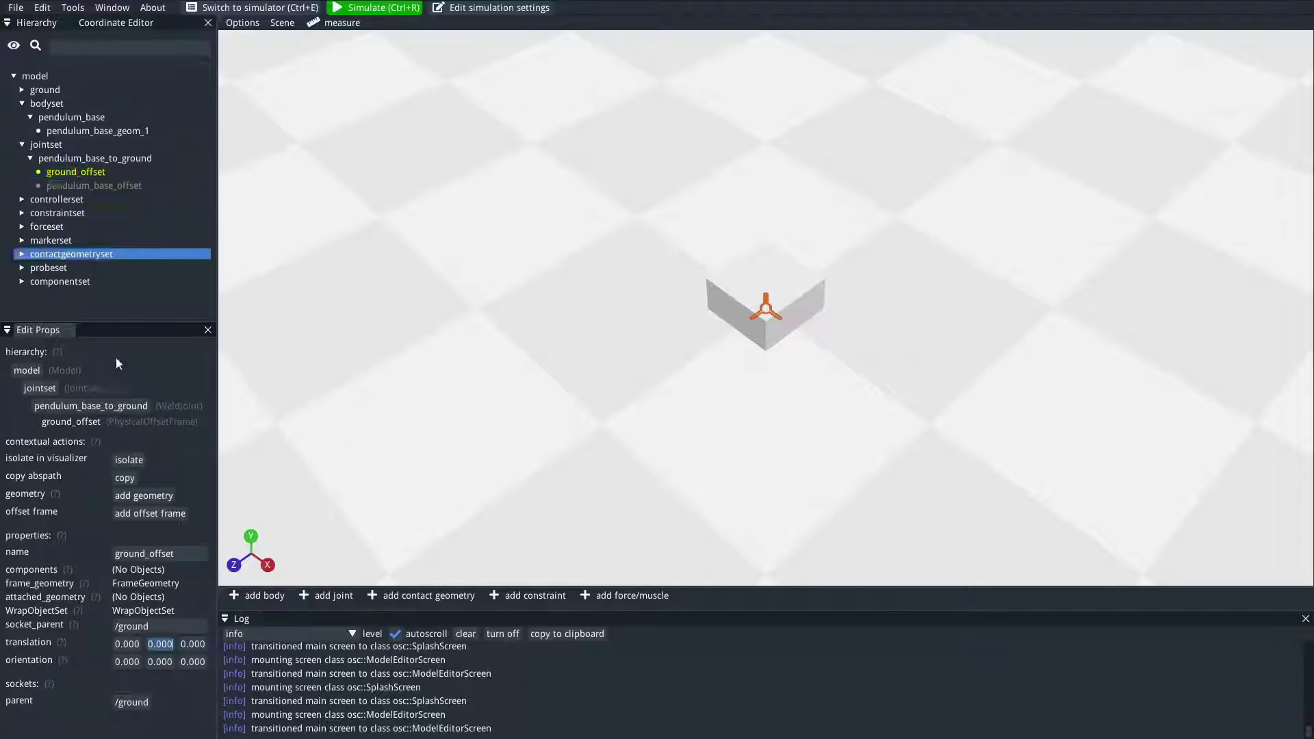
Step: Set ground_offset's Y translation to 1 and orbit to view the raised box
{"action": "type", "text": "1"}
{"action": "key", "text": "Return"}
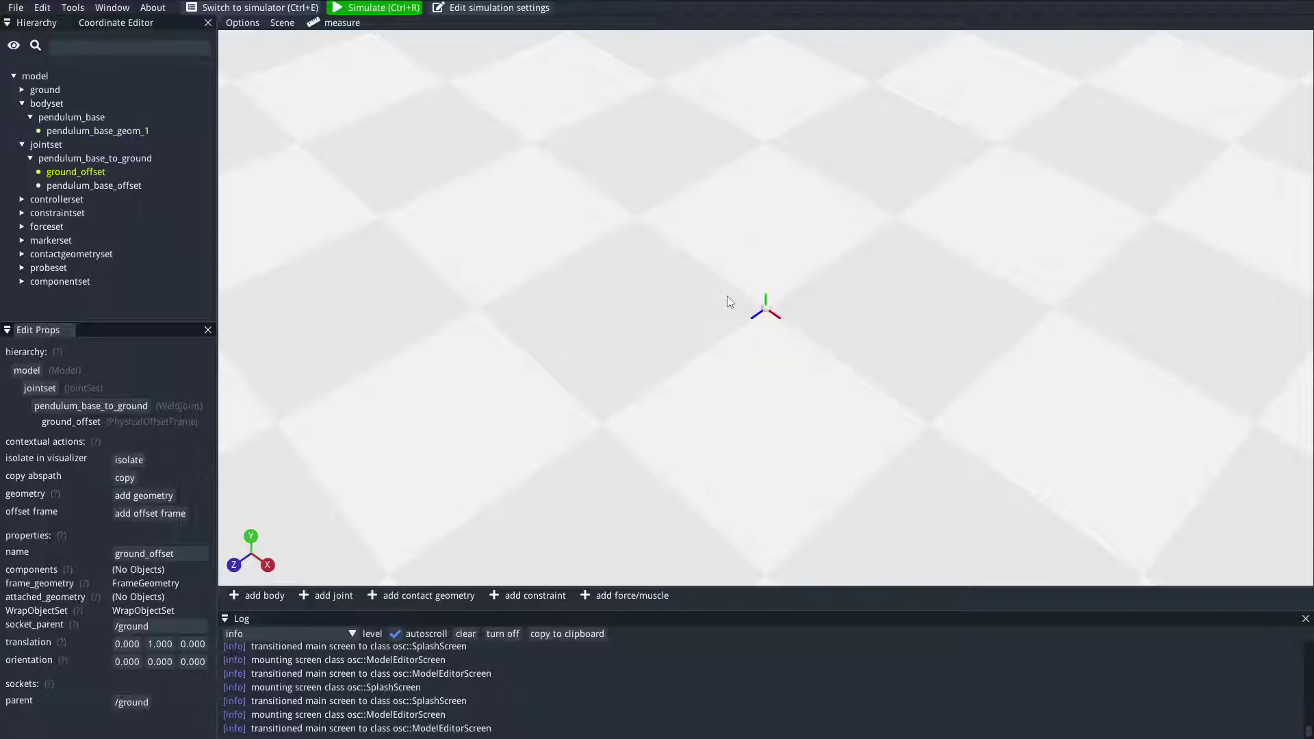
{"action": "left_click_drag", "start_coordinate": [889, 219], "coordinate": [852, 403]}
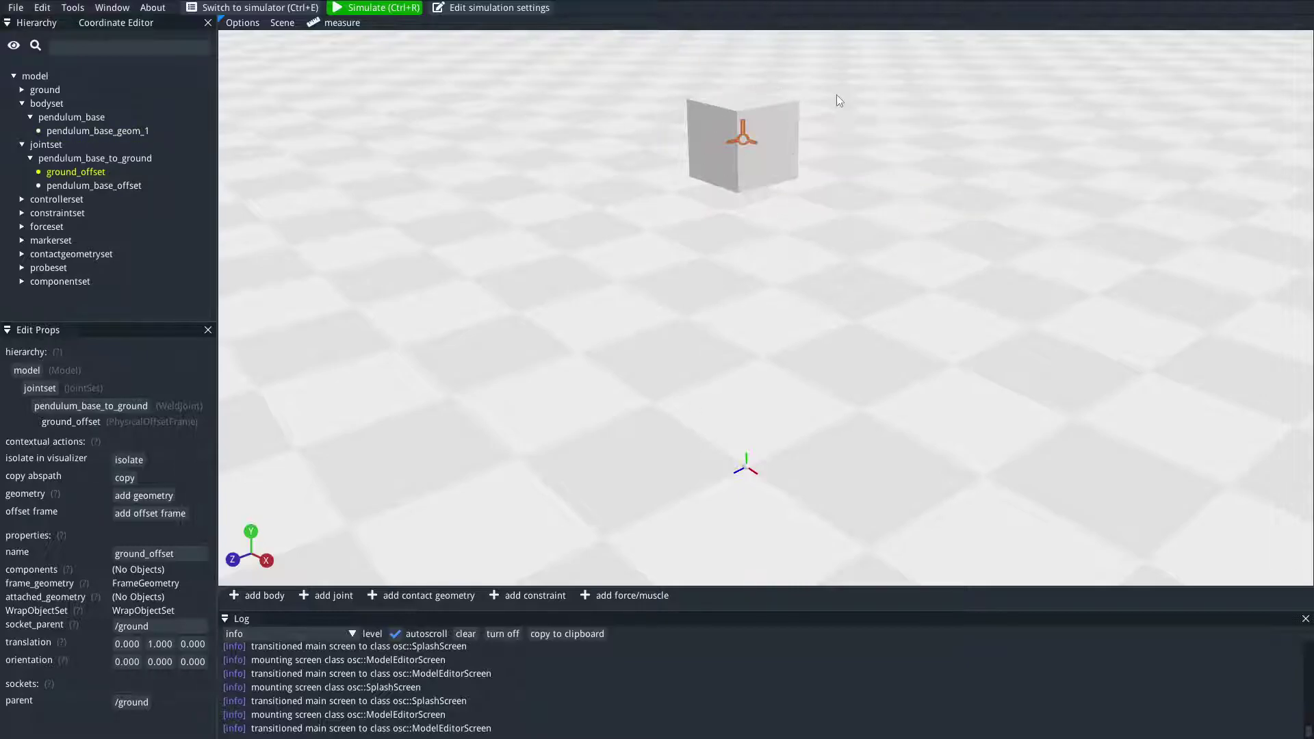
{"action": "left_click", "coordinate": [924, 221]}
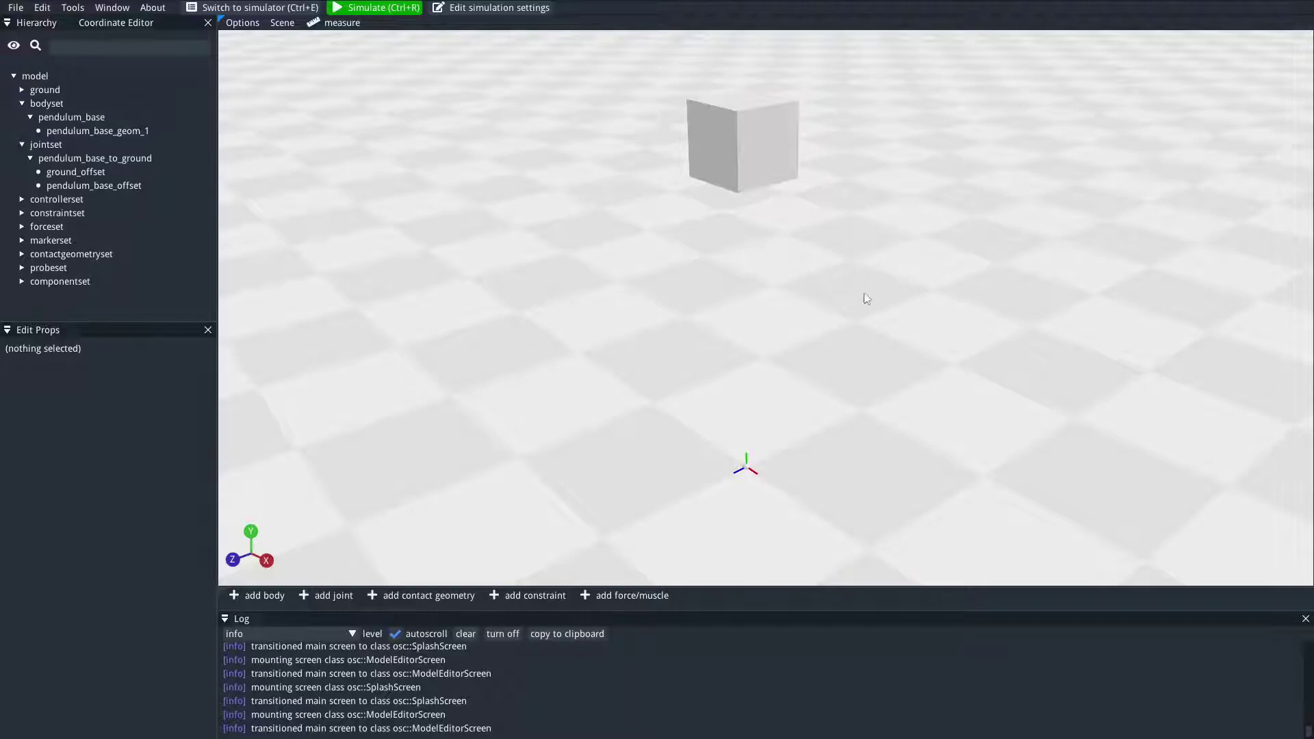
Step: Name a new body pendulum_head, pinned to pendulum_base by PinJoint pendulum_head_to_pendulum_base
{"action": "left_click", "coordinate": [265, 594]}
{"action": "double_click", "coordinate": [720, 260]}
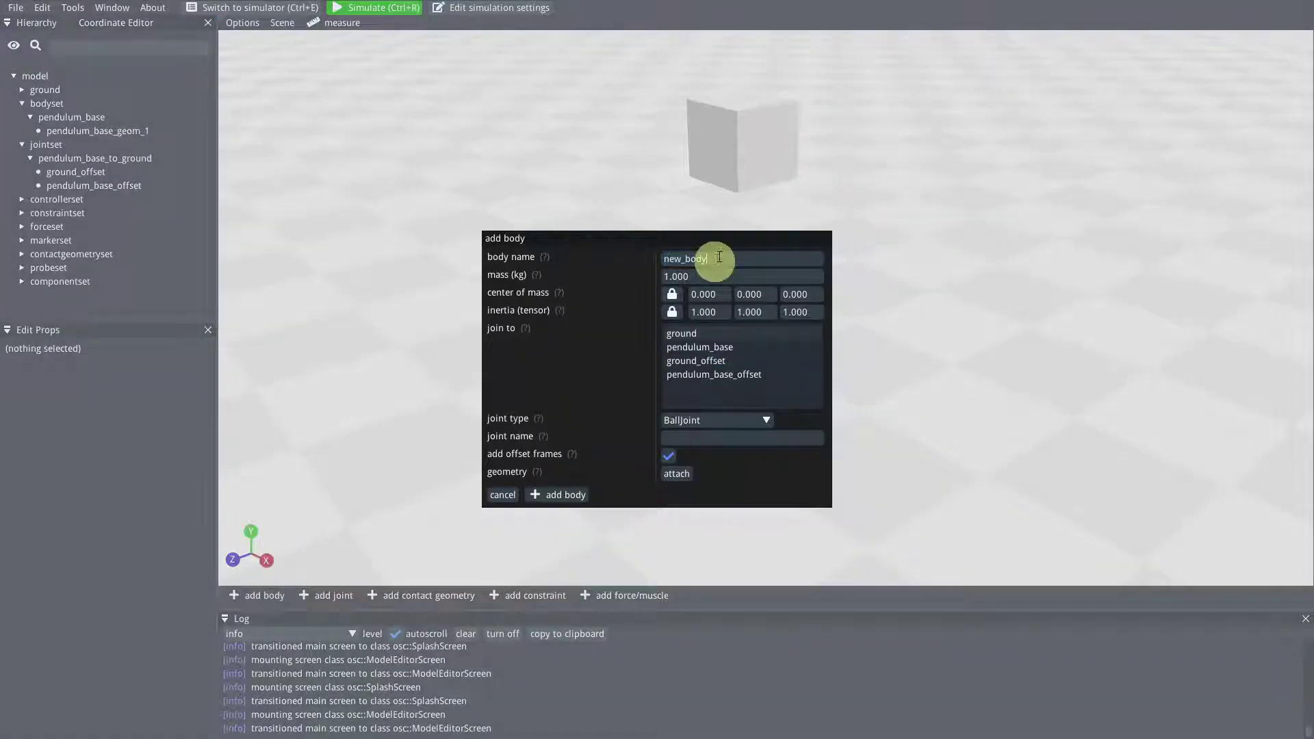
{"action": "type", "text": "pe"}
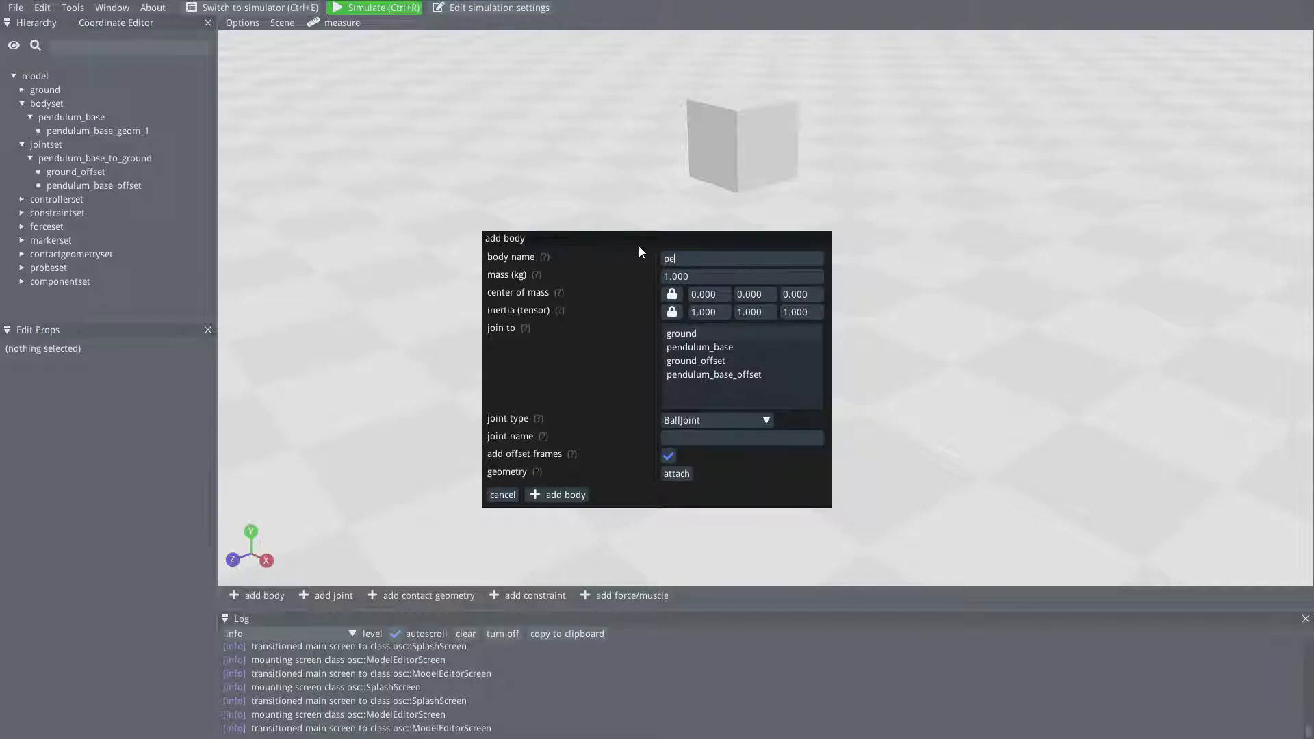
{"action": "type", "text": "ndulum_head"}
{"action": "left_click", "coordinate": [724, 348]}
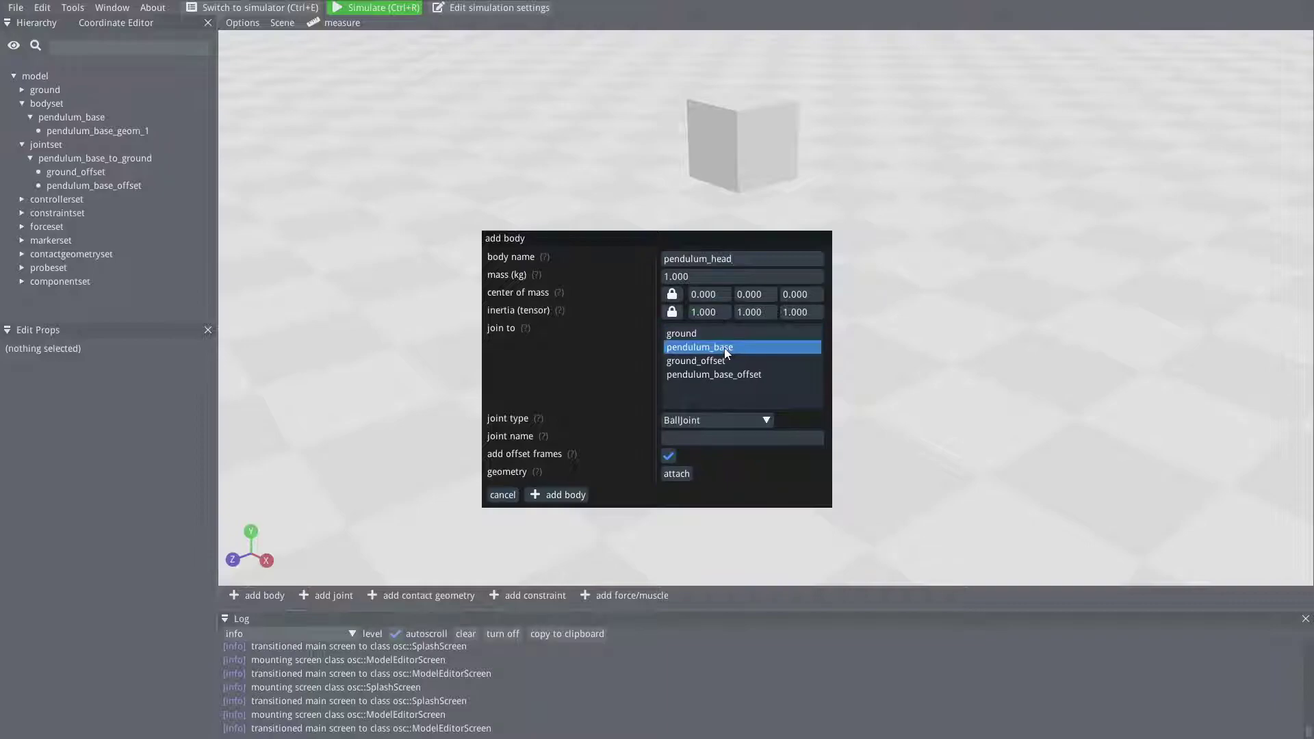
{"action": "left_click", "coordinate": [724, 347]}
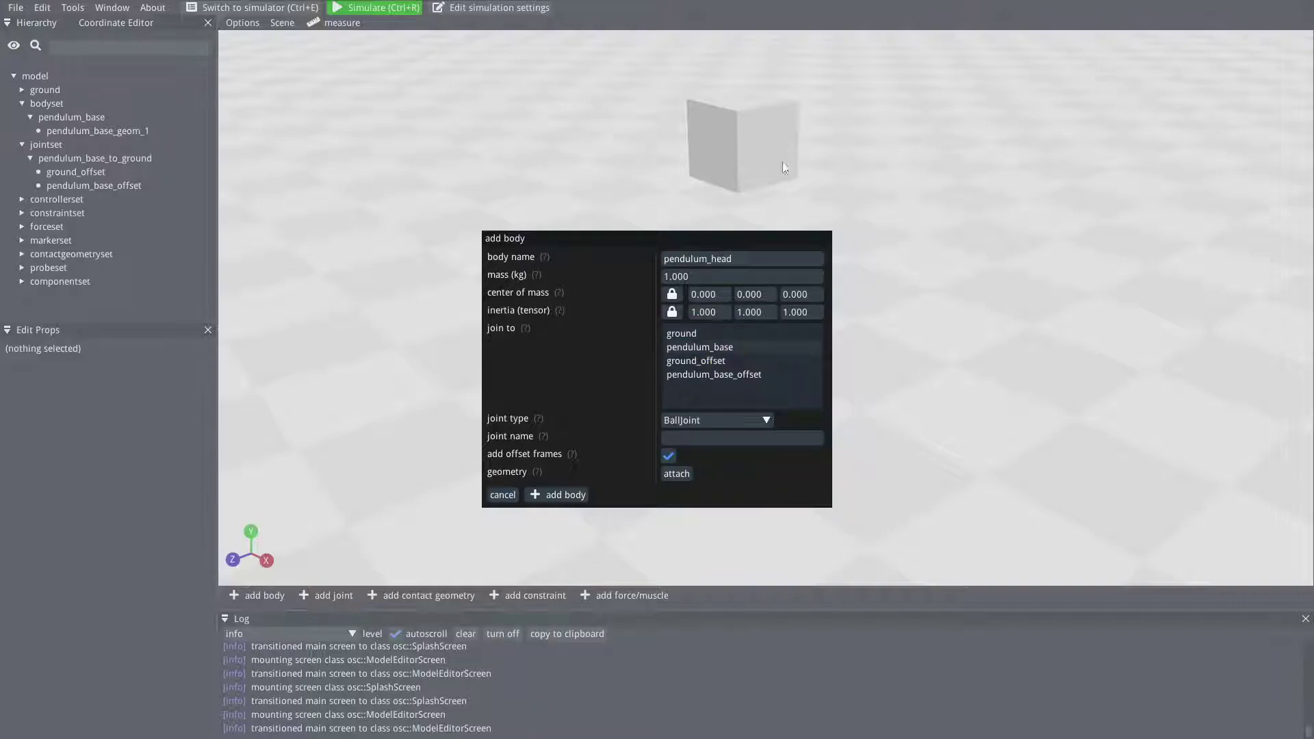
{"action": "left_click", "coordinate": [763, 419]}
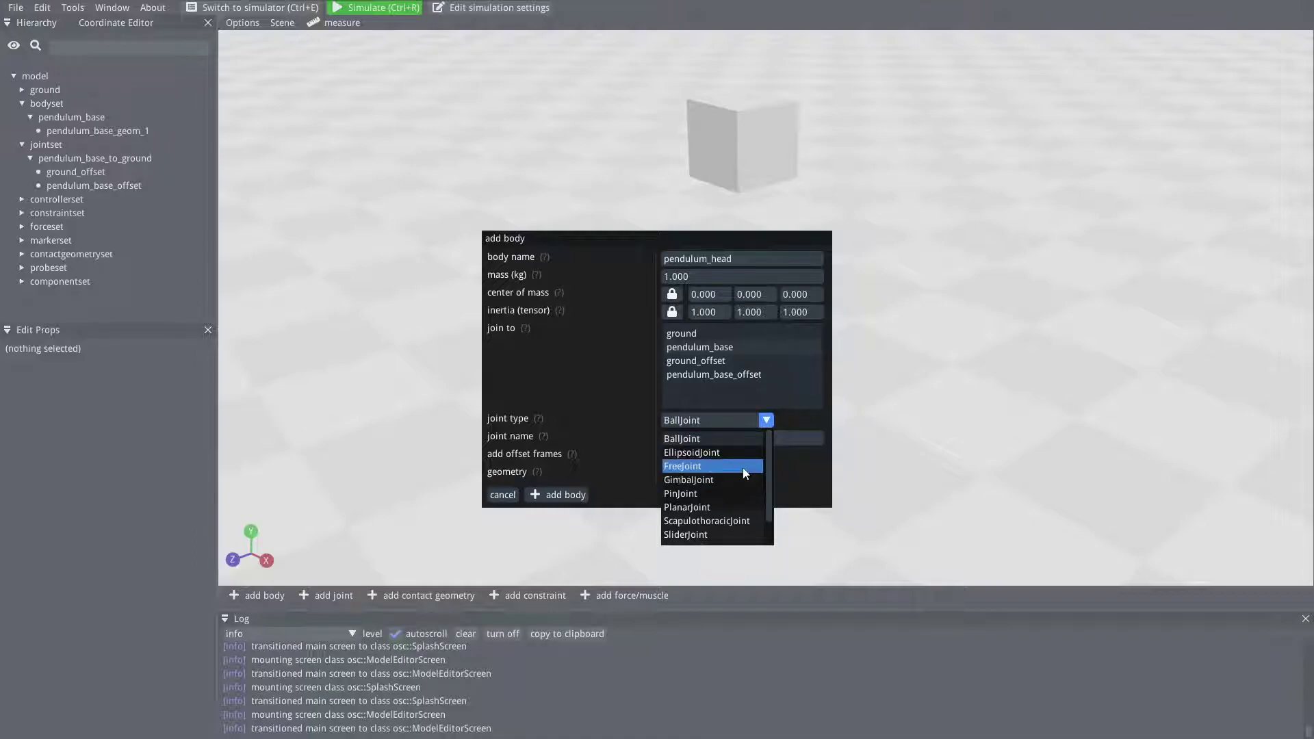
{"action": "scroll", "coordinate": [745, 475], "scroll_direction": "down", "scroll_amount": 1}
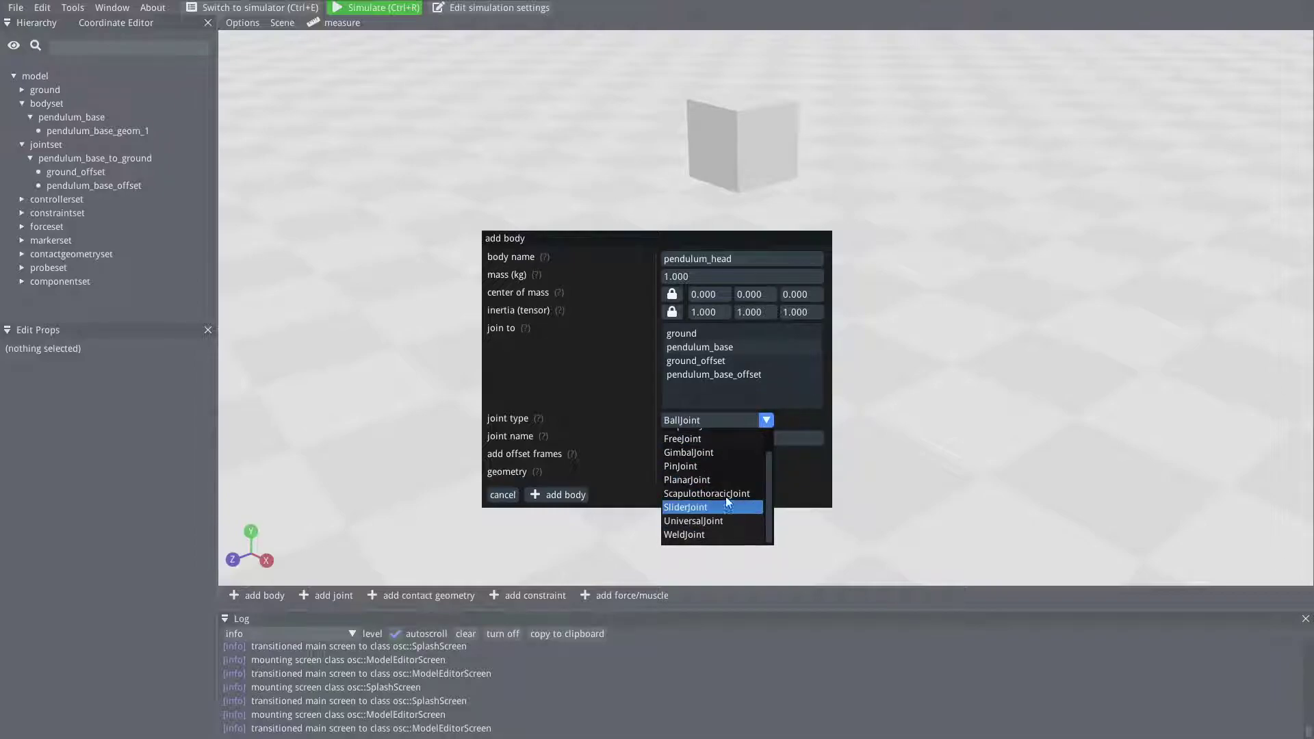
{"action": "left_click", "coordinate": [691, 467]}
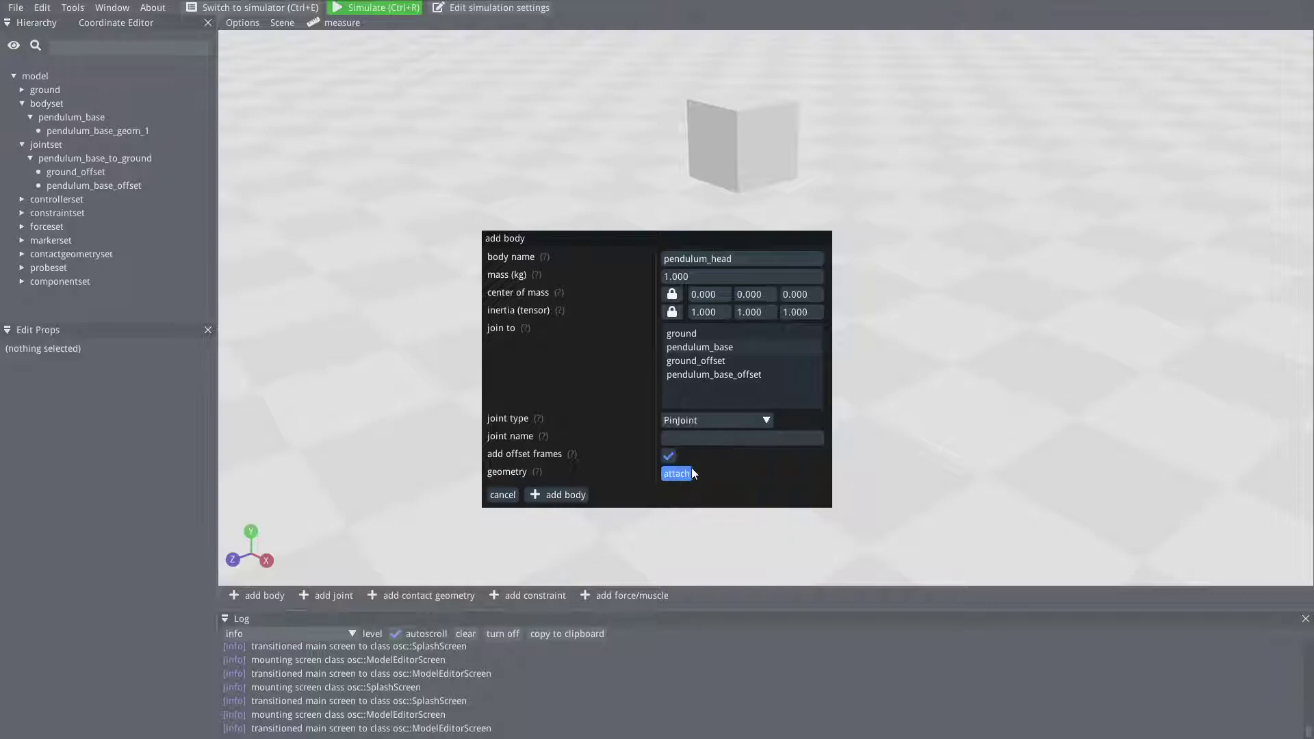
{"action": "left_click", "coordinate": [708, 436]}
{"action": "type", "text": "pendulum_head_to_pendu"}
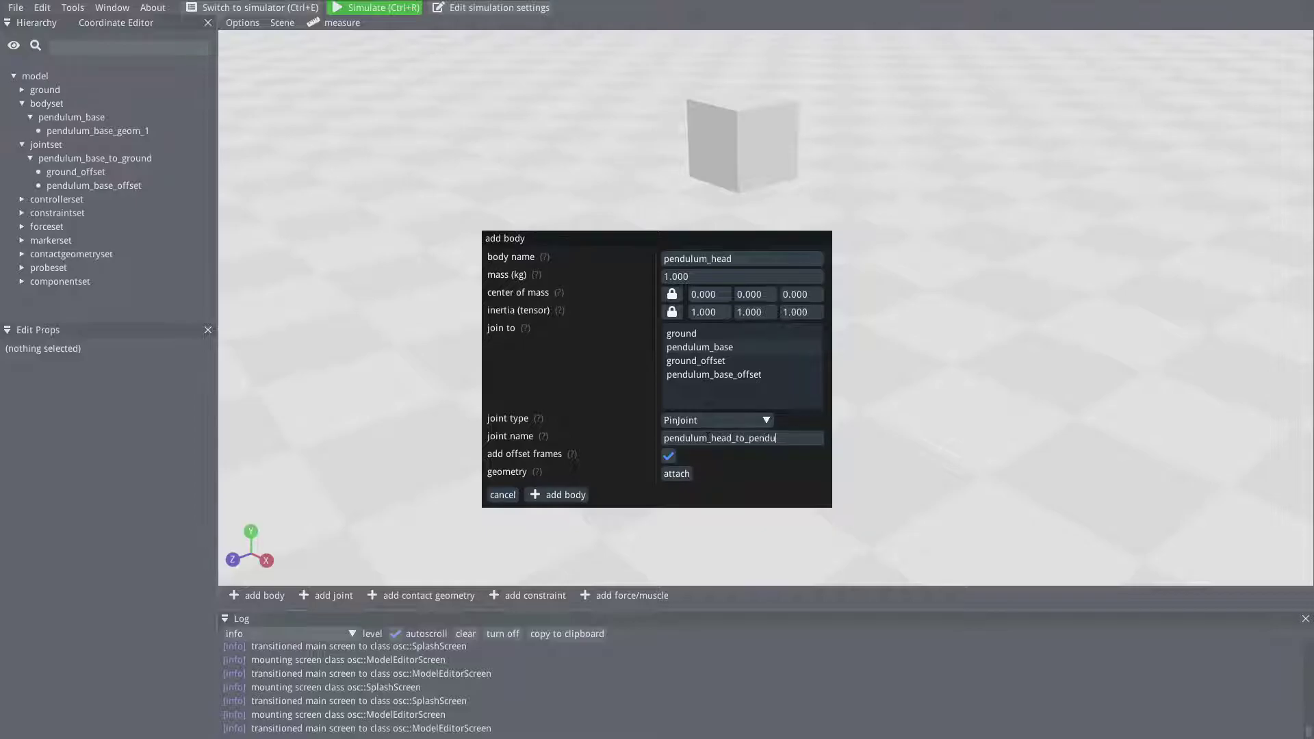
{"action": "type", "text": "lum_base"}
Step: Choose Sphere as the pendulum_head body's geometry
{"action": "left_click", "coordinate": [683, 472]}
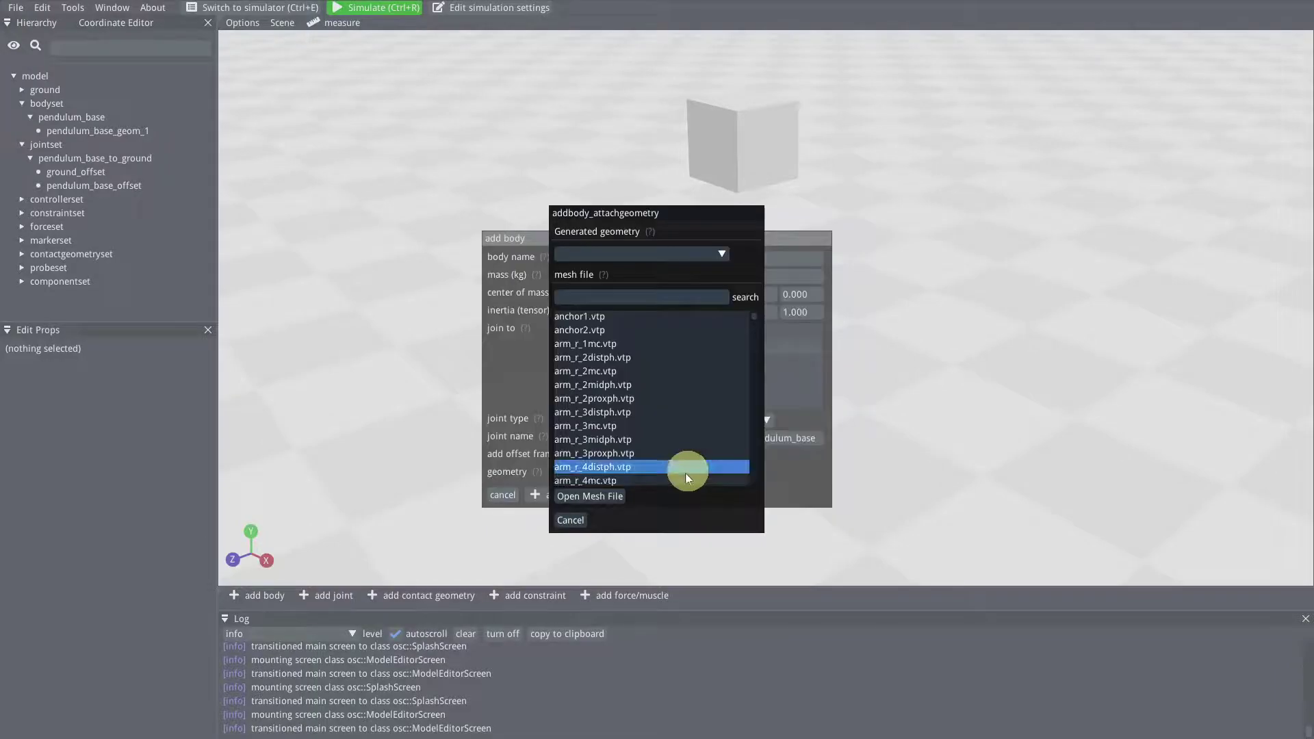
{"action": "left_click", "coordinate": [654, 251]}
{"action": "left_click", "coordinate": [615, 286]}
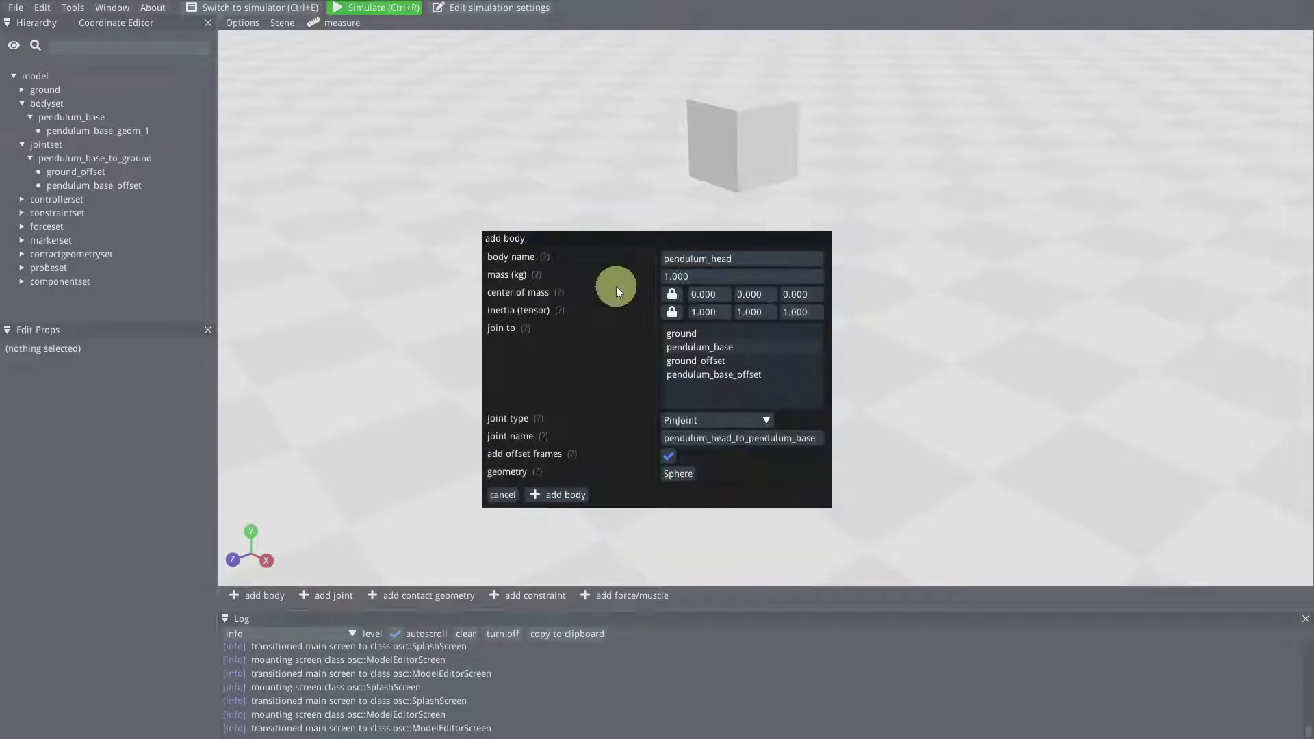
Step: Add pendulum_head, then inspect the pendulum_head_to_pendulum_base joint and its pendulum_head_offset frame
{"action": "left_click", "coordinate": [579, 498]}
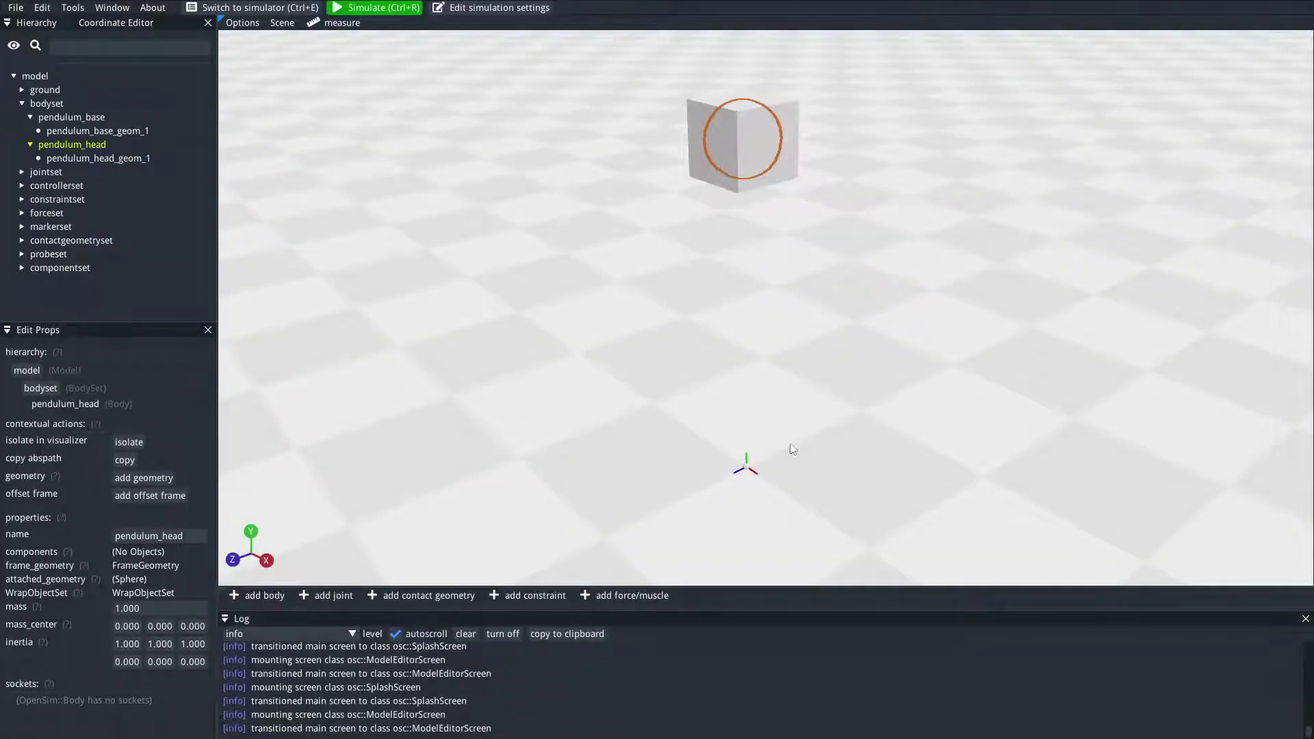
{"action": "mouse_move", "coordinate": [765, 389]}
{"action": "left_mouse_down"}
{"action": "mouse_move", "coordinate": [780, 369]}
{"action": "mouse_move", "coordinate": [774, 388]}
{"action": "mouse_move", "coordinate": [771, 355]}
{"action": "mouse_move", "coordinate": [787, 410]}
{"action": "left_mouse_up"}
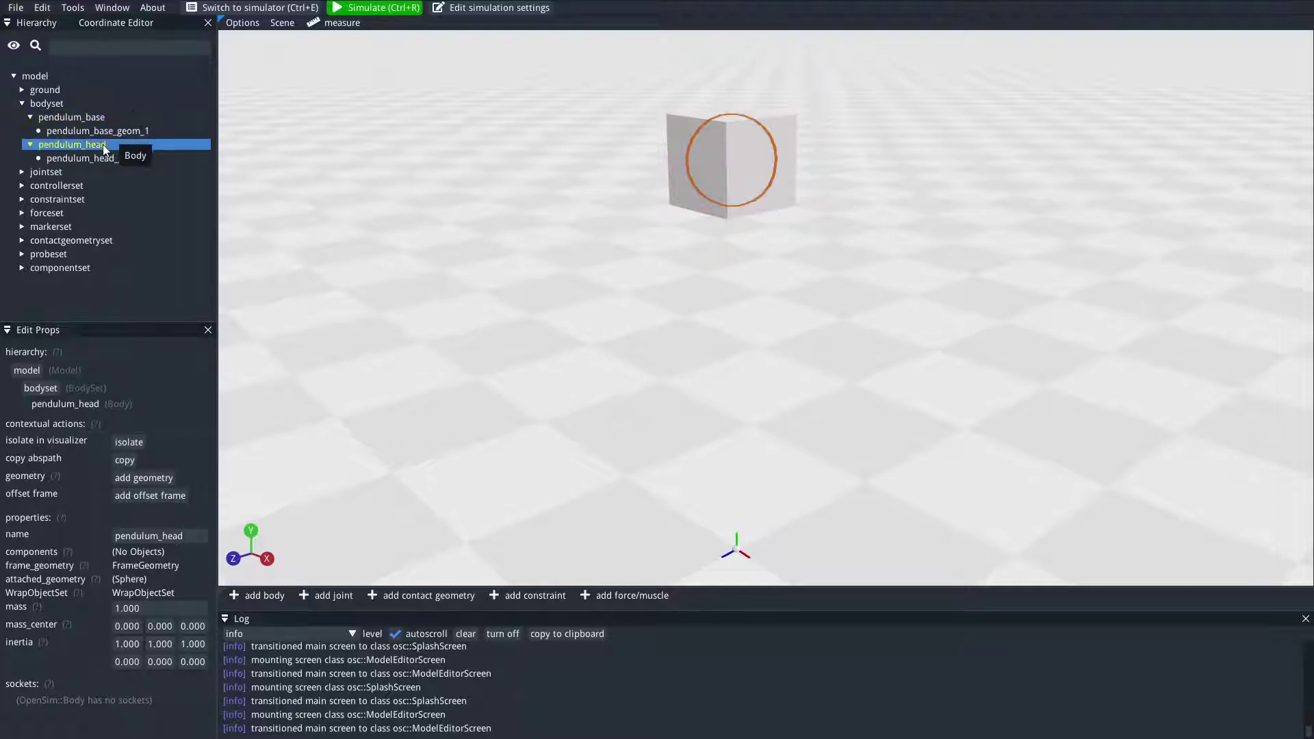
{"action": "left_click", "coordinate": [23, 172]}
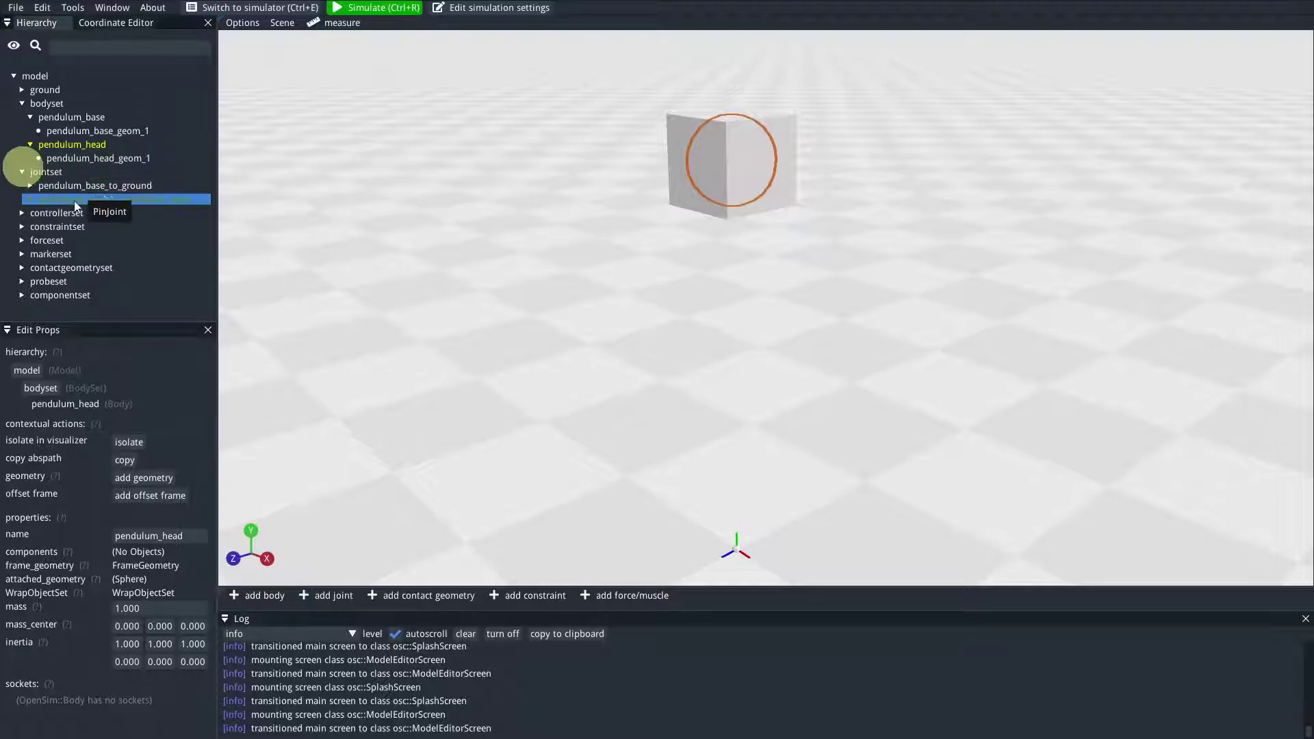
{"action": "left_click", "coordinate": [175, 200]}
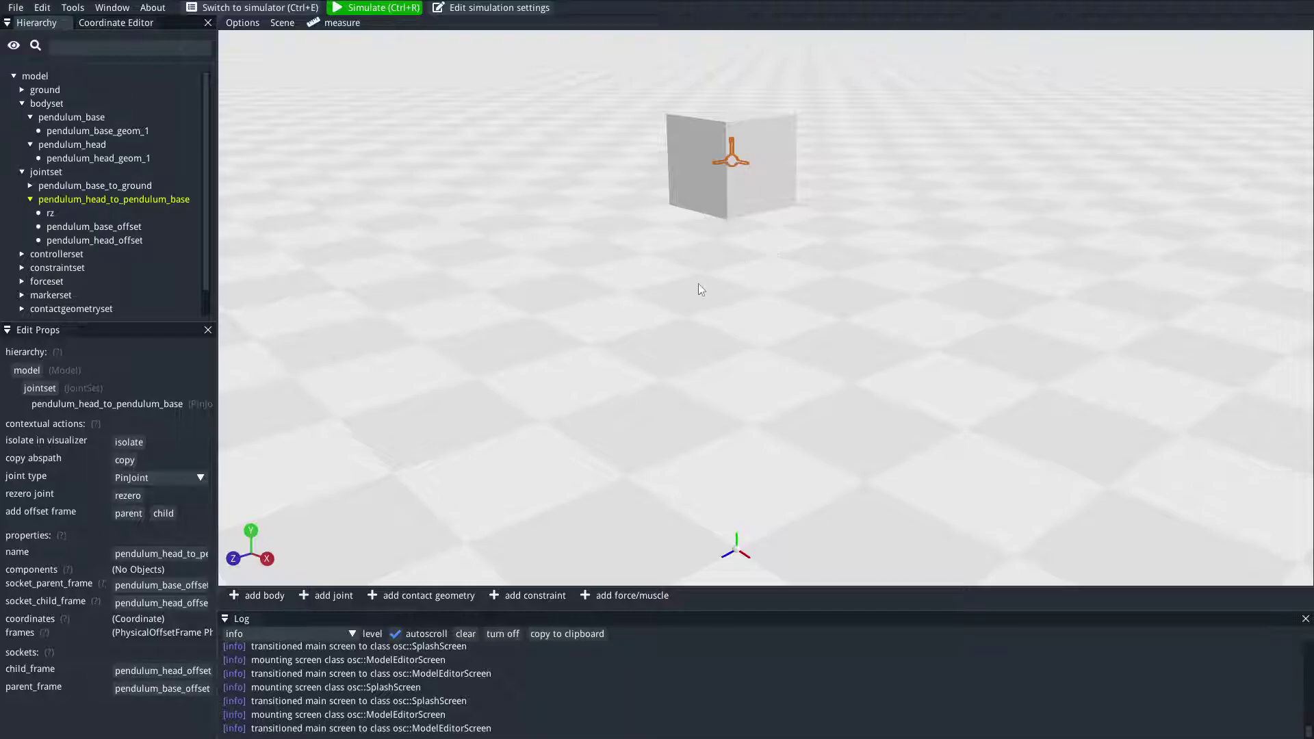
{"action": "left_click", "coordinate": [129, 241]}
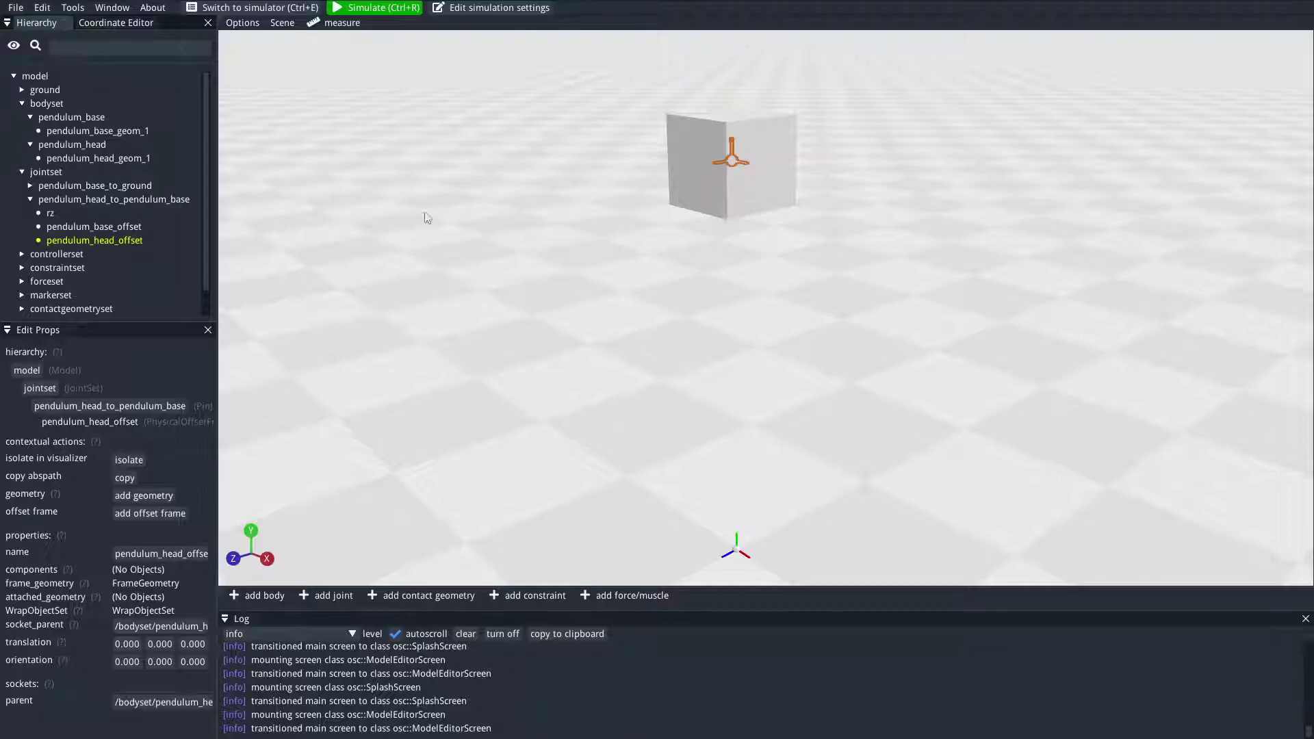
Step: Set pendulum_head_offset's Y translation to 0.25, then change it to 0.5
{"action": "left_click", "coordinate": [160, 644]}
{"action": "type", "text": "0.25"}
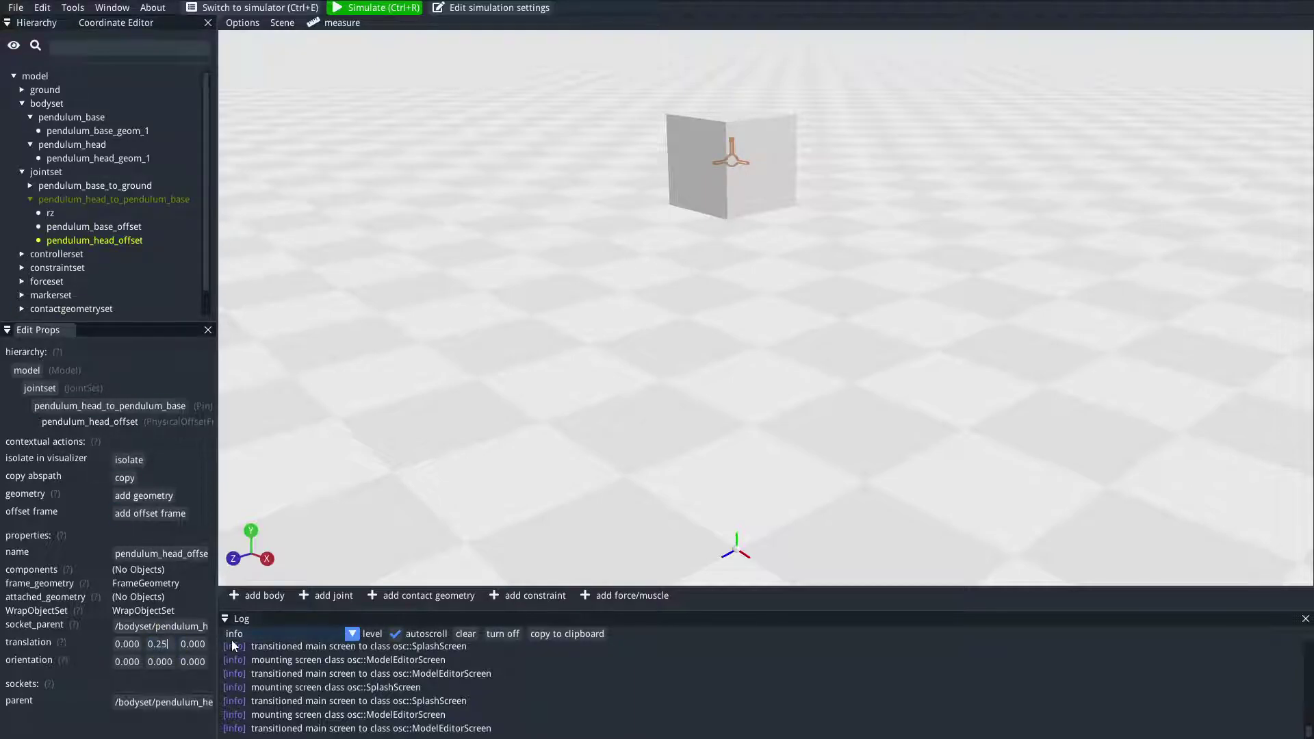
{"action": "key", "text": "Return"}
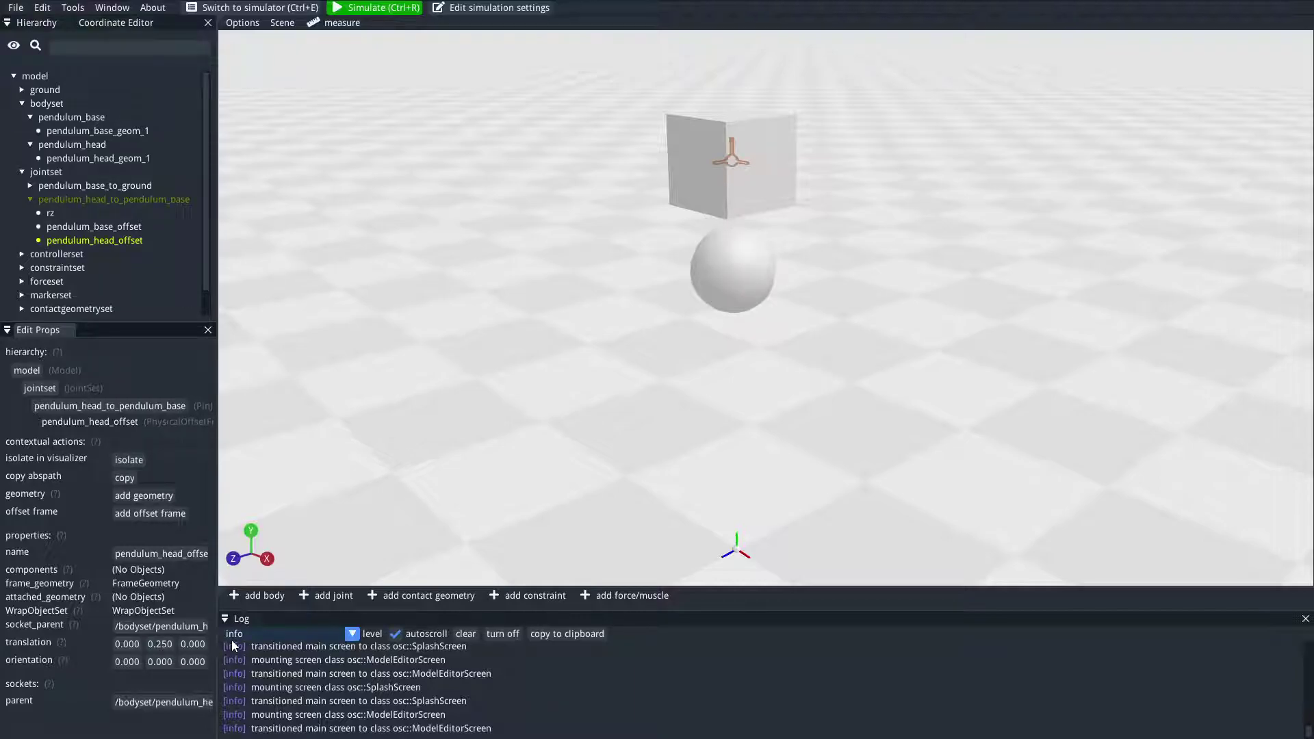
{"action": "left_click", "coordinate": [167, 642]}
{"action": "type", "text": "0.5"}
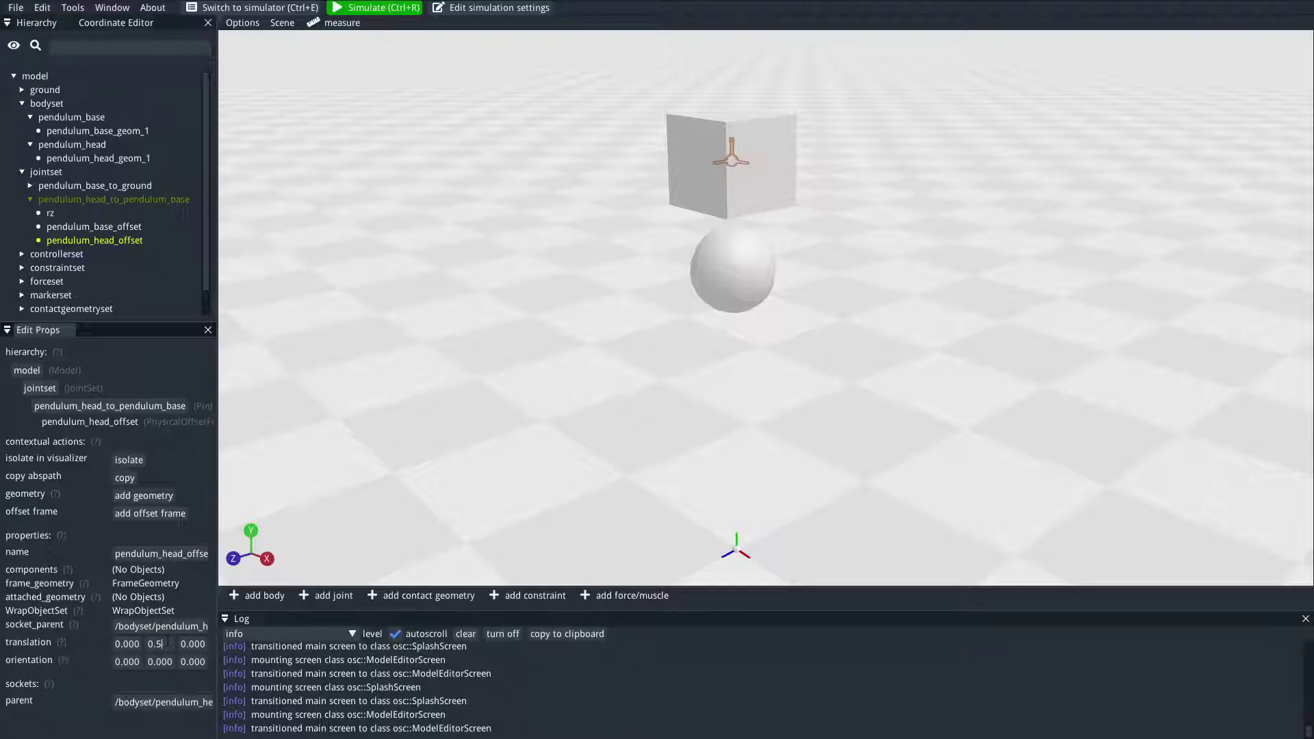
{"action": "key", "text": "Return"}
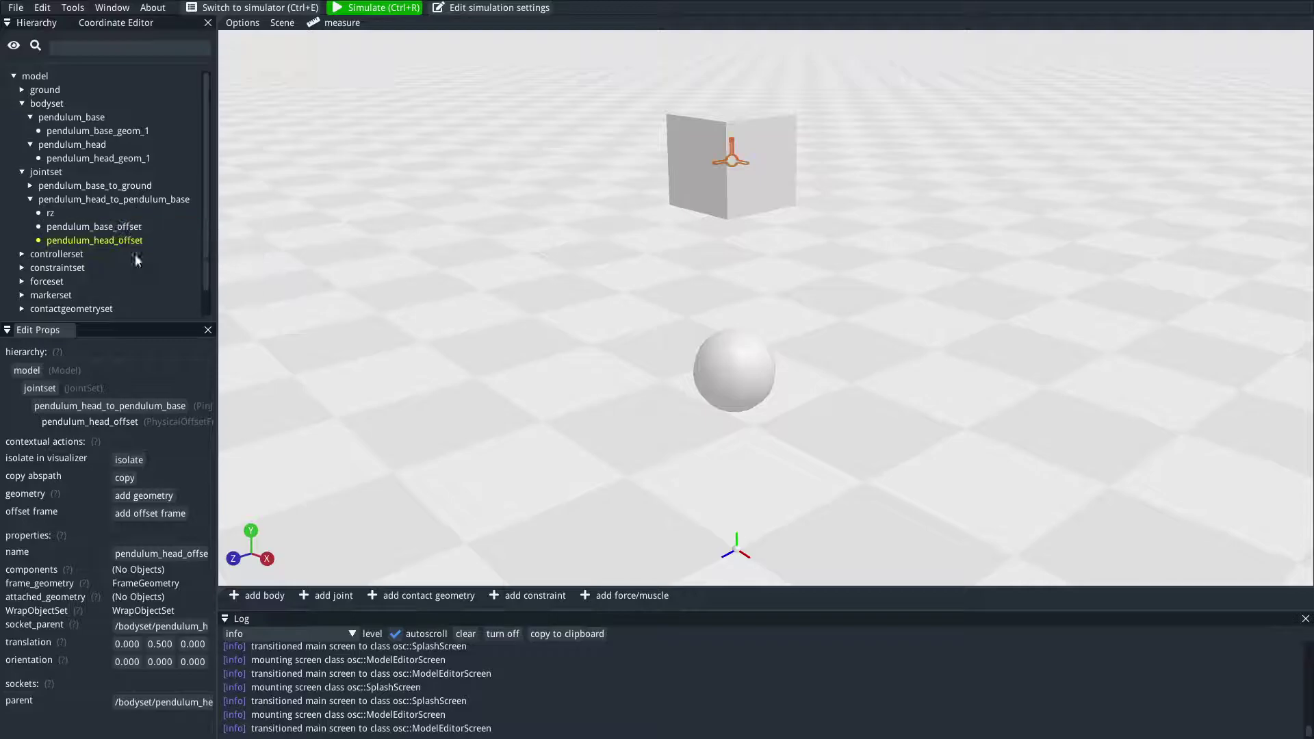
{"action": "left_click_drag", "start_coordinate": [143, 324], "coordinate": [146, 381]}
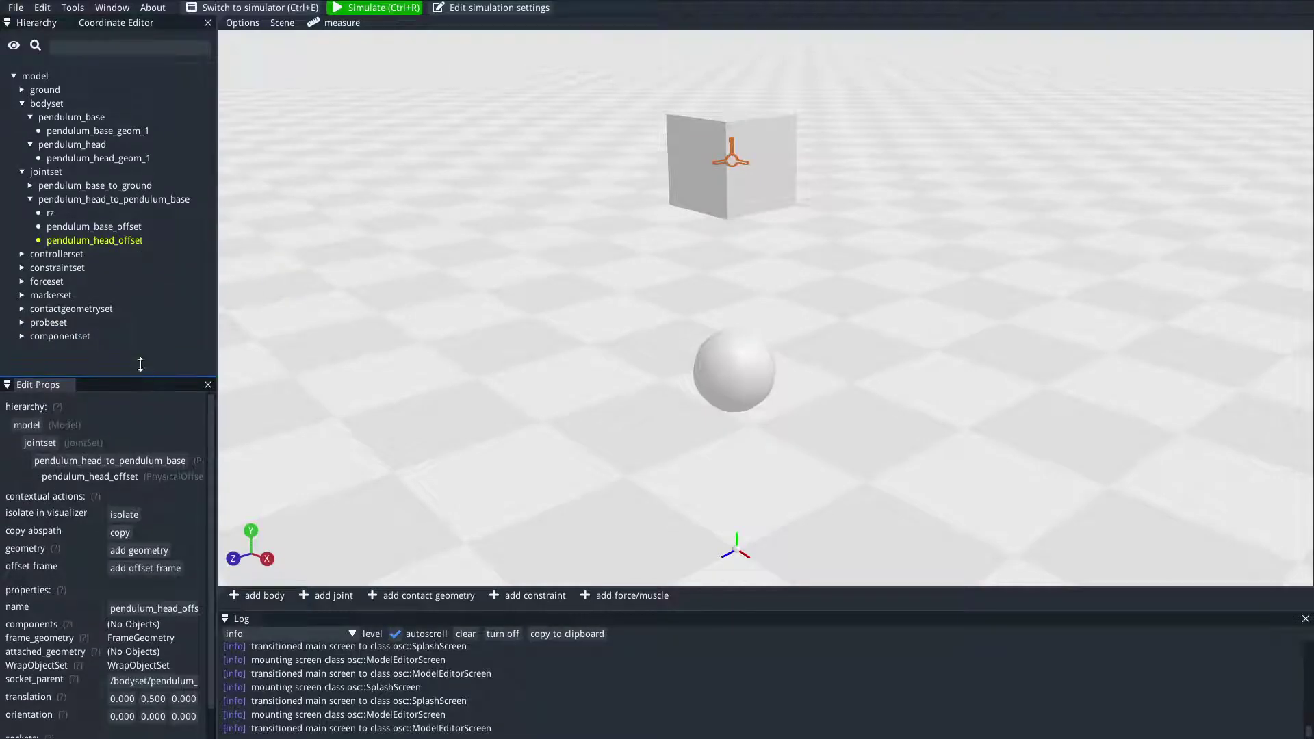
{"action": "left_click", "coordinate": [677, 288]}
{"action": "left_click_drag", "start_coordinate": [678, 287], "coordinate": [751, 289]}
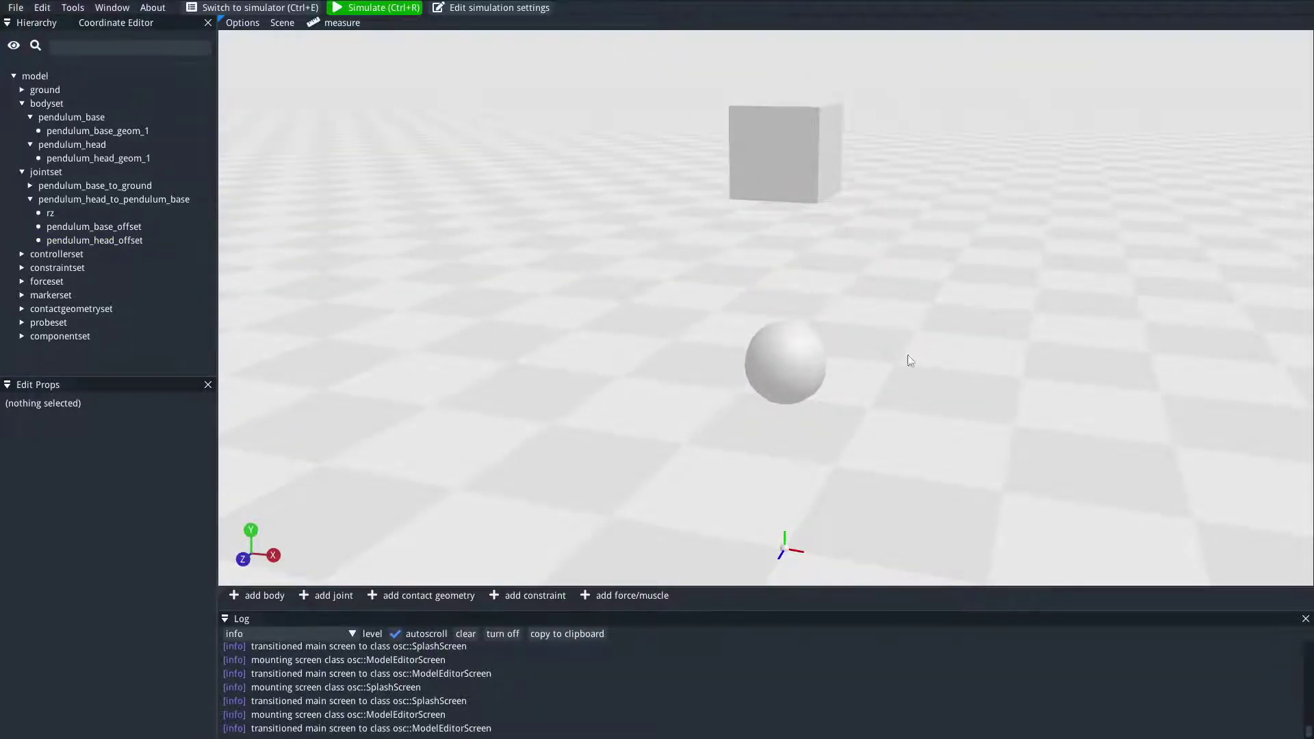
{"action": "left_click_drag", "start_coordinate": [944, 409], "coordinate": [909, 408]}
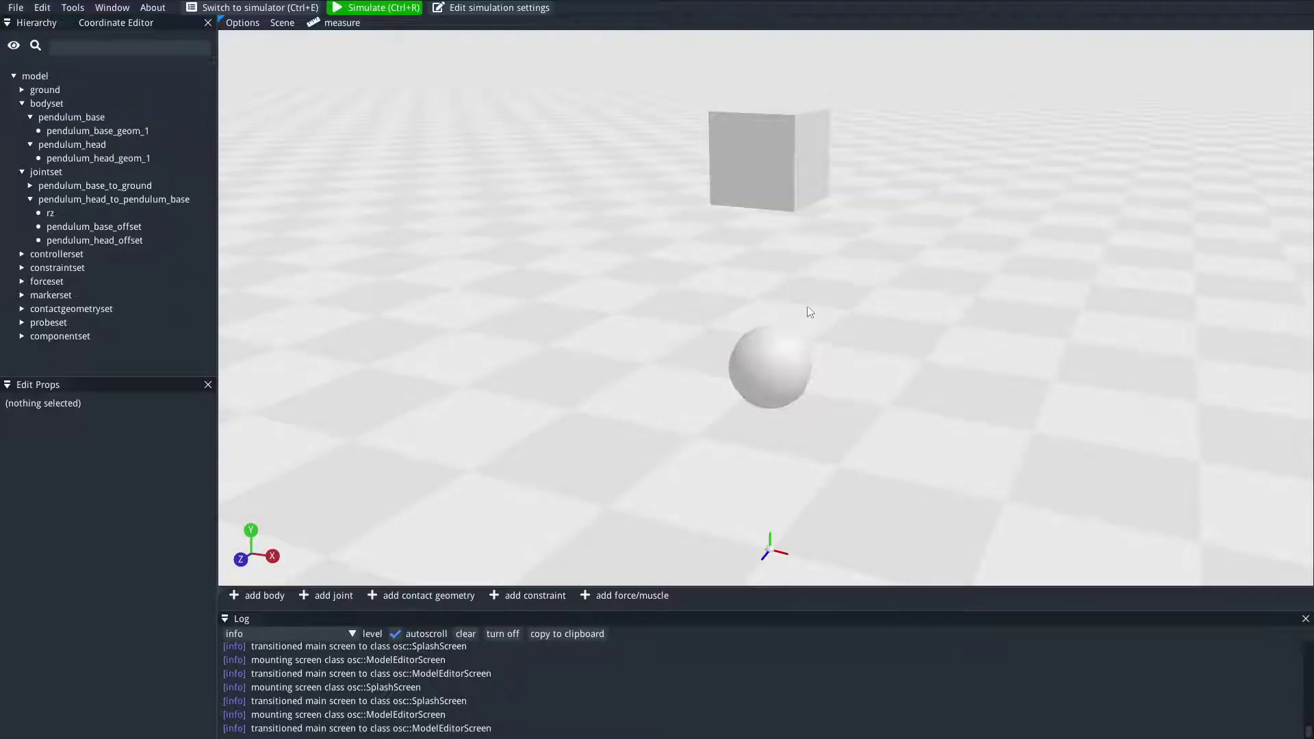
{"action": "left_click", "coordinate": [900, 342]}
{"action": "left_click_drag", "start_coordinate": [898, 337], "coordinate": [864, 338]}
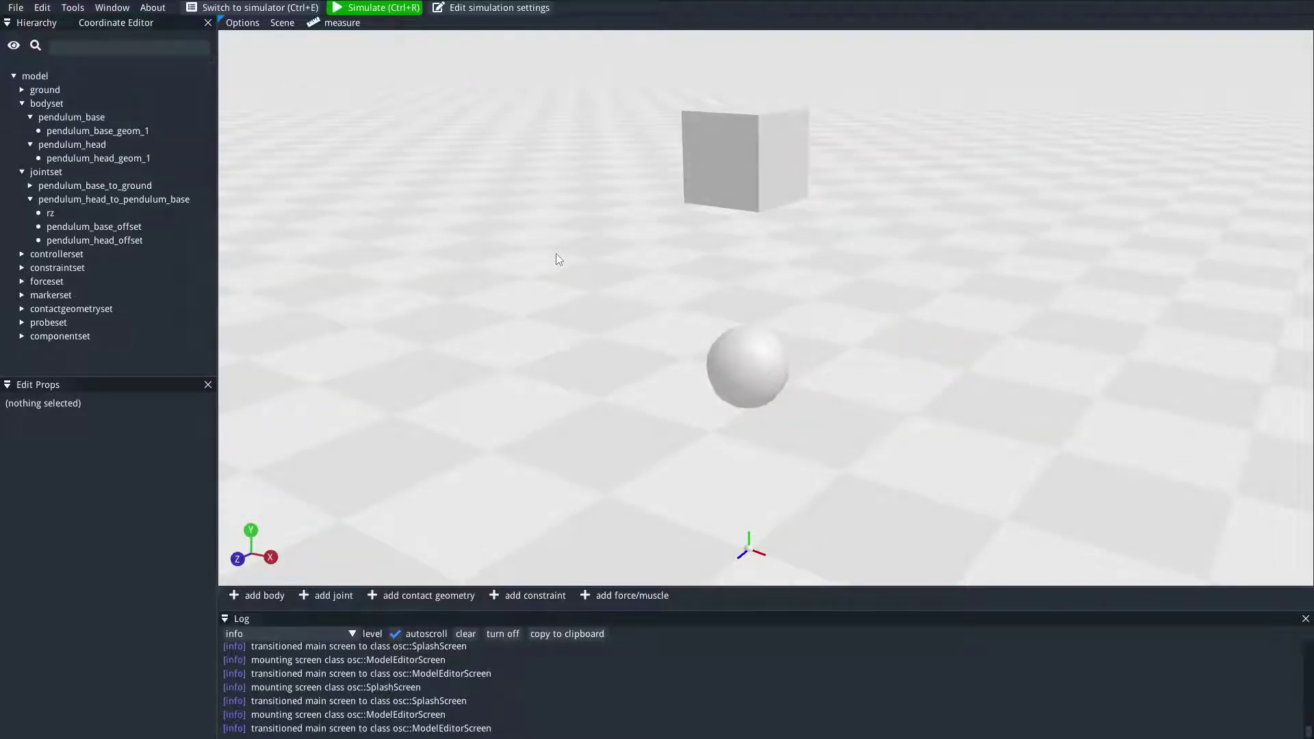
Step: Simulate the resting pendulum, then return to the model editor
{"action": "left_click", "coordinate": [378, 9]}
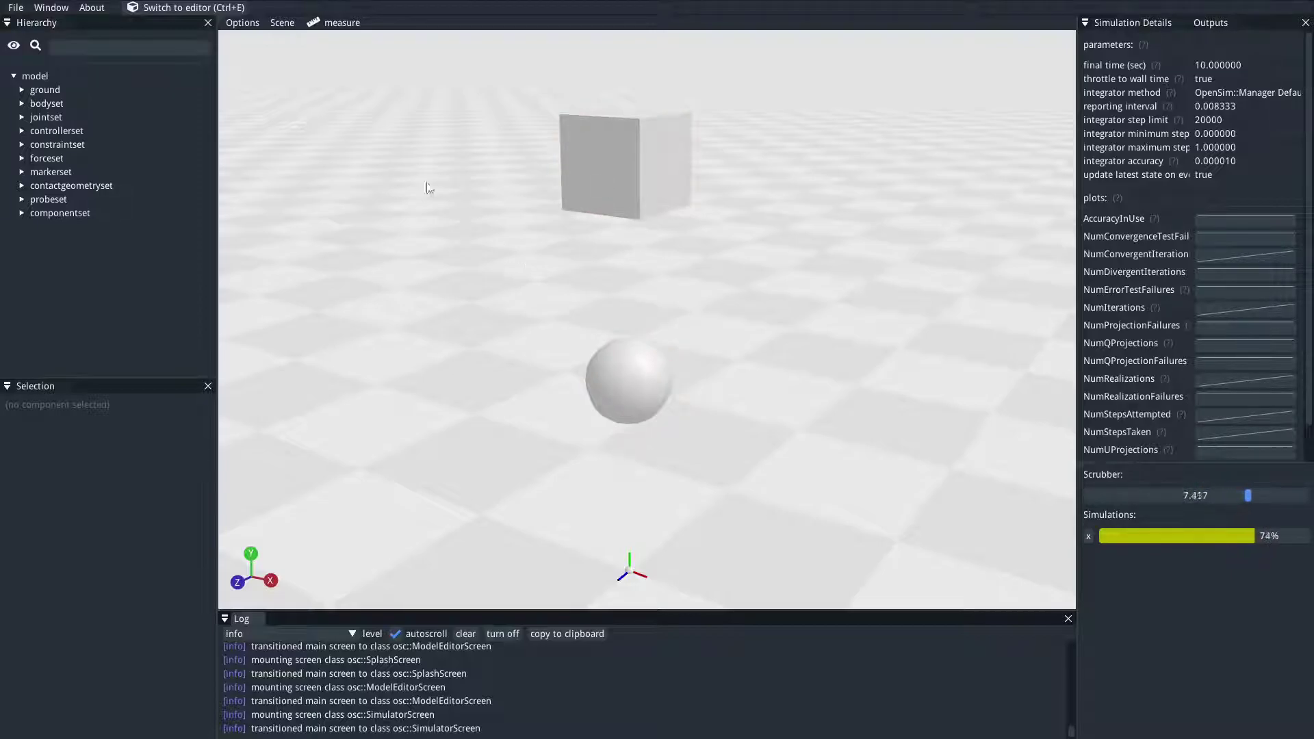
{"action": "left_click", "coordinate": [204, 8]}
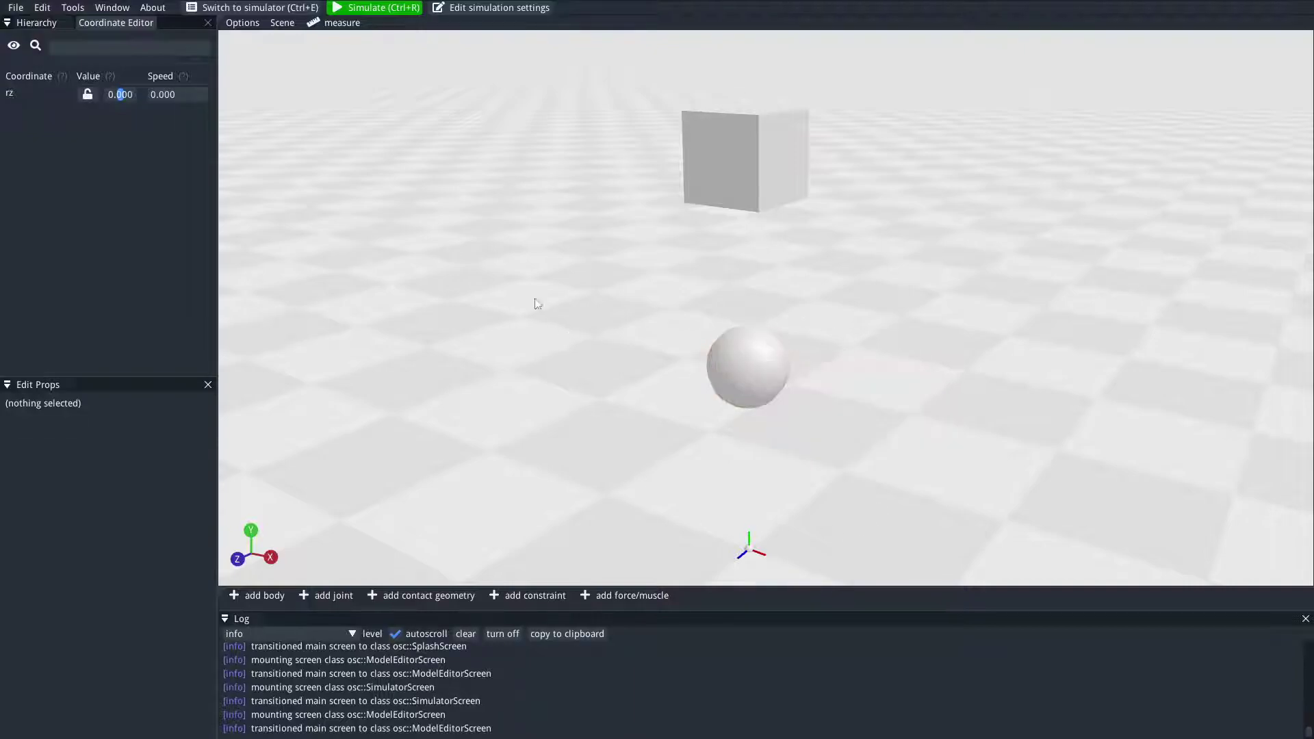
Step: Give the pendulum_head_to_pendulum_base joint's rz coordinate a default_value of 1, swinging the sphere sideways
{"action": "left_click", "coordinate": [39, 25]}
{"action": "left_click", "coordinate": [21, 122]}
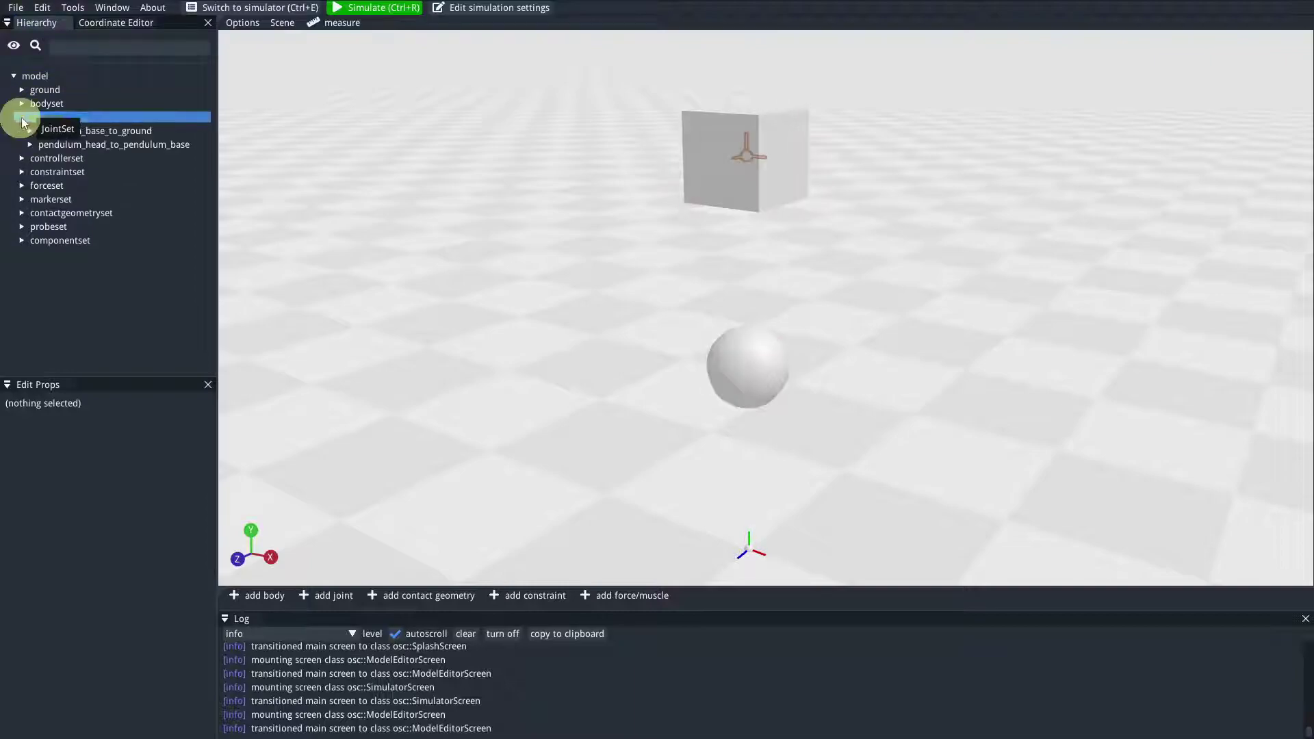
{"action": "left_click", "coordinate": [162, 147]}
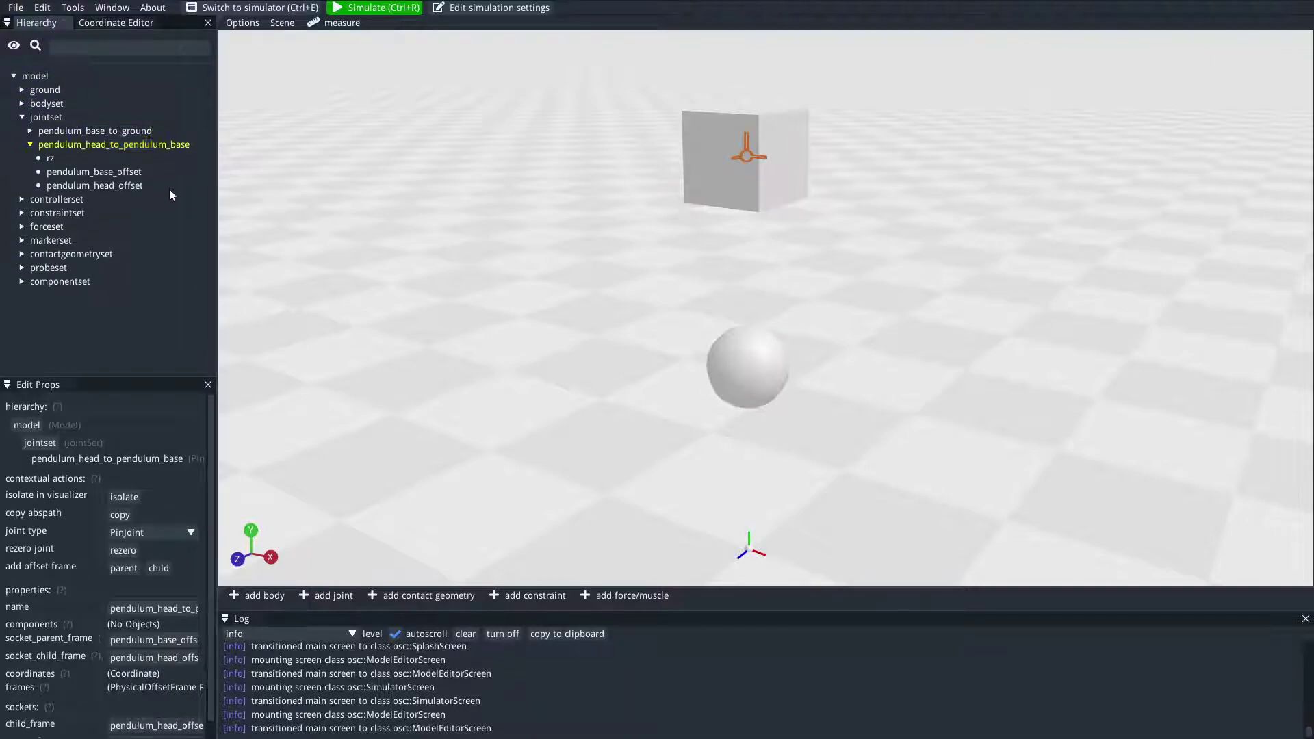
{"action": "left_click", "coordinate": [51, 160]}
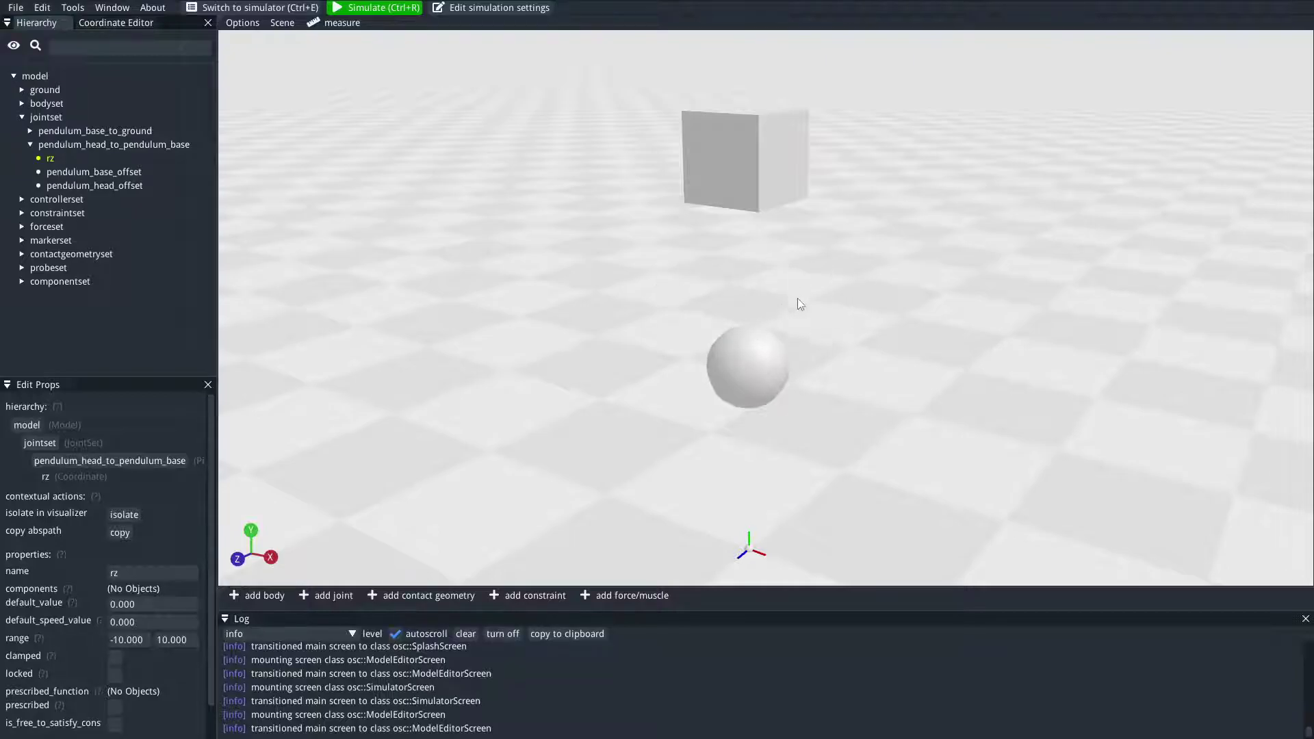
{"action": "left_click", "coordinate": [156, 603]}
{"action": "type", "text": "1"}
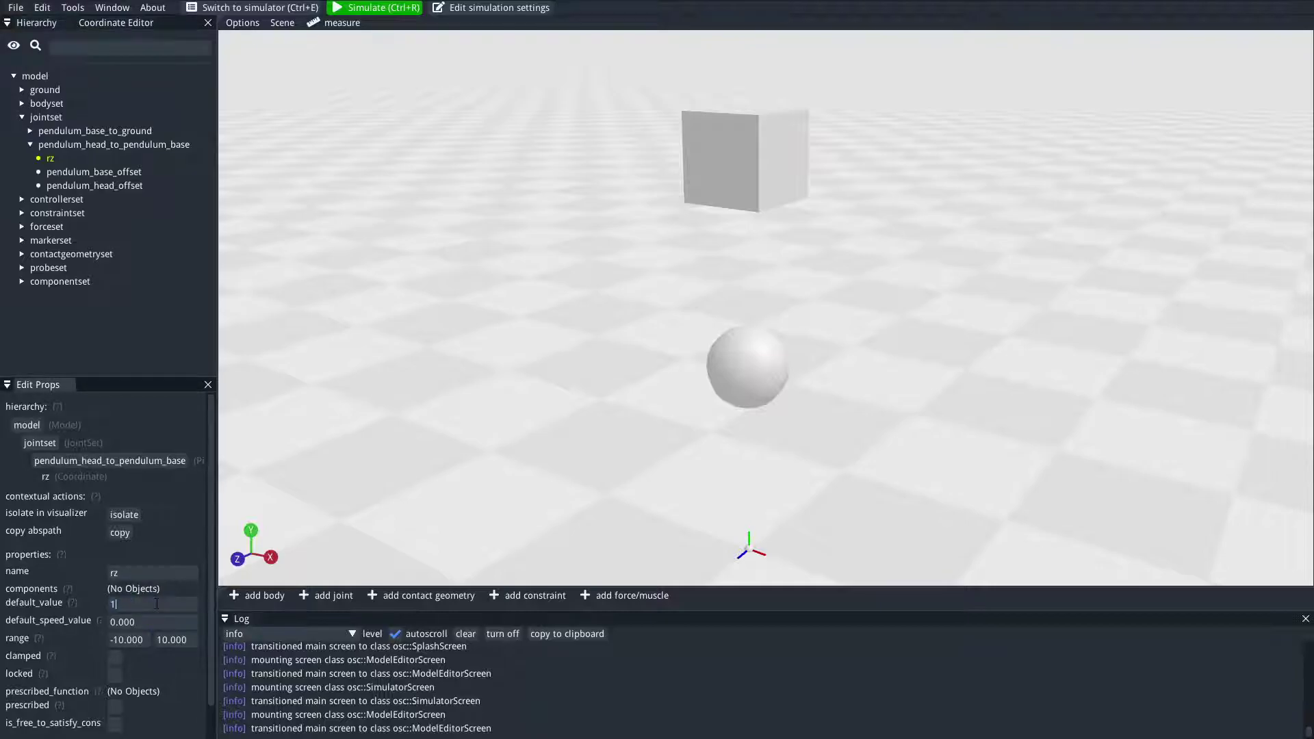
{"action": "key", "text": "Return"}
{"action": "left_click_drag", "start_coordinate": [745, 484], "coordinate": [718, 430]}
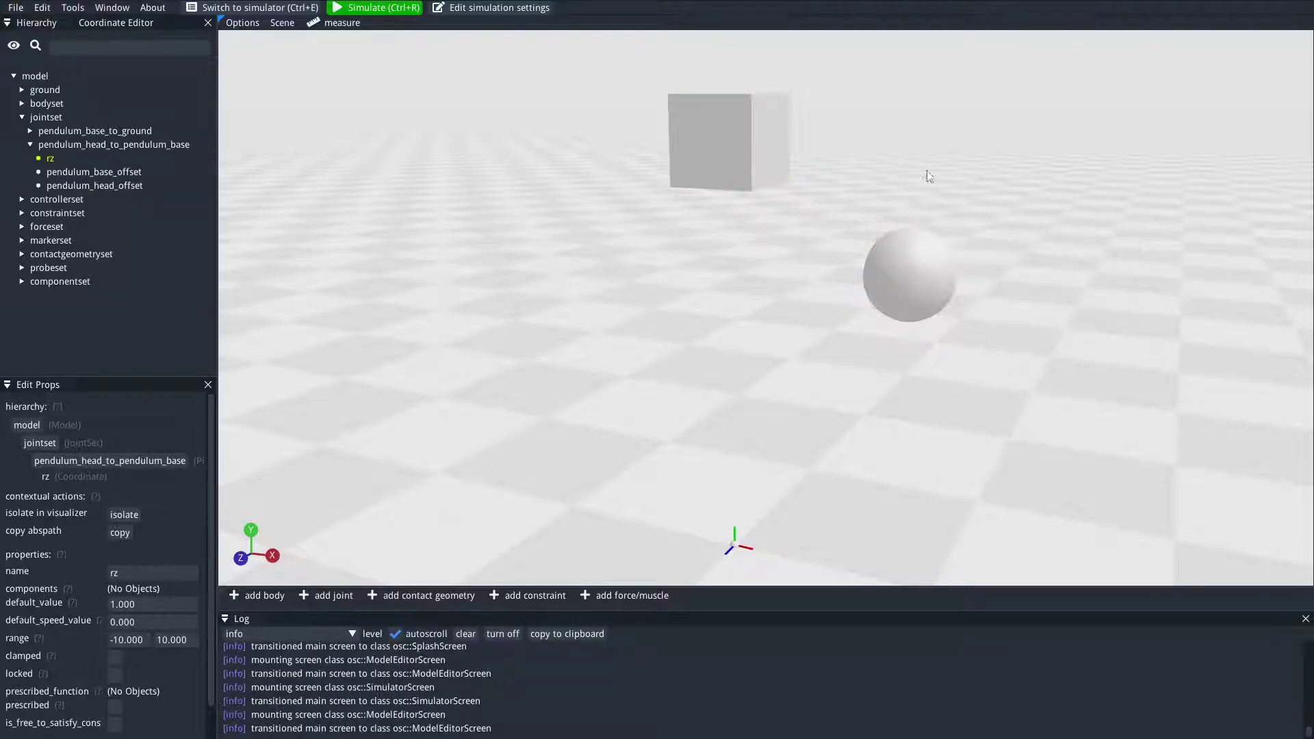
{"action": "left_click_drag", "start_coordinate": [732, 369], "coordinate": [751, 392]}
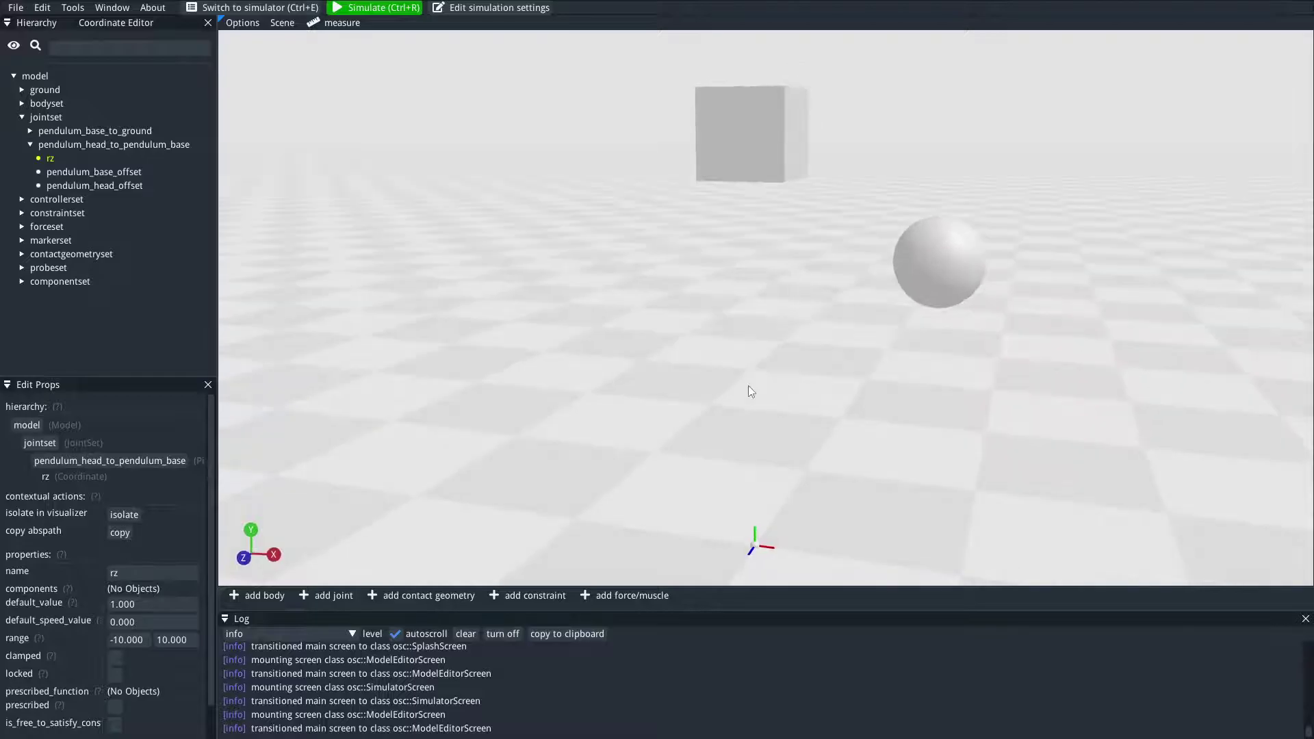
Step: Run the 10-second simulation of the swung-out pendulum to completion
{"action": "left_click", "coordinate": [378, 7]}
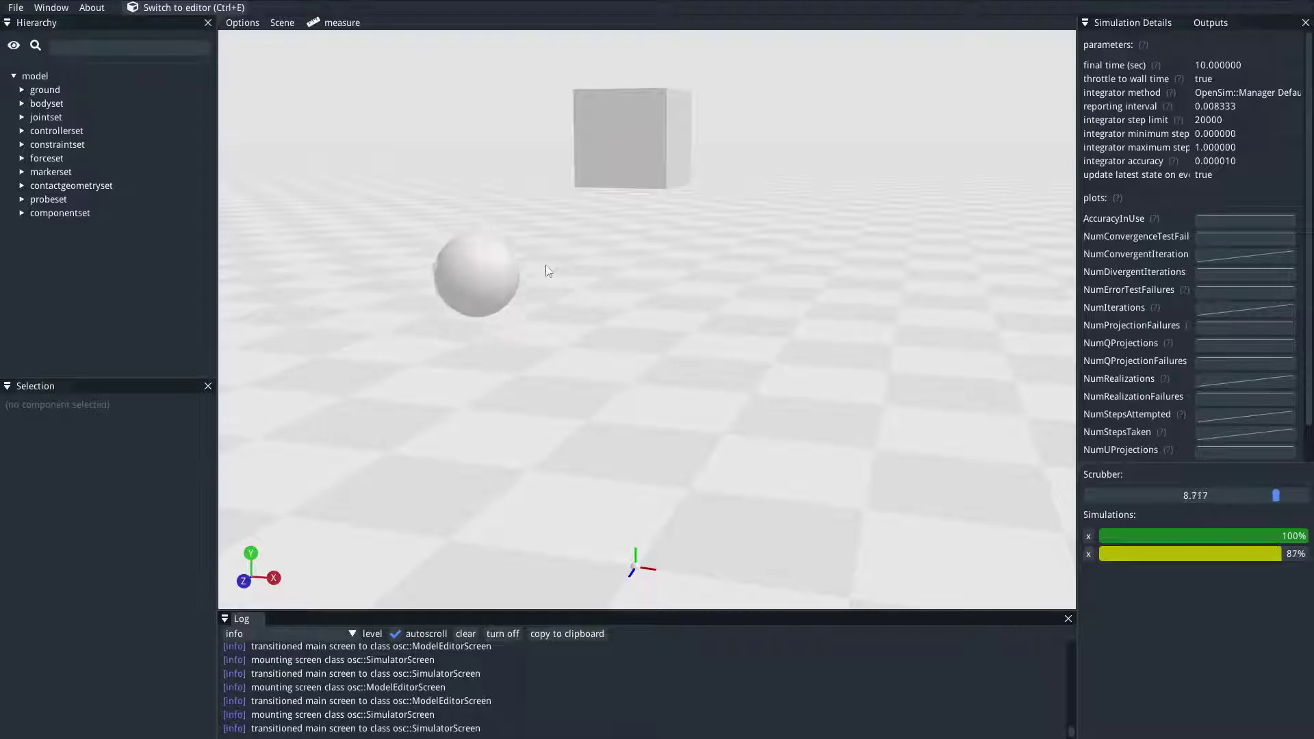
{"action": "left_click_drag", "start_coordinate": [440, 279], "coordinate": [587, 286]}
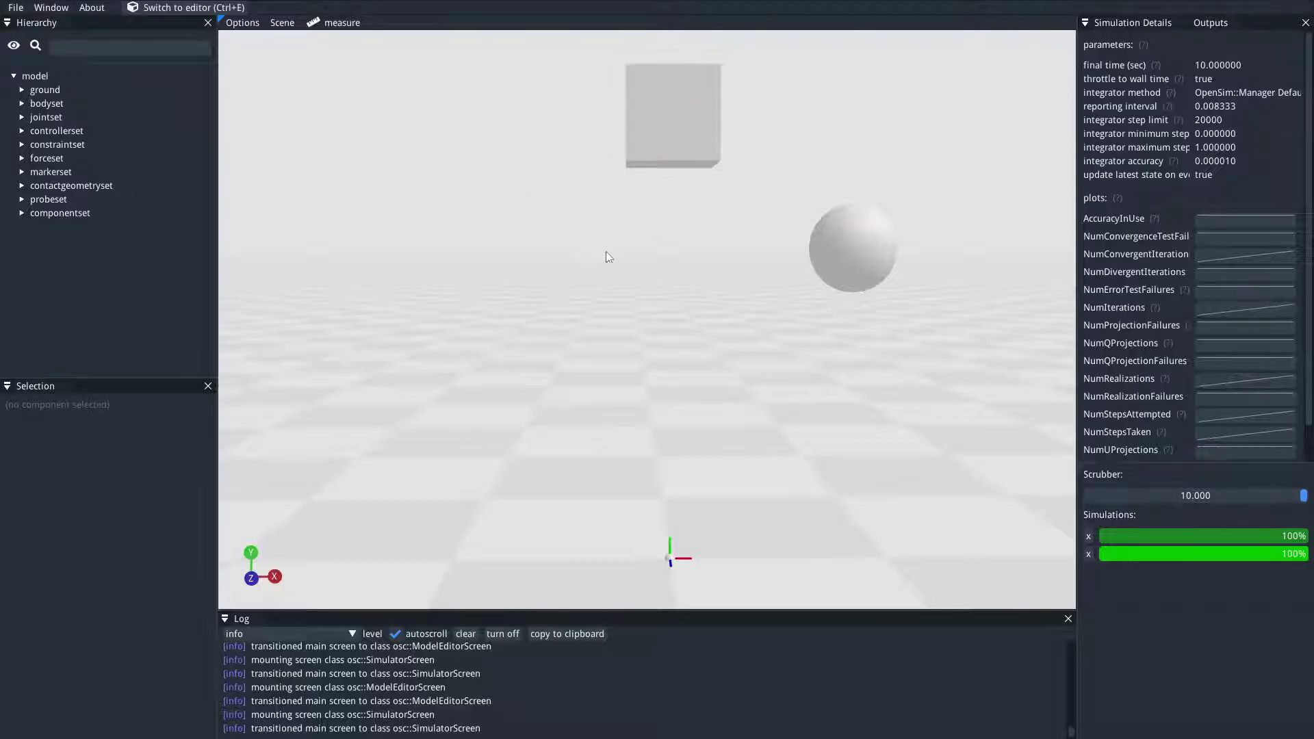
Step: Return to the model editor and pan and orbit the view around the swung pendulum
{"action": "left_click", "coordinate": [225, 8]}
{"action": "left_click_drag", "start_coordinate": [790, 334], "coordinate": [743, 329]}
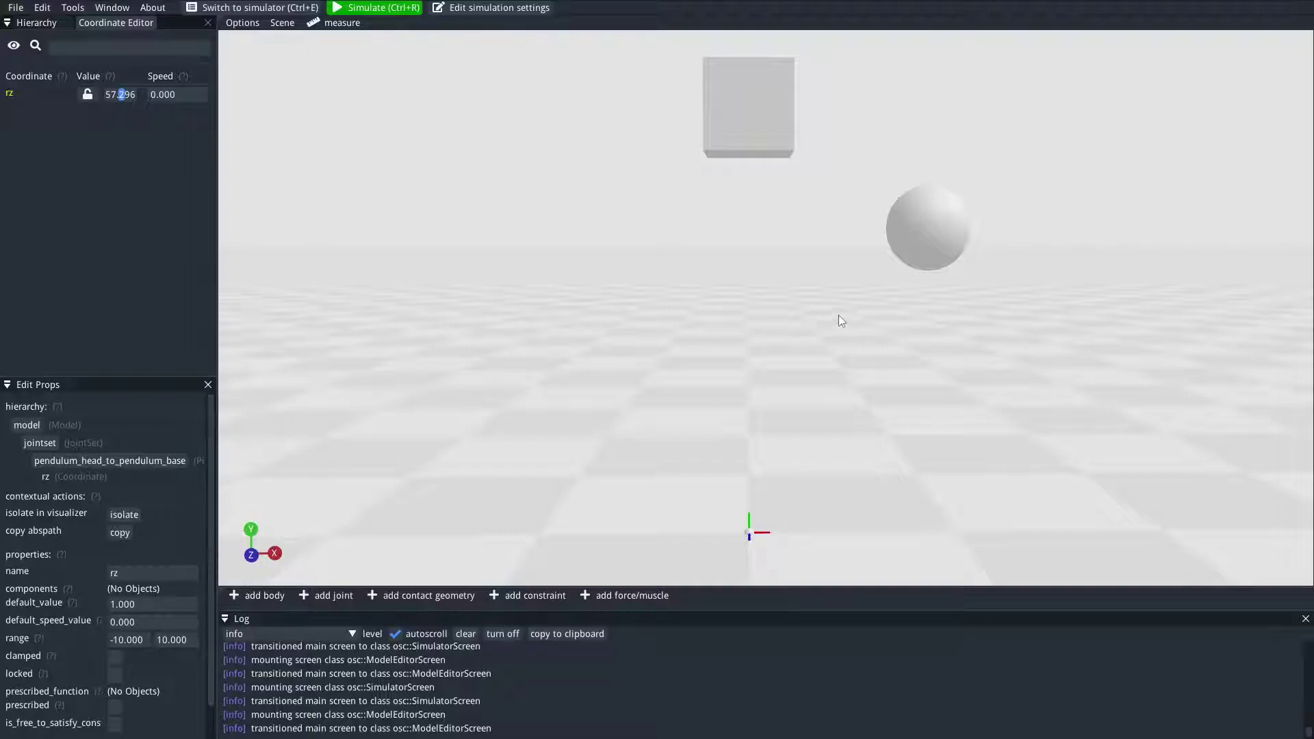
{"action": "left_click_drag", "start_coordinate": [800, 288], "coordinate": [742, 322]}
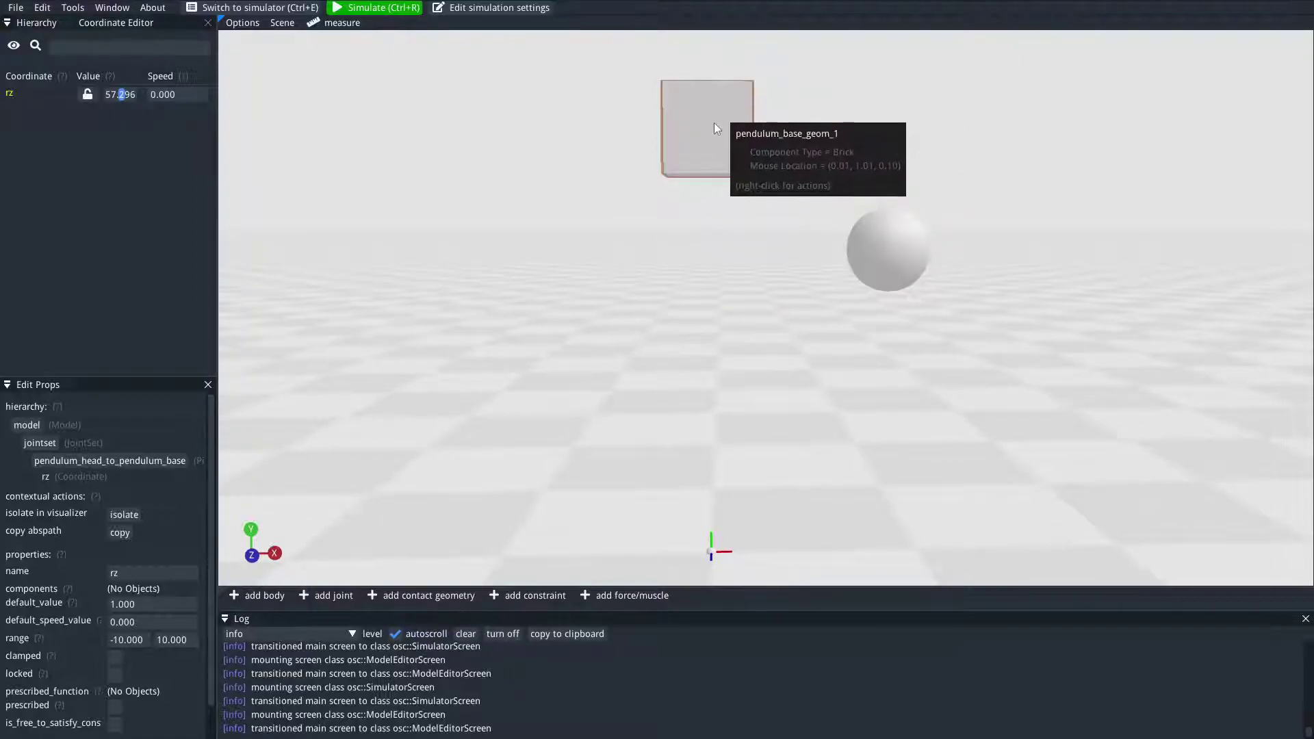
{"action": "left_click_drag", "start_coordinate": [778, 124], "coordinate": [862, 106]}
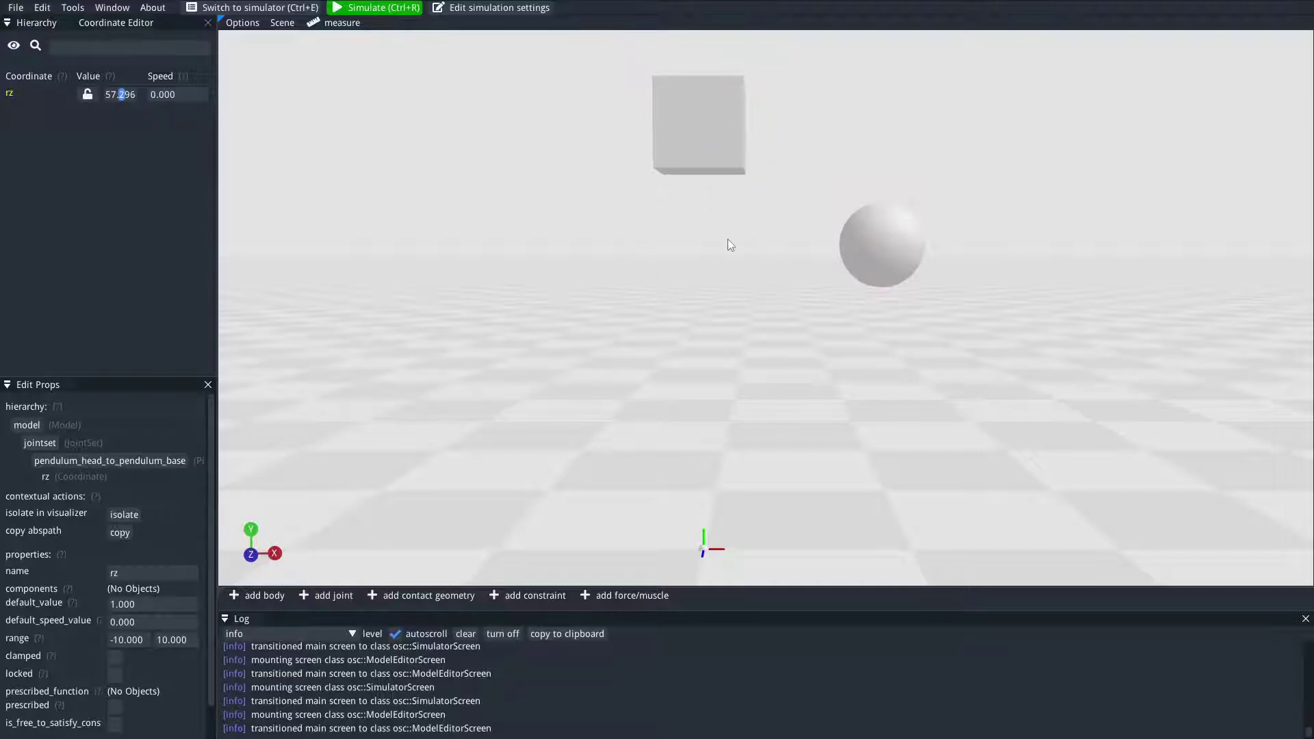
Step: Set the pendulum_base box's half_lengths to 0.2, 0.01 and 0.2, making a thin plate
{"action": "left_click", "coordinate": [707, 117]}
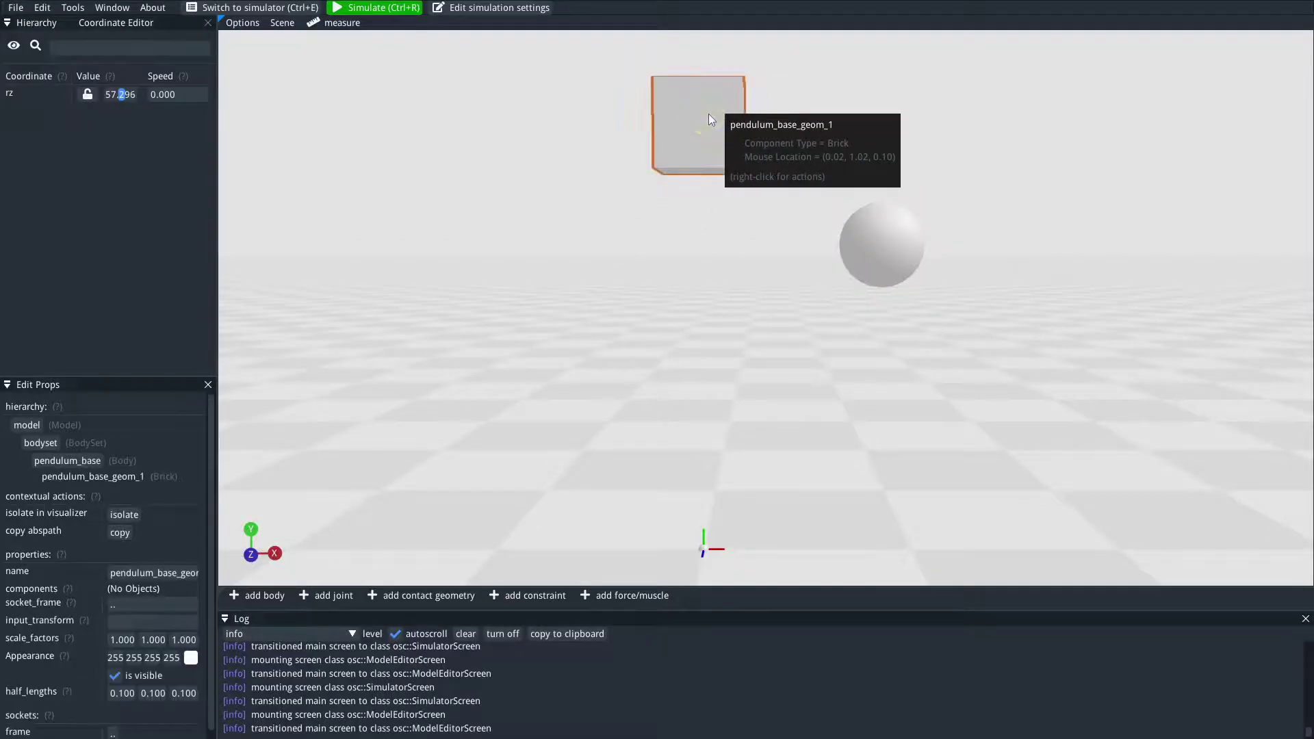
{"action": "left_click", "coordinate": [124, 693]}
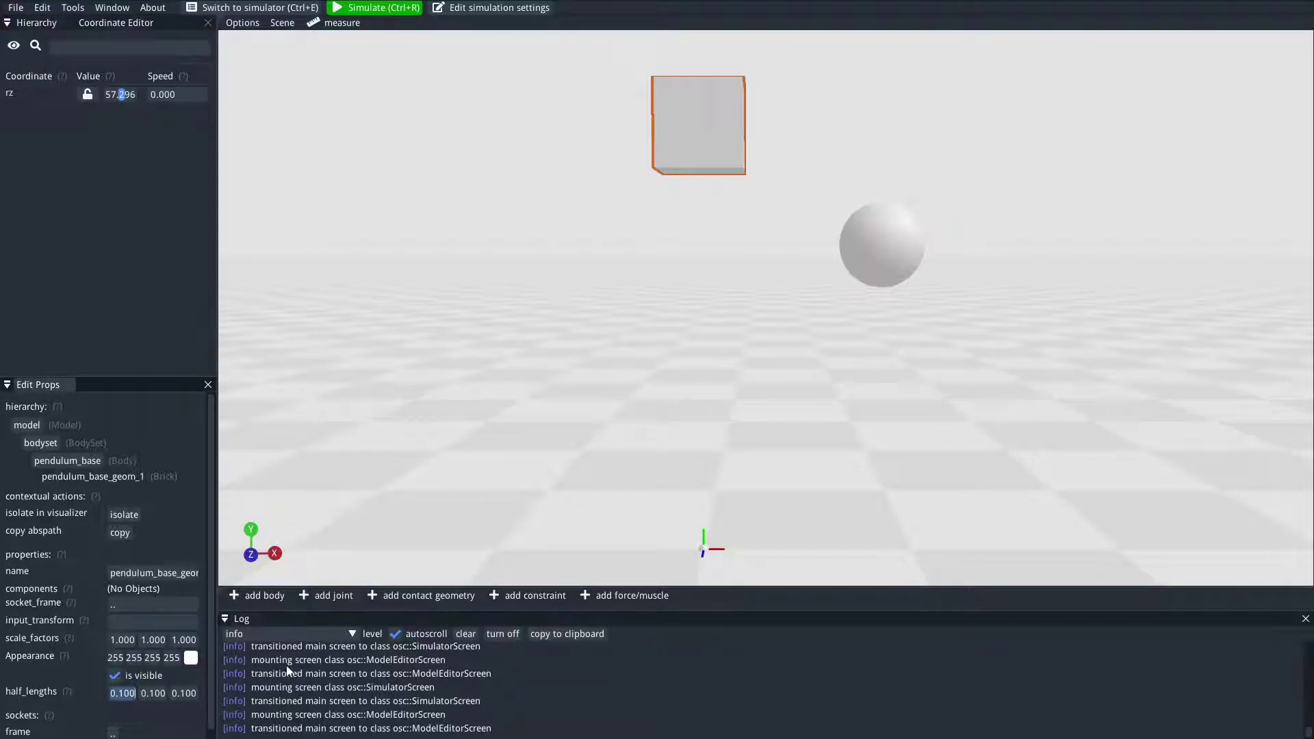
{"action": "left_click", "coordinate": [684, 111]}
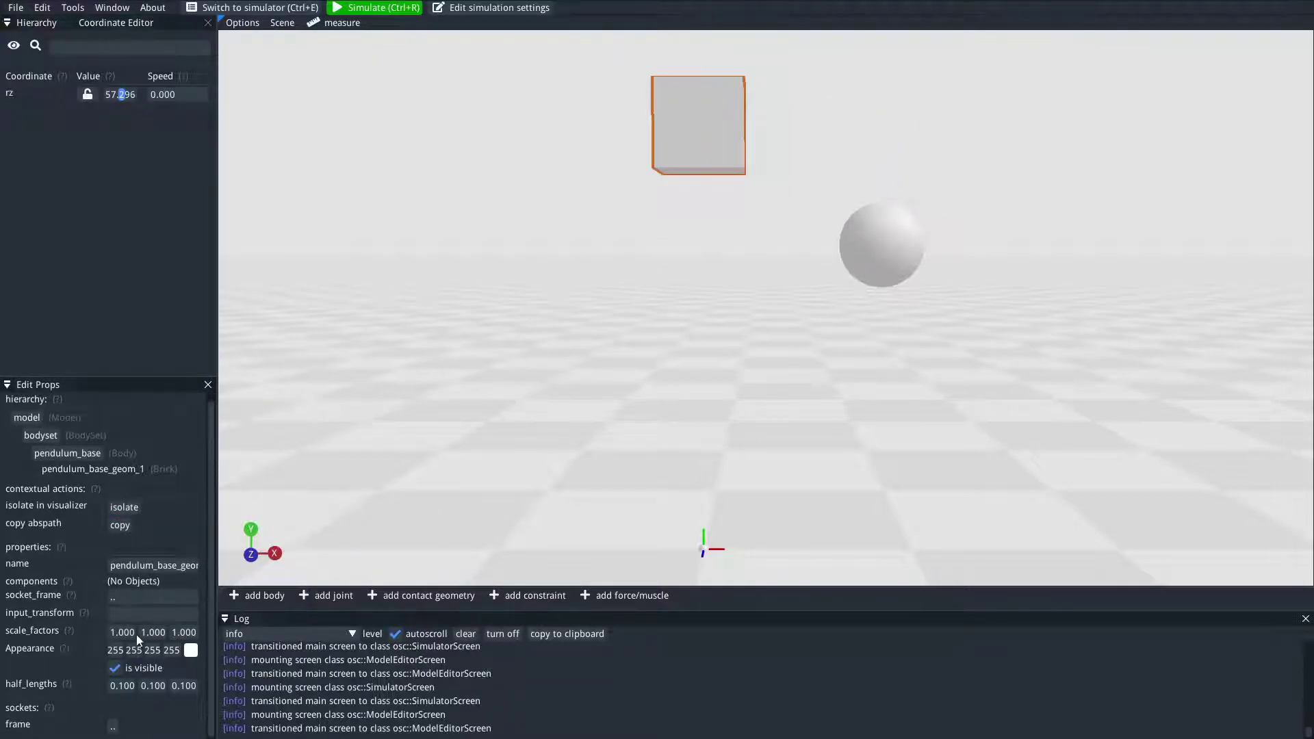
{"action": "left_click", "coordinate": [117, 687]}
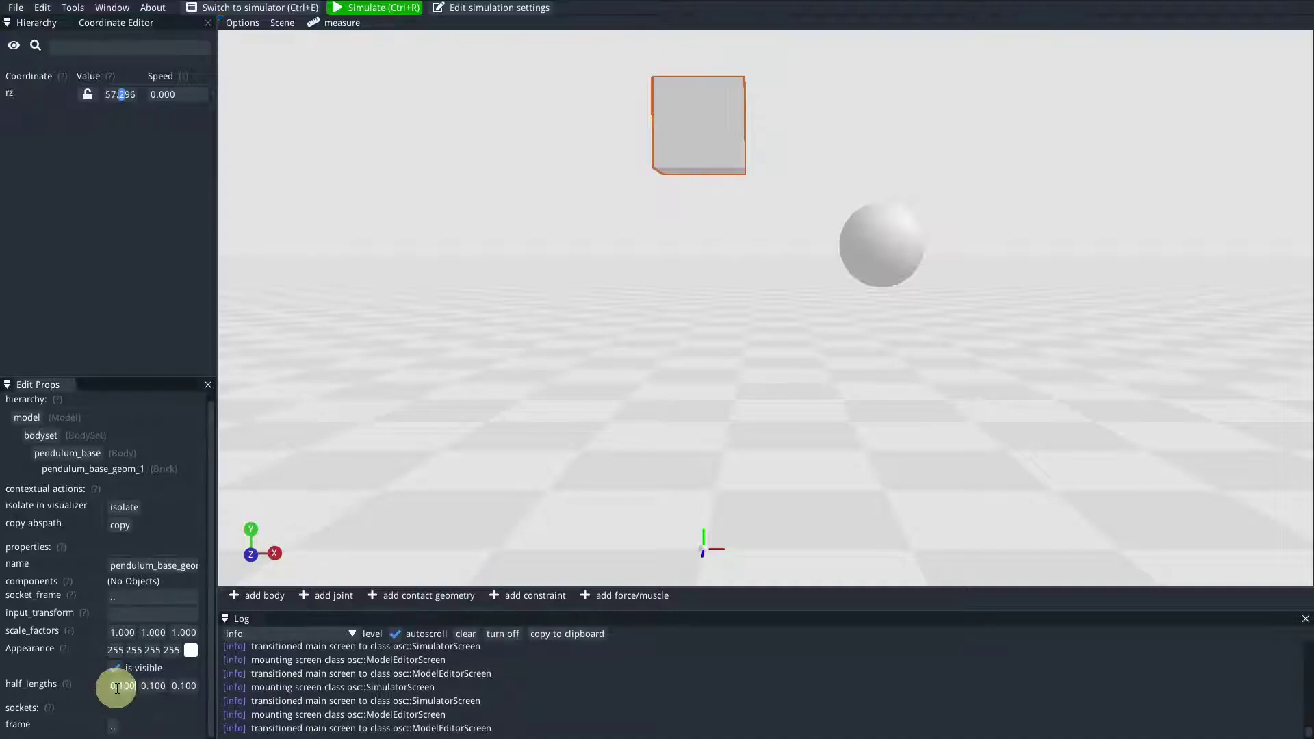
{"action": "type", "text": "0.2"}
{"action": "key", "text": "Return"}
{"action": "left_click", "coordinate": [153, 685]}
{"action": "type", "text": "0."}
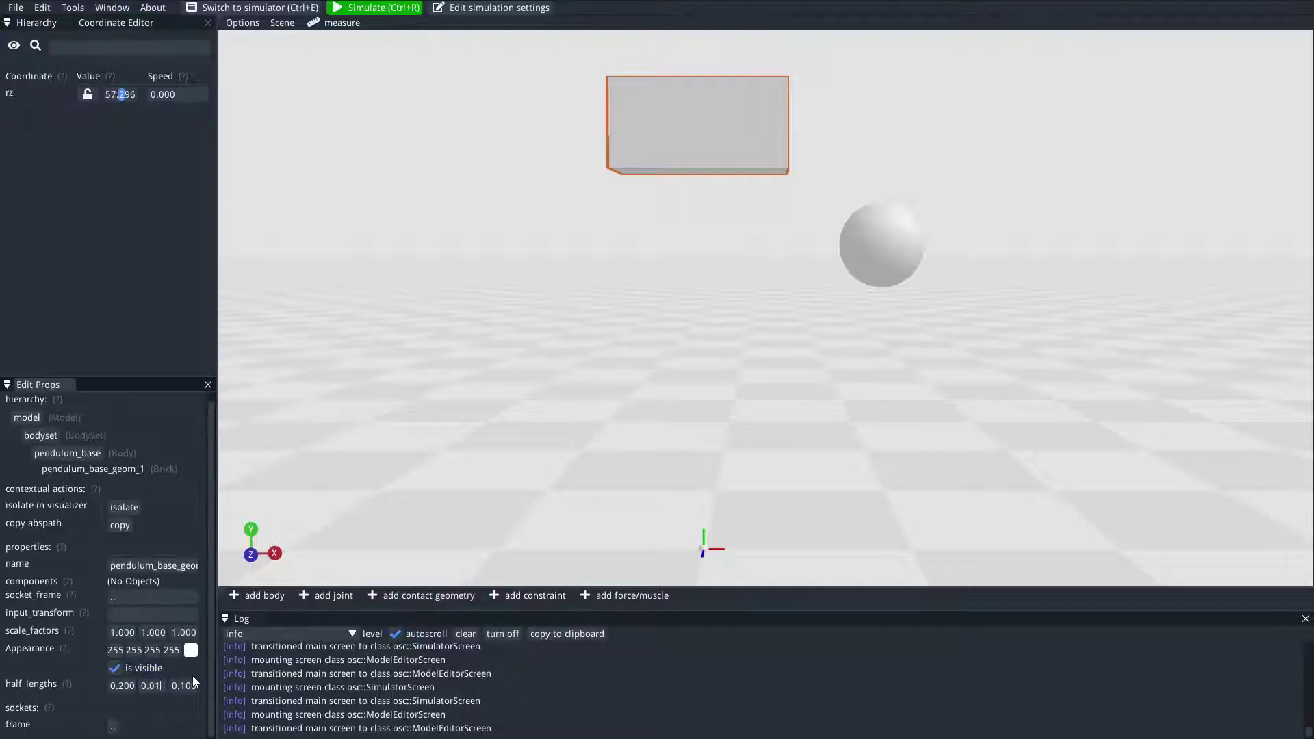
{"action": "type", "text": "01"}
{"action": "key", "text": "Return"}
{"action": "left_click", "coordinate": [189, 684]}
{"action": "type", "text": "0.2"}
{"action": "key", "text": "Return"}
{"action": "mouse_move", "coordinate": [749, 287]}
{"action": "left_mouse_down"}
{"action": "mouse_move", "coordinate": [745, 340]}
{"action": "mouse_move", "coordinate": [732, 343]}
{"action": "mouse_move", "coordinate": [747, 309]}
{"action": "mouse_move", "coordinate": [671, 317]}
{"action": "mouse_move", "coordinate": [737, 302]}
{"action": "left_mouse_up"}
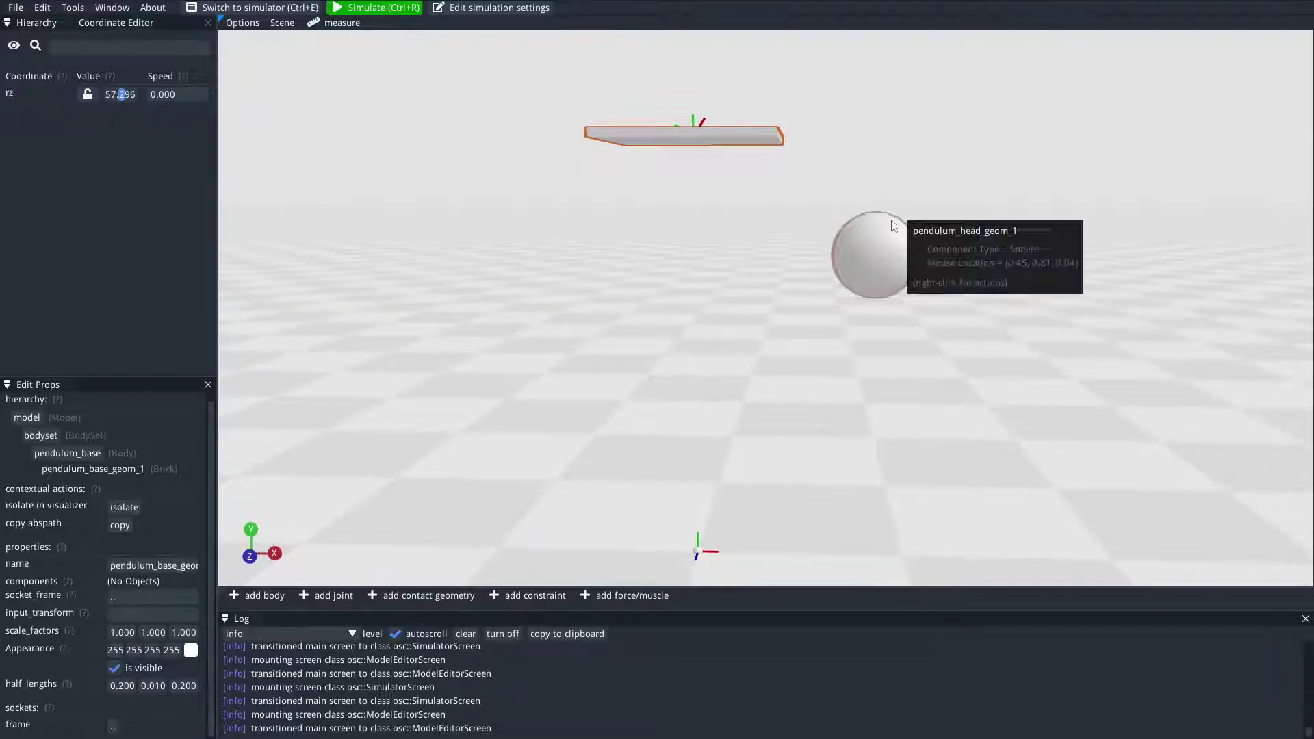
{"action": "left_click", "coordinate": [880, 243]}
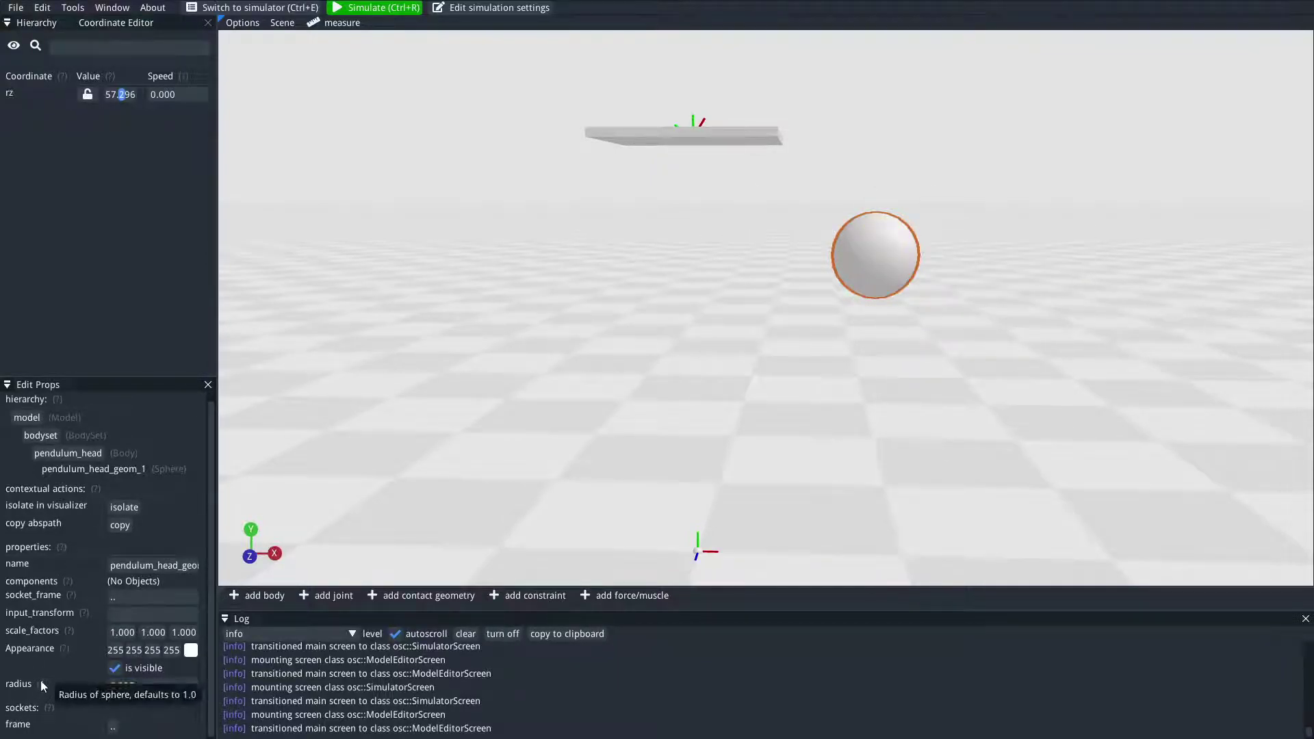
Step: Change the pendulum_head sphere's radius from 0.100 to 0.050
{"action": "left_click", "coordinate": [137, 684]}
{"action": "key", "text": "BackSpace"}
{"action": "key", "text": "BackSpace"}
{"action": "key", "text": "BackSpace"}
{"action": "key", "text": "BackSpace"}
{"action": "key", "text": "BackSpace"}
{"action": "type", "text": "0.0"}
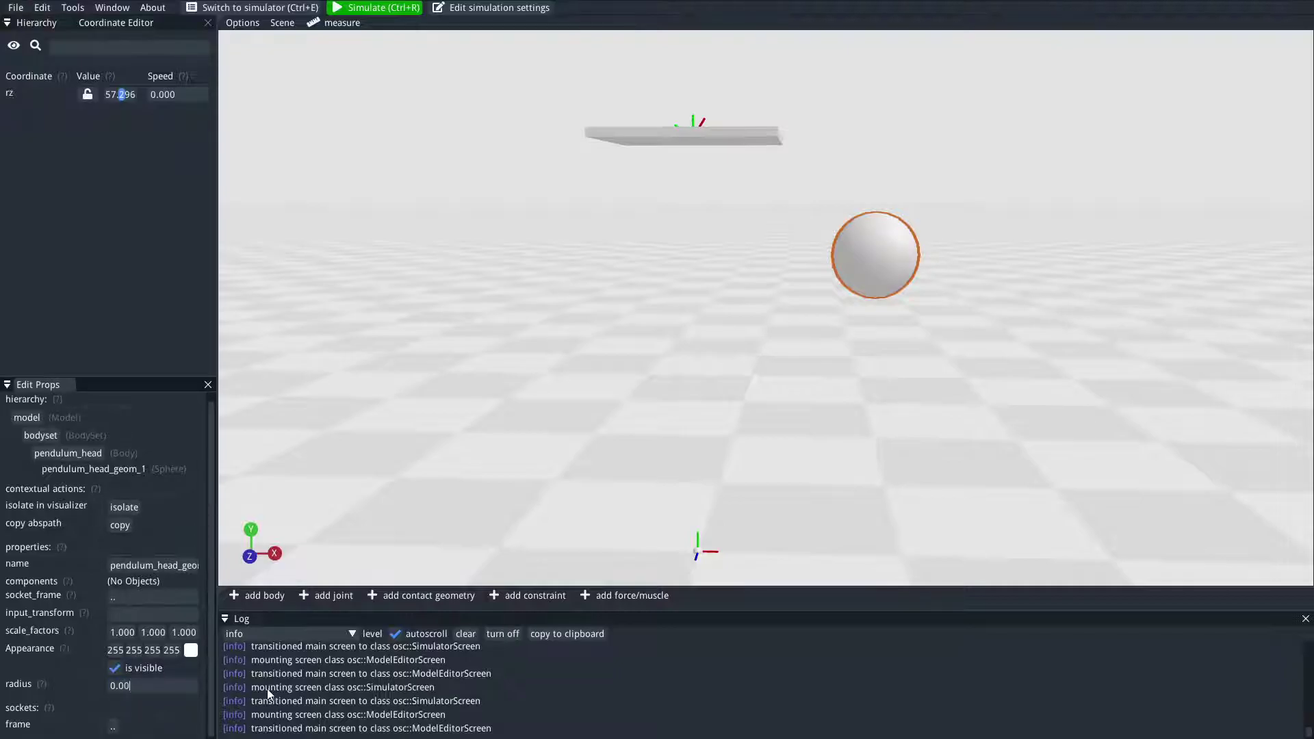
{"action": "type", "text": "50"}
{"action": "left_click", "coordinate": [695, 373]}
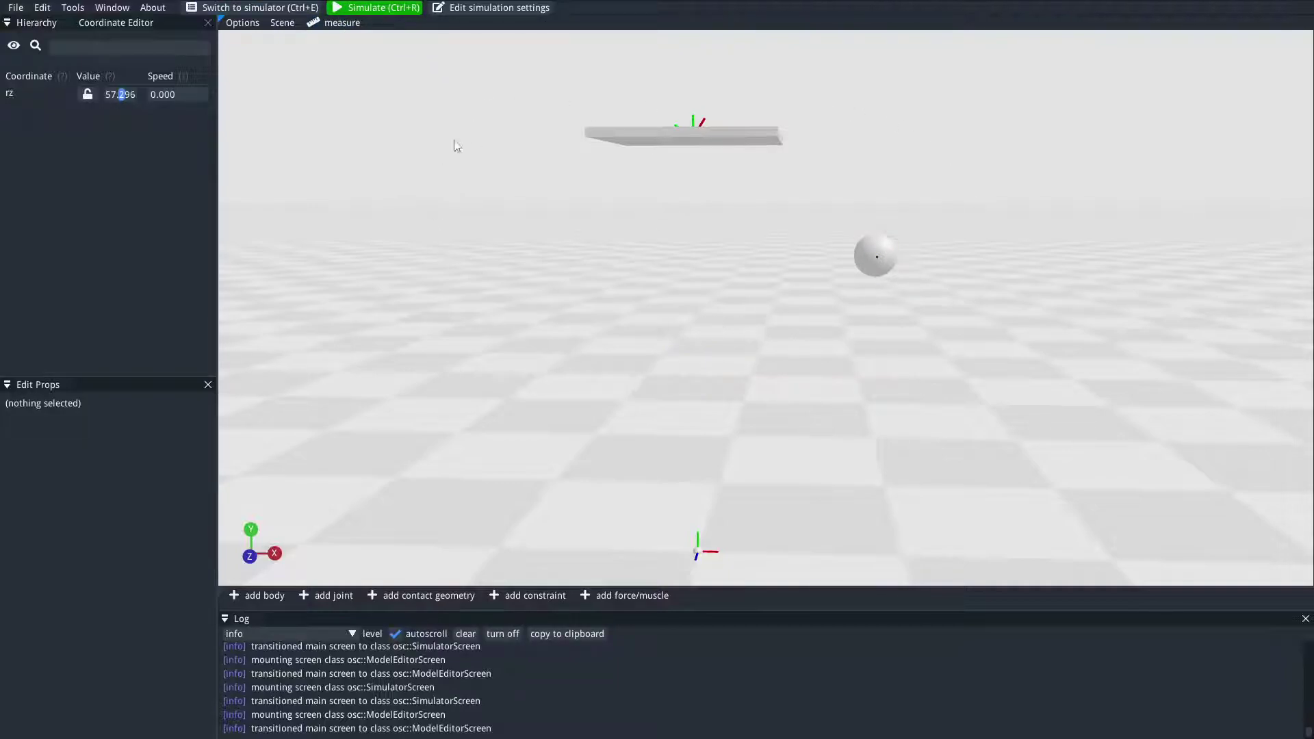
{"action": "left_click_drag", "start_coordinate": [780, 305], "coordinate": [799, 304]}
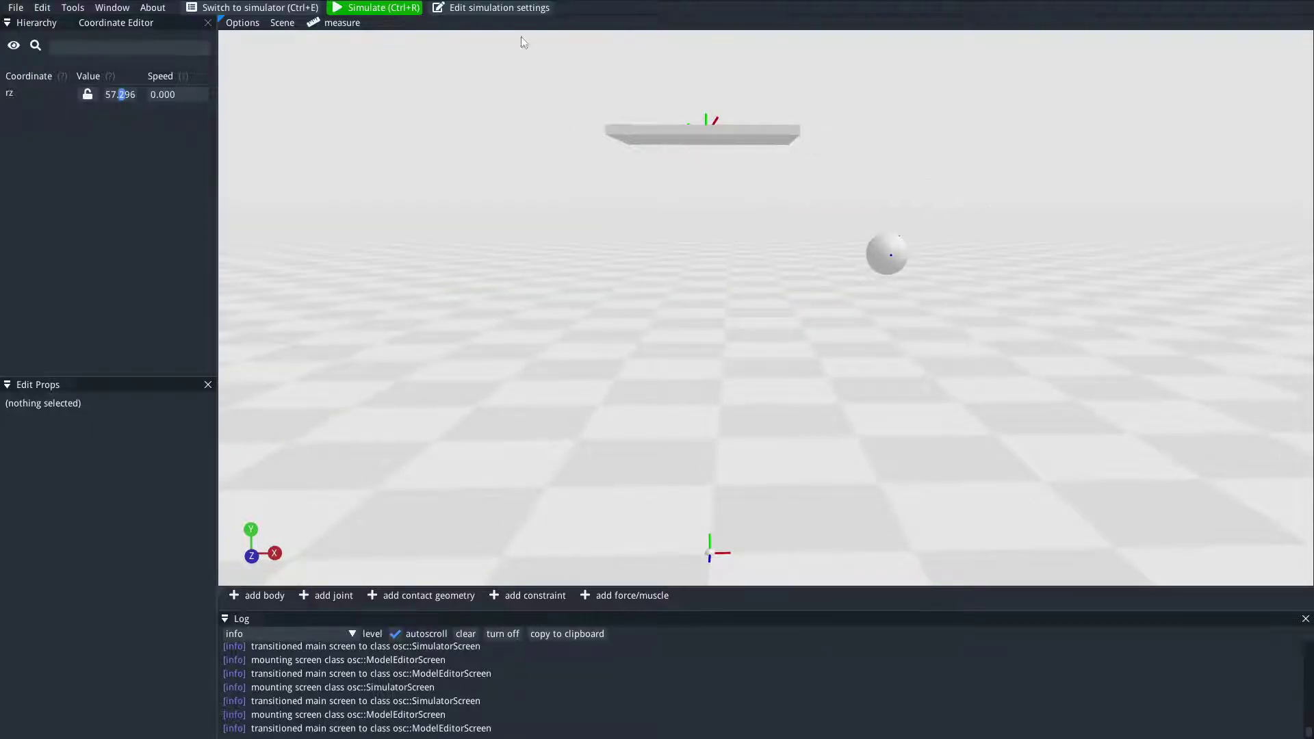
{"action": "left_click", "coordinate": [376, 8]}
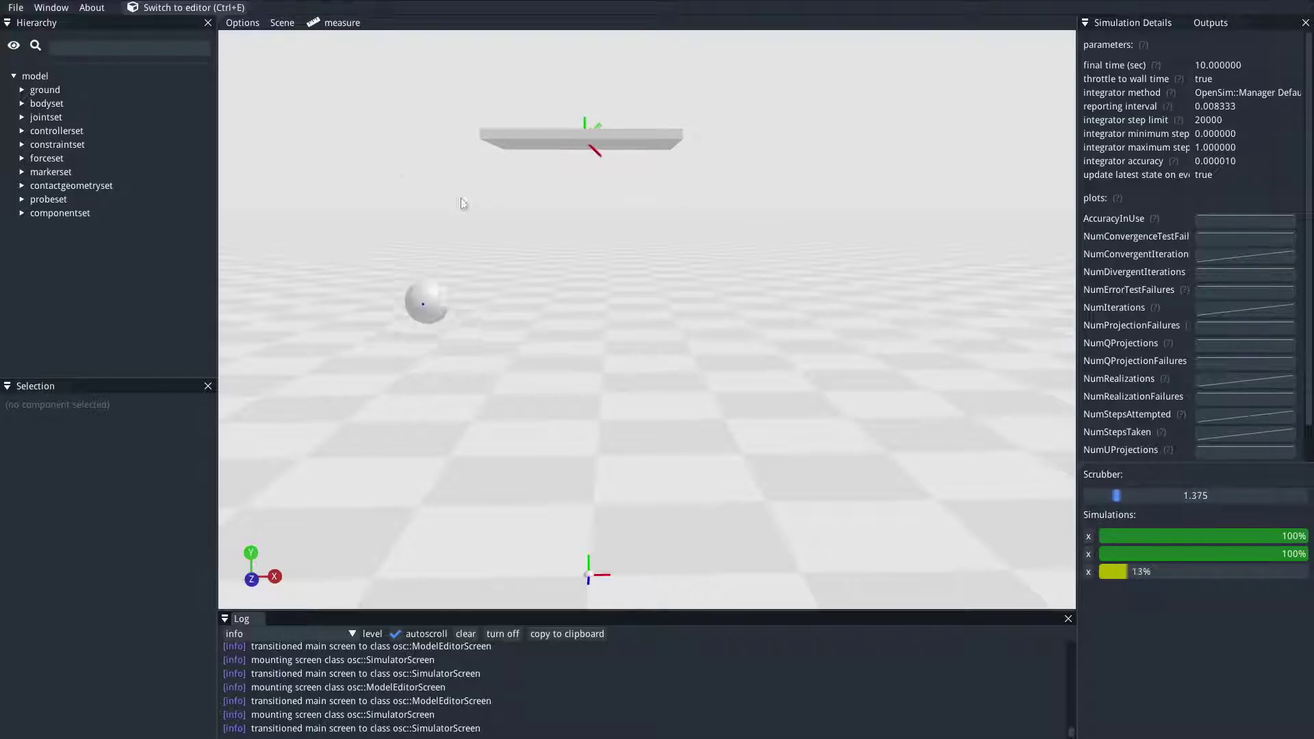
{"action": "left_click", "coordinate": [203, 8]}
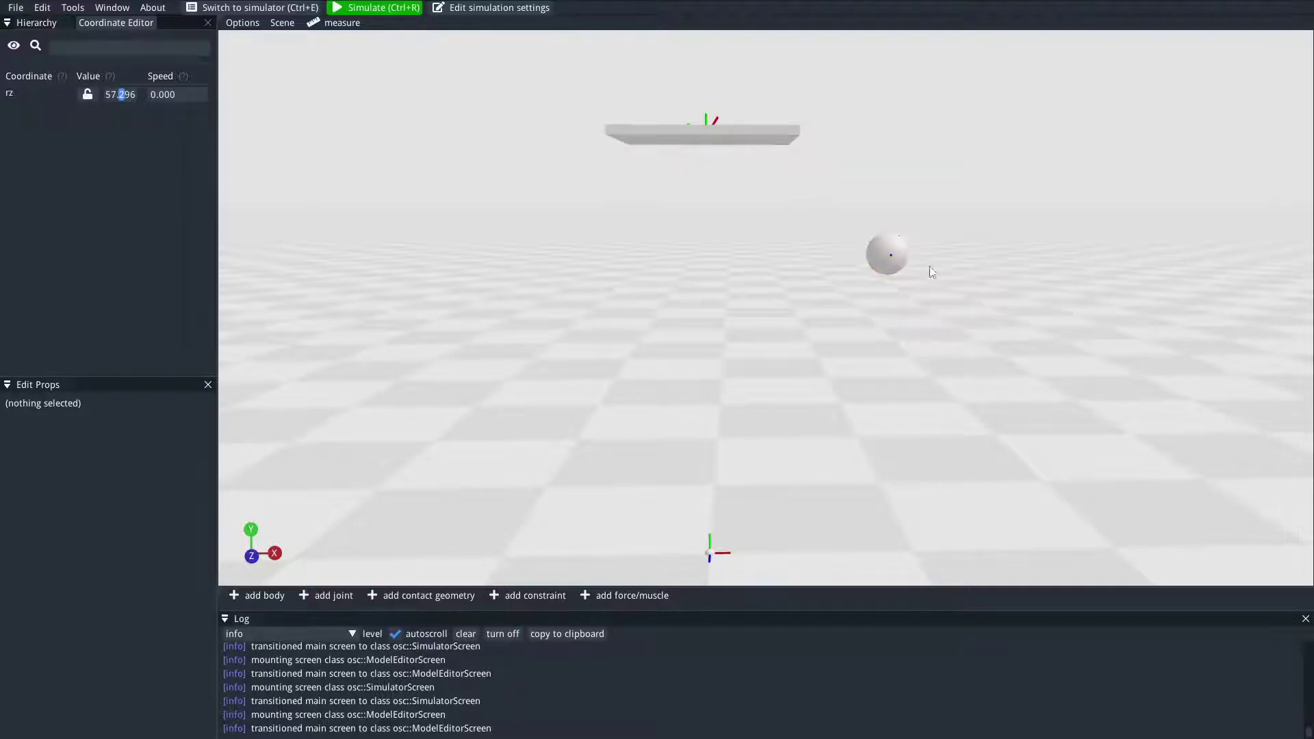
{"action": "left_click_drag", "start_coordinate": [765, 267], "coordinate": [764, 269]}
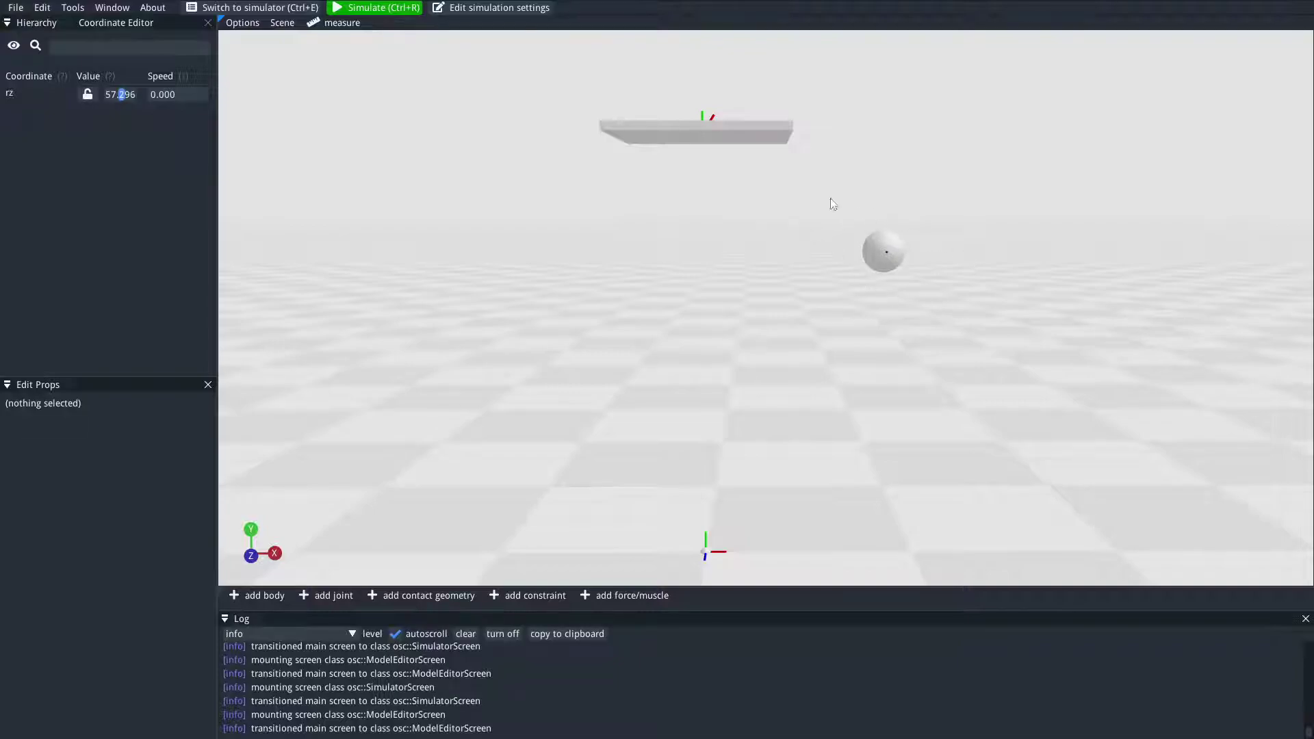
Step: Add pendulum_head_offsetframe to the pendulum_head body and locate it in the Hierarchy
{"action": "left_click", "coordinate": [886, 251]}
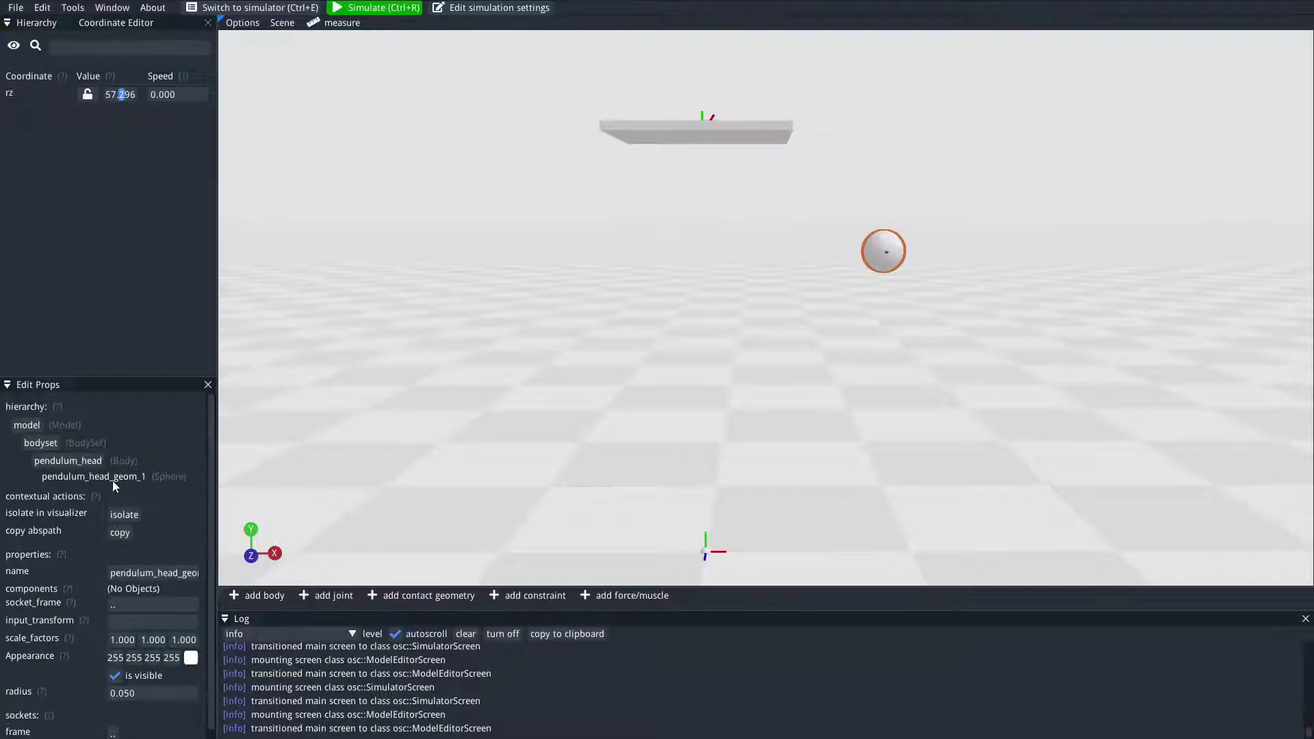
{"action": "left_click", "coordinate": [97, 465]}
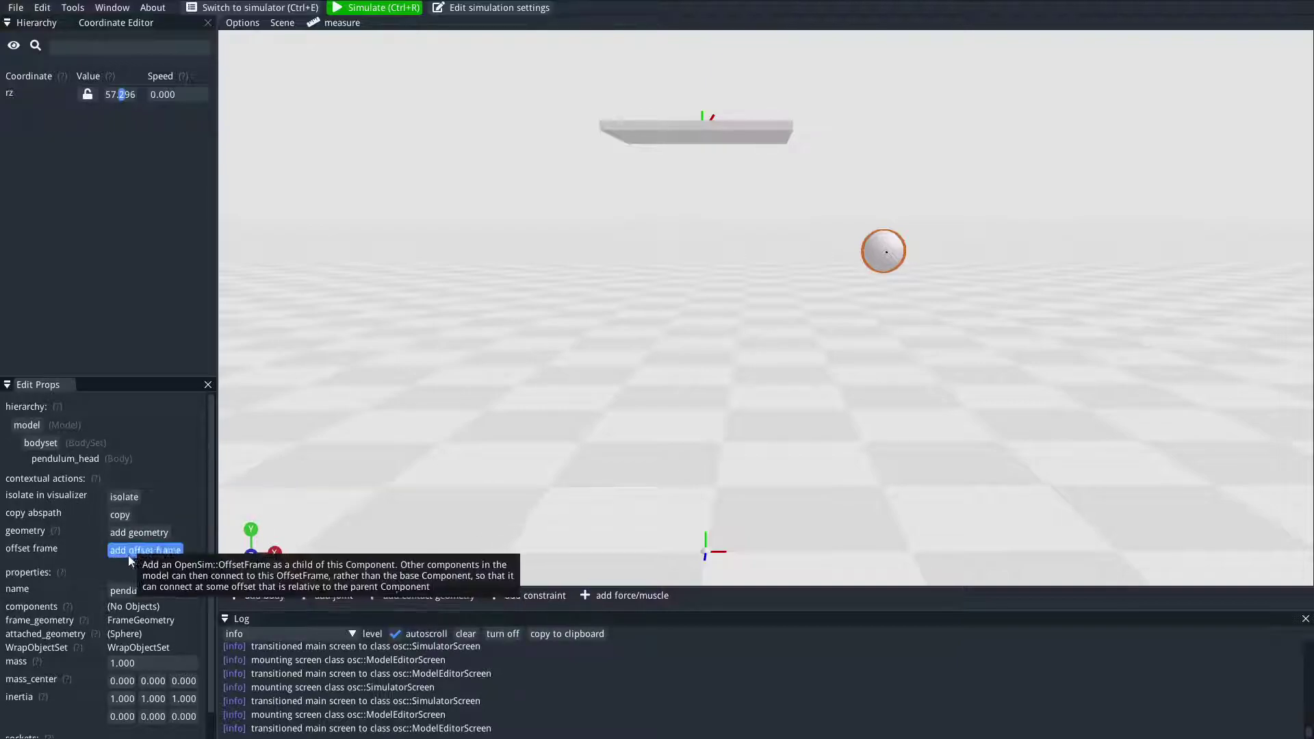
{"action": "left_click", "coordinate": [153, 553]}
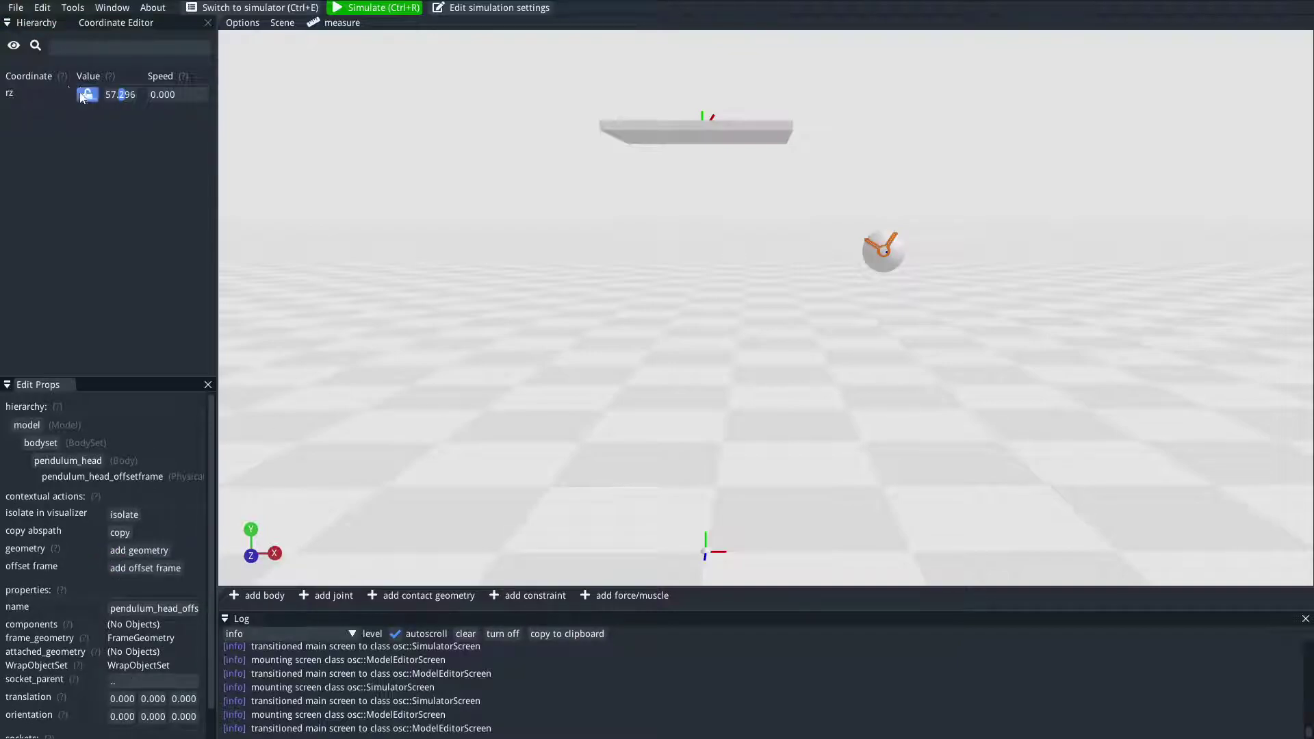
{"action": "left_click", "coordinate": [36, 23]}
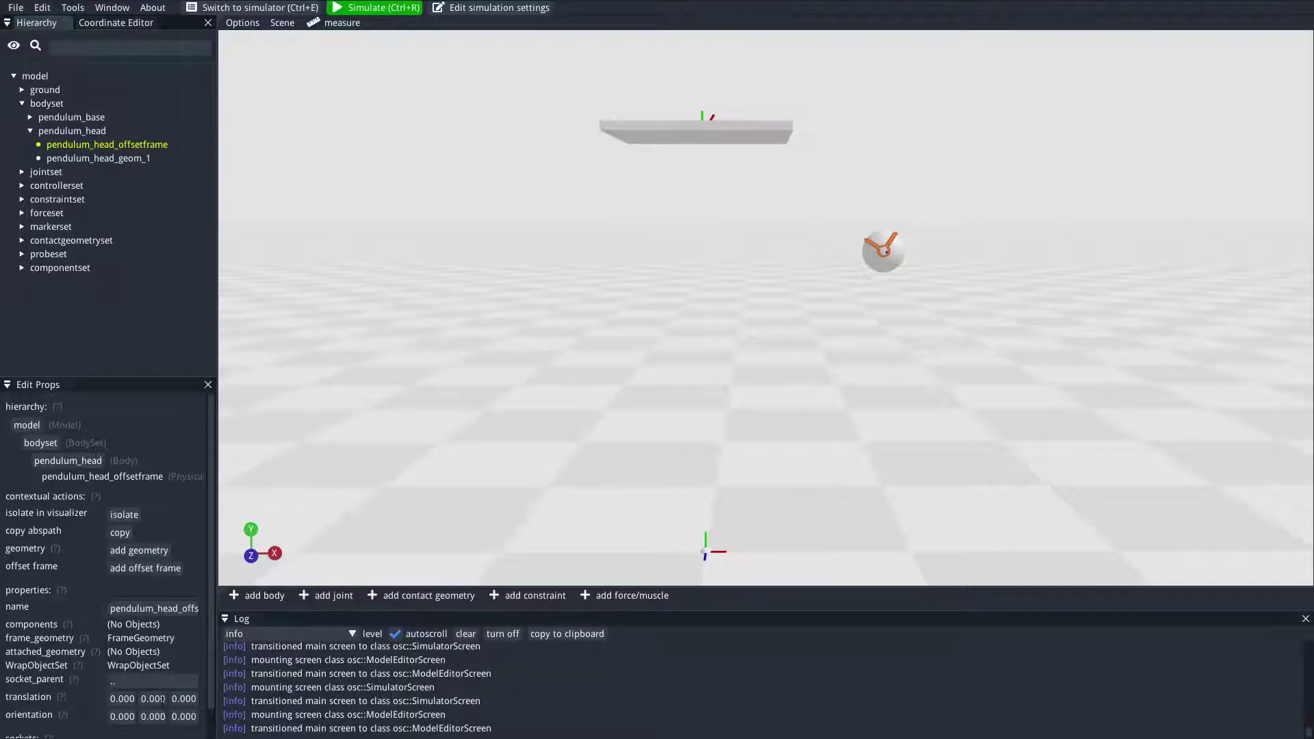
{"action": "scroll", "coordinate": [157, 687], "scroll_direction": "down", "scroll_amount": 1}
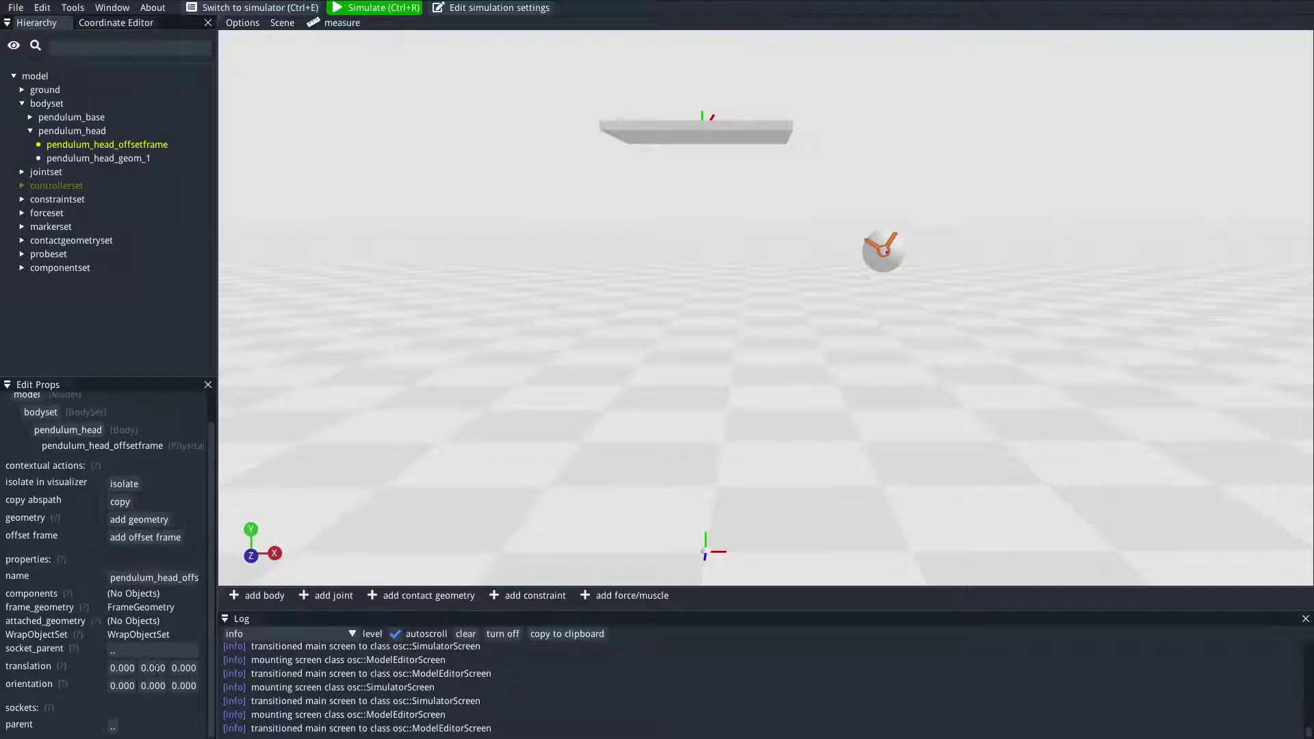
Step: Set pendulum_head_offsetframe's Y translation to 0.25
{"action": "left_click", "coordinate": [154, 669]}
{"action": "type", "text": "0.25"}
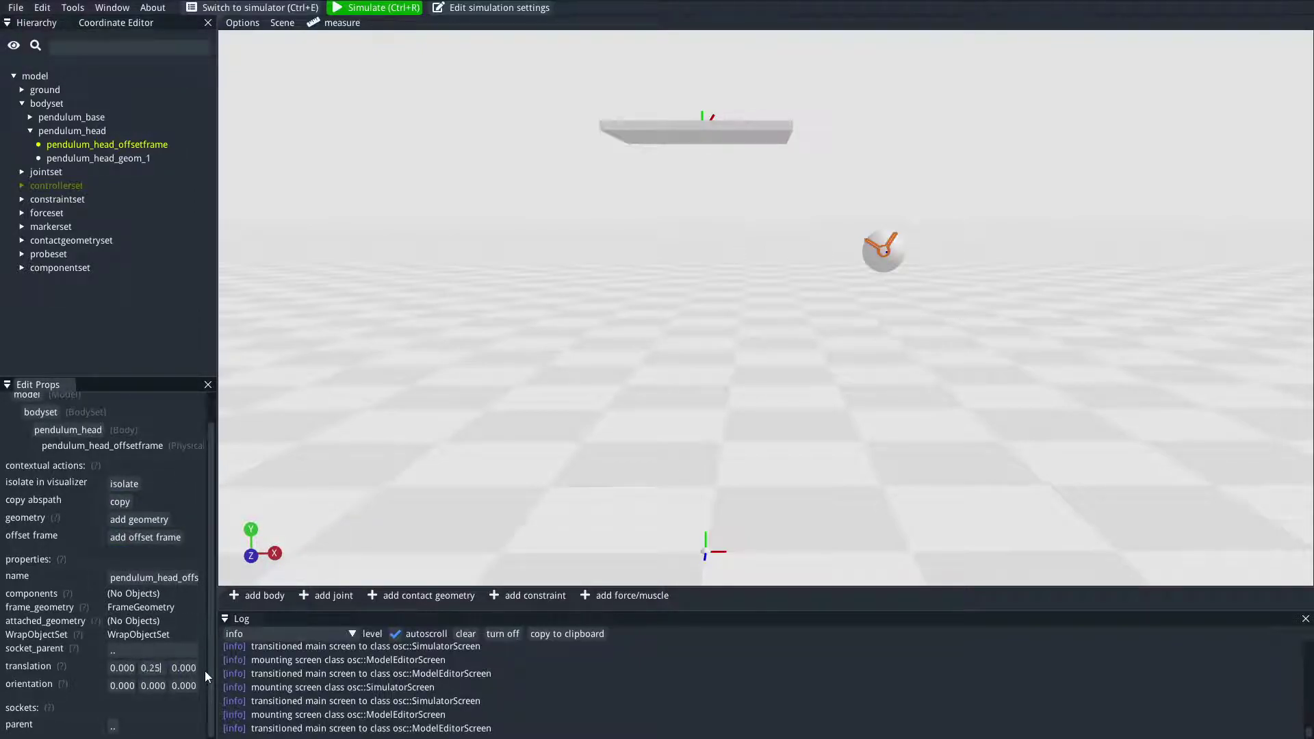
{"action": "key", "text": "Return"}
{"action": "left_click", "coordinate": [792, 194]}
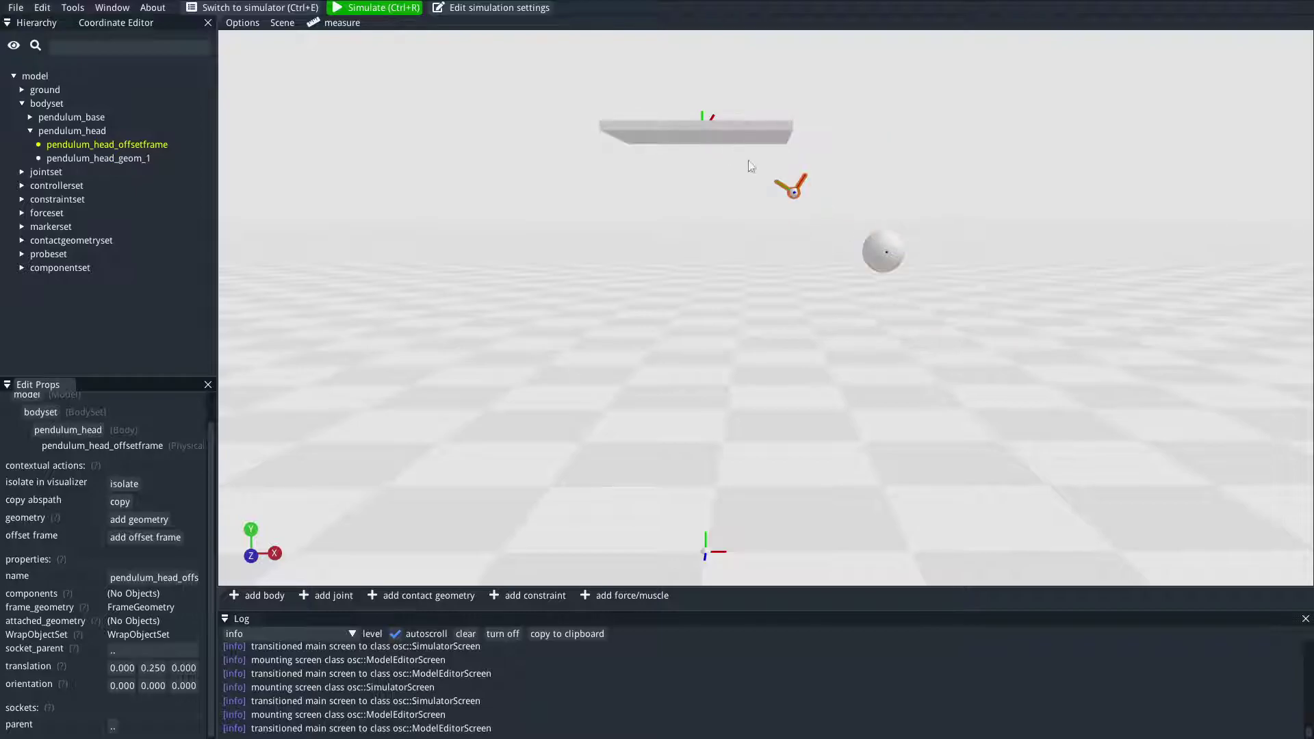
{"action": "left_click", "coordinate": [753, 264]}
{"action": "left_click", "coordinate": [393, 9]}
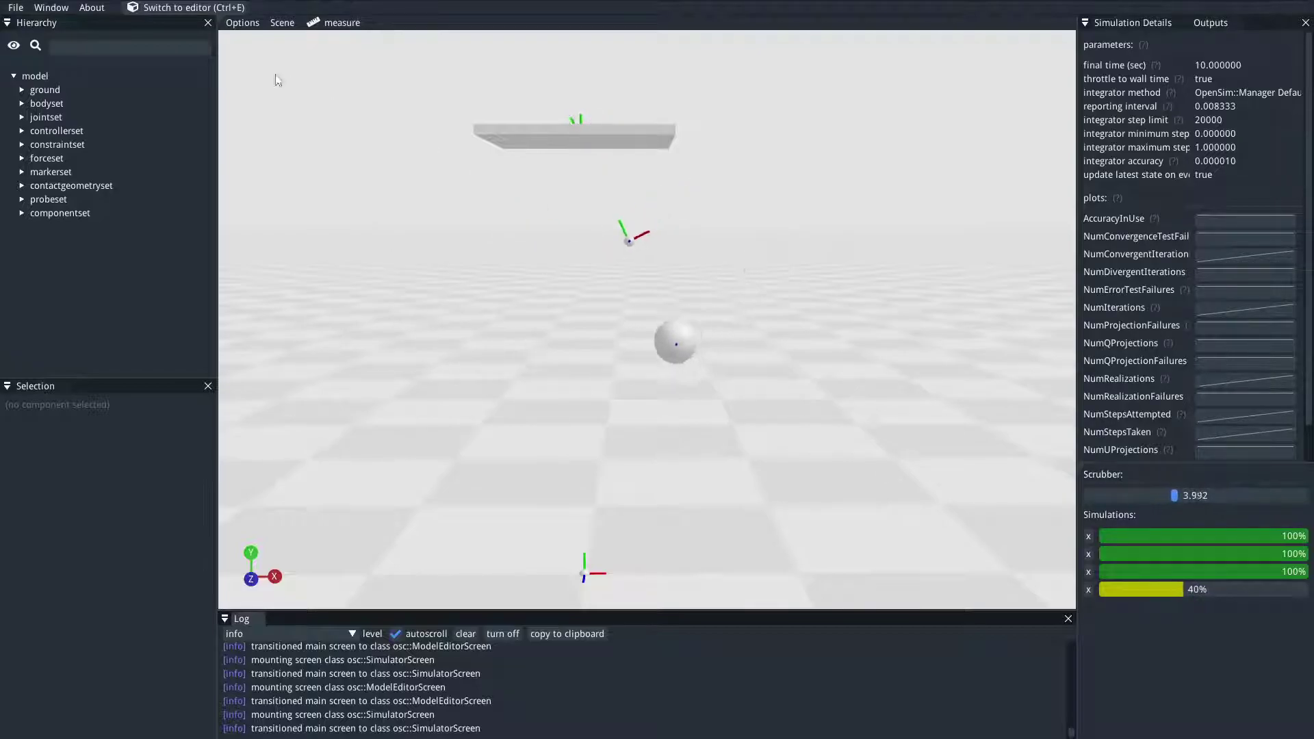
{"action": "left_click", "coordinate": [185, 7]}
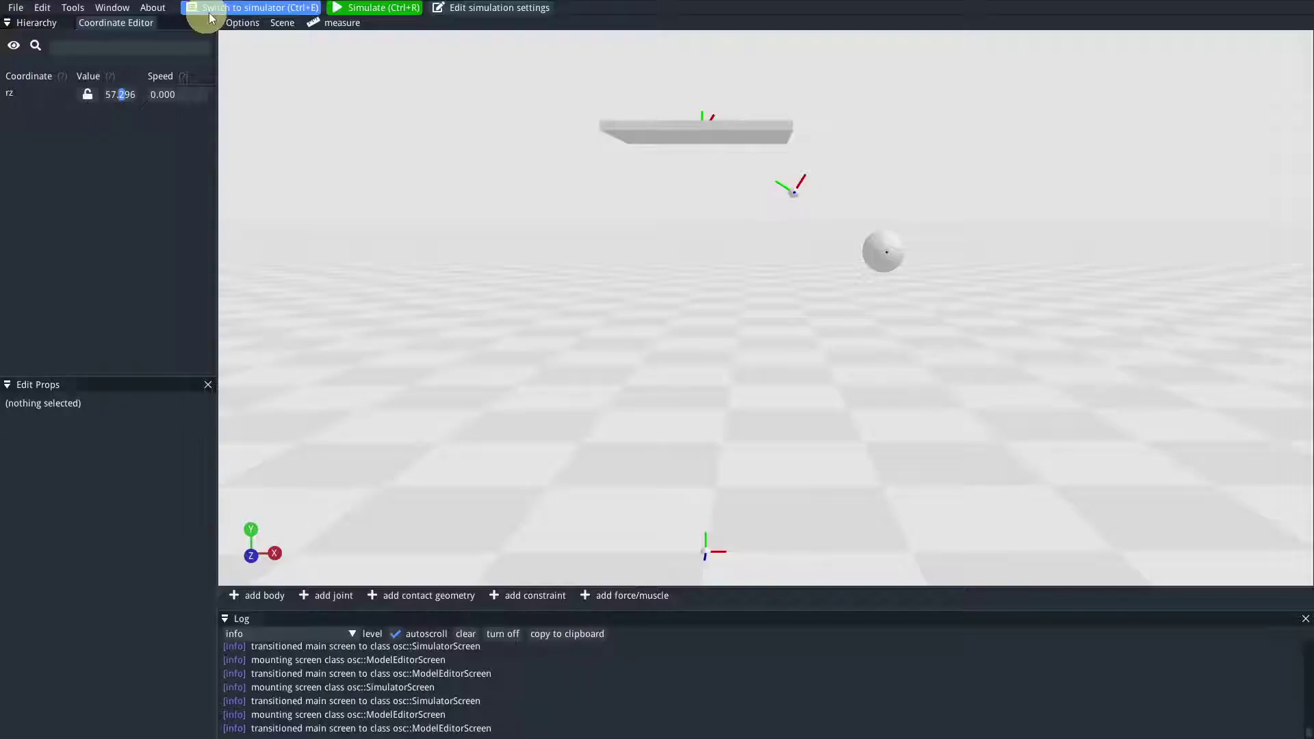
{"action": "left_click", "coordinate": [795, 194]}
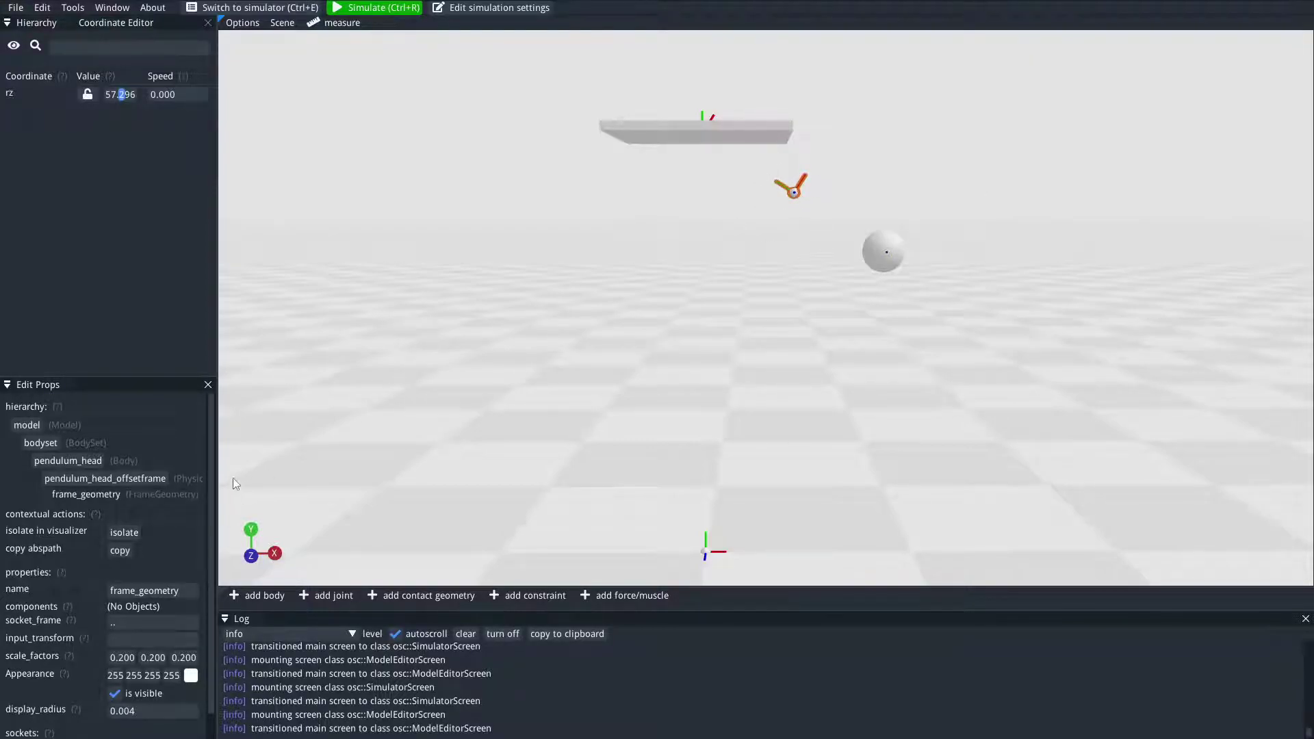
{"action": "mouse_move", "coordinate": [219, 473]}
{"action": "left_mouse_down"}
{"action": "mouse_move", "coordinate": [215, 460]}
{"action": "mouse_move", "coordinate": [205, 483]}
{"action": "left_mouse_up"}
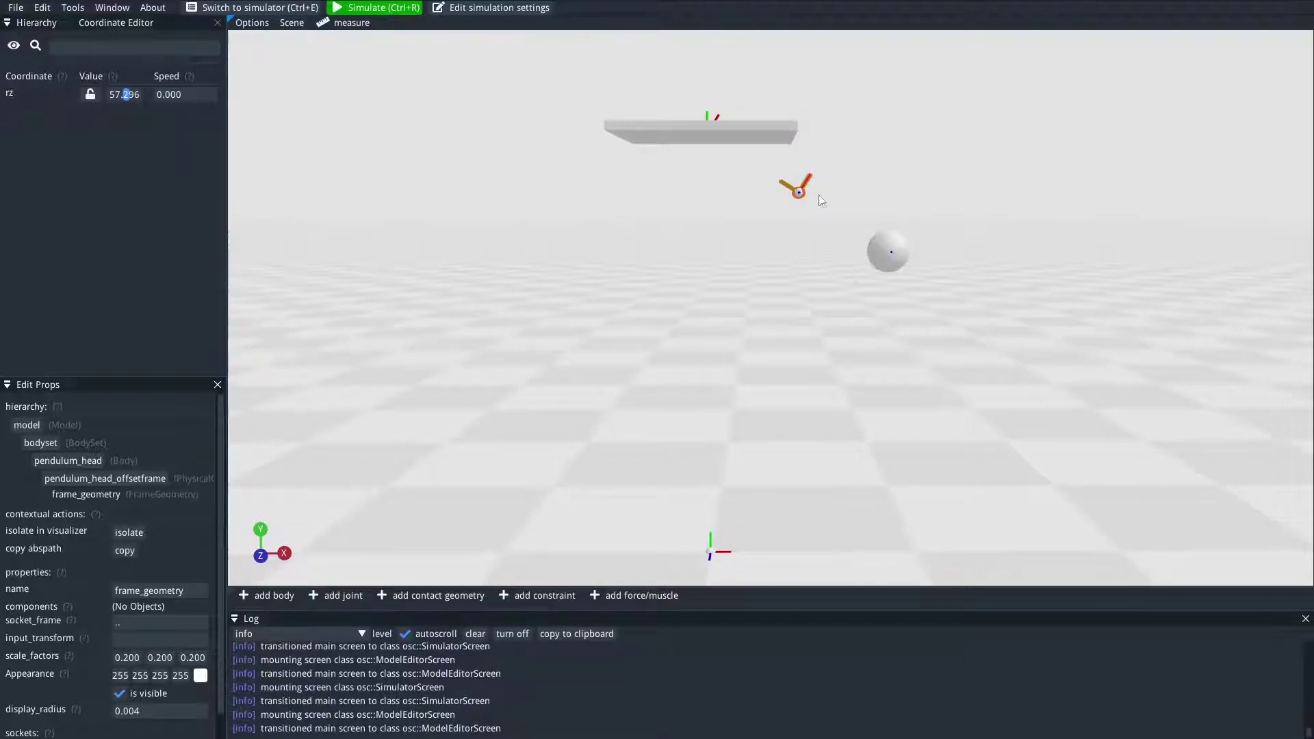
Step: Add a generated Cylinder geometry to pendulum_head_offsetframe and view it beside the sphere
{"action": "left_click", "coordinate": [154, 479]}
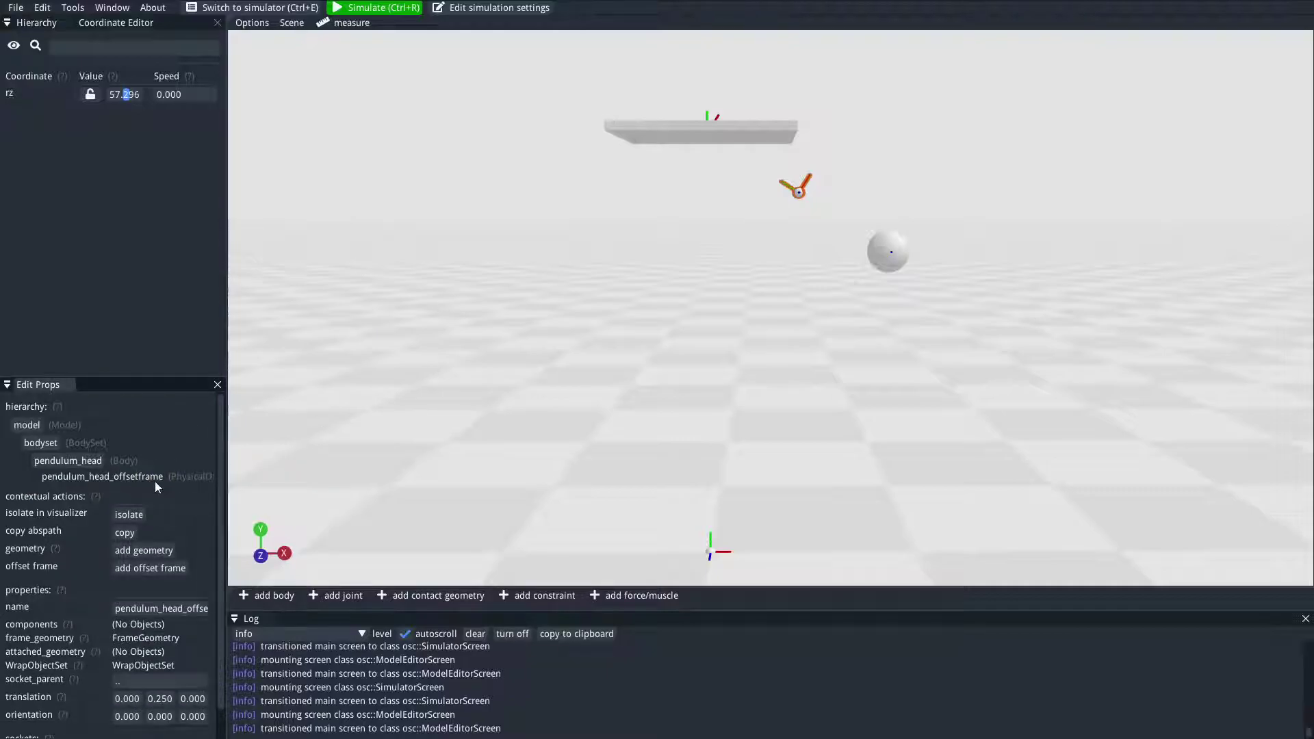
{"action": "scroll", "coordinate": [143, 481], "scroll_direction": "down", "scroll_amount": 1}
{"action": "scroll", "coordinate": [145, 477], "scroll_direction": "up", "scroll_amount": 1}
{"action": "left_click", "coordinate": [153, 549]}
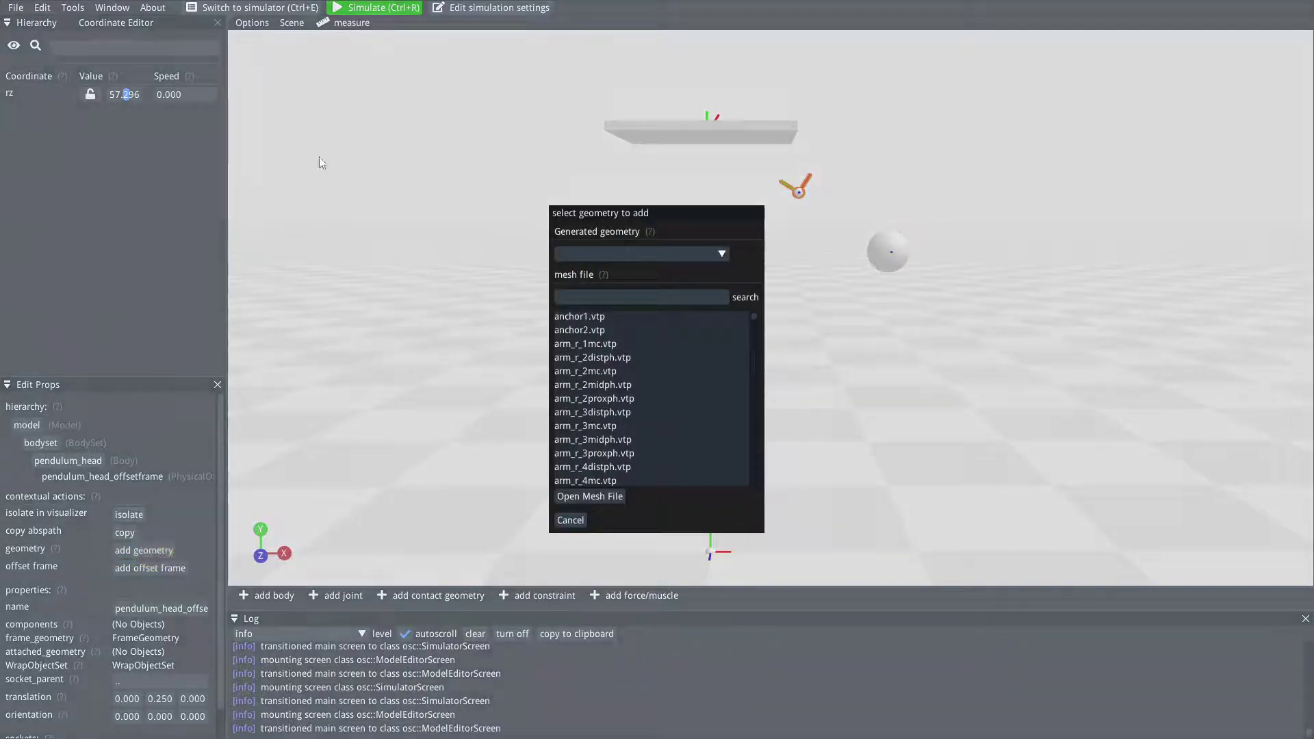
{"action": "left_click", "coordinate": [614, 255]}
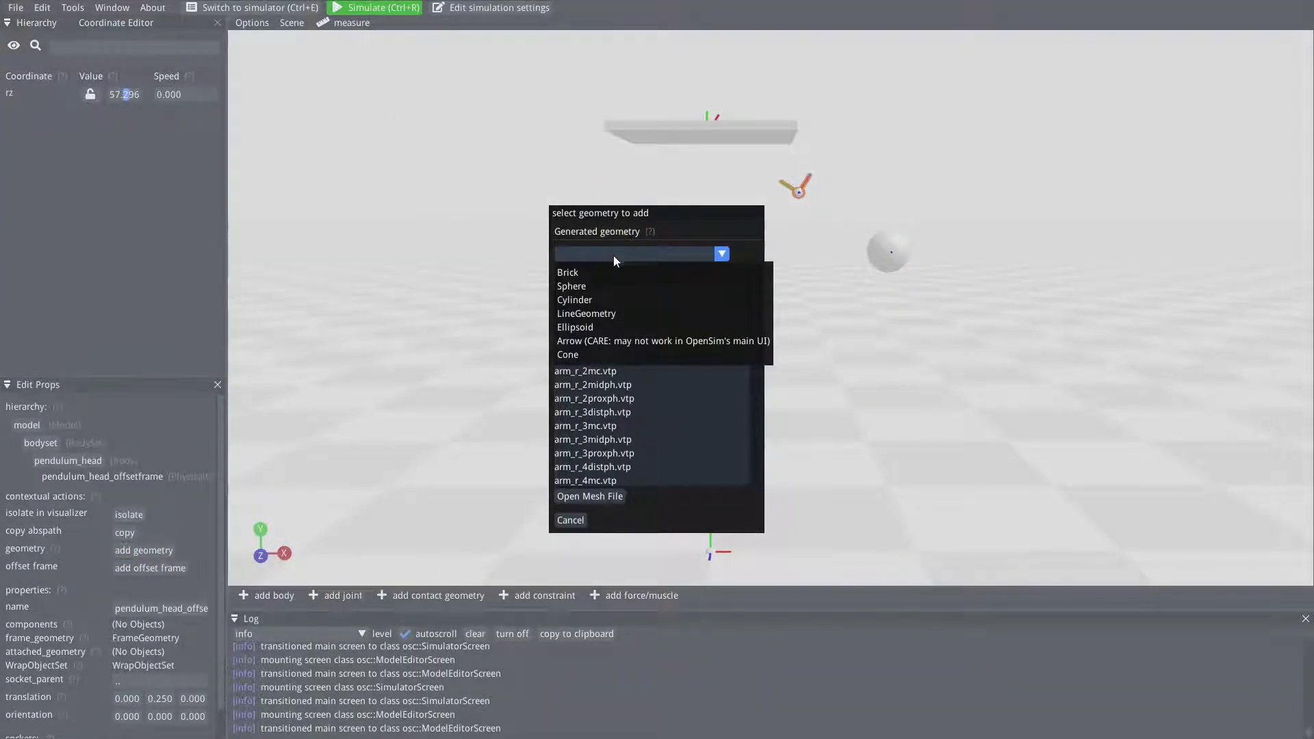
{"action": "left_click", "coordinate": [609, 301]}
{"action": "mouse_move", "coordinate": [923, 419]}
{"action": "left_mouse_down"}
{"action": "mouse_move", "coordinate": [778, 431]}
{"action": "mouse_move", "coordinate": [917, 431]}
{"action": "left_mouse_up"}
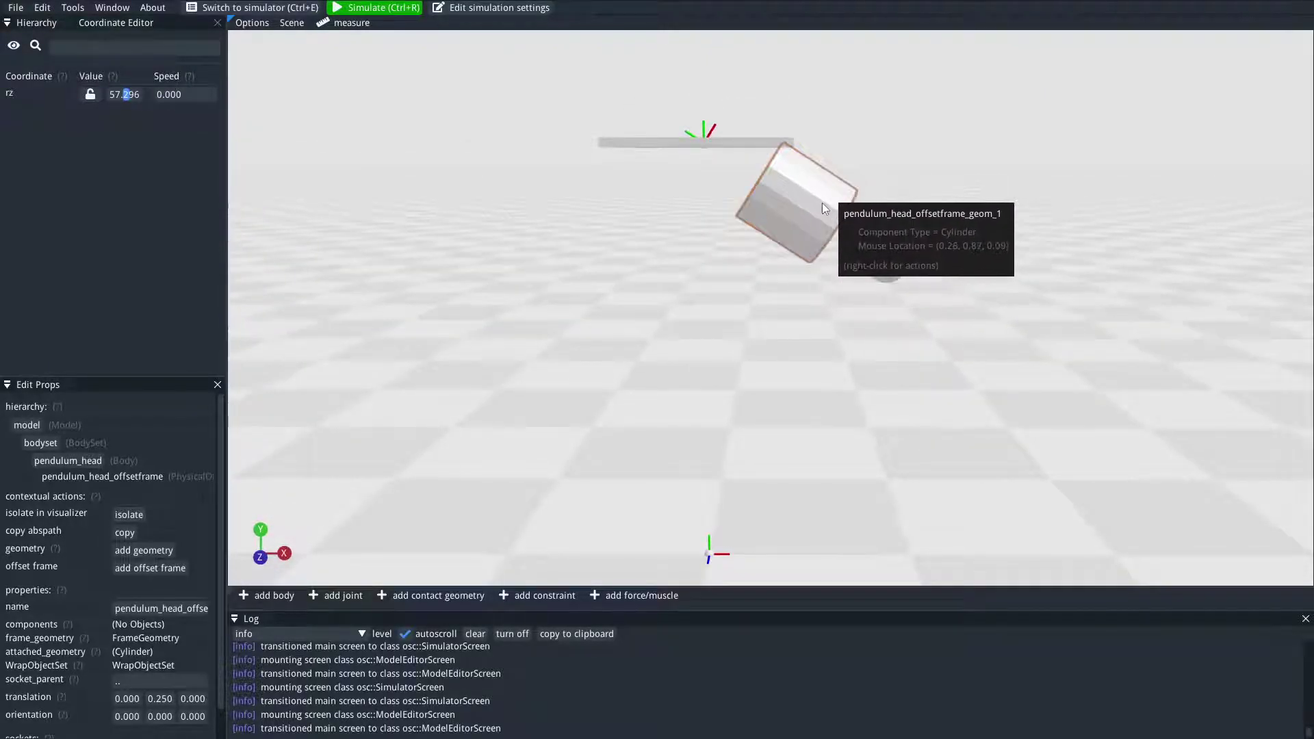
{"action": "left_click", "coordinate": [792, 216]}
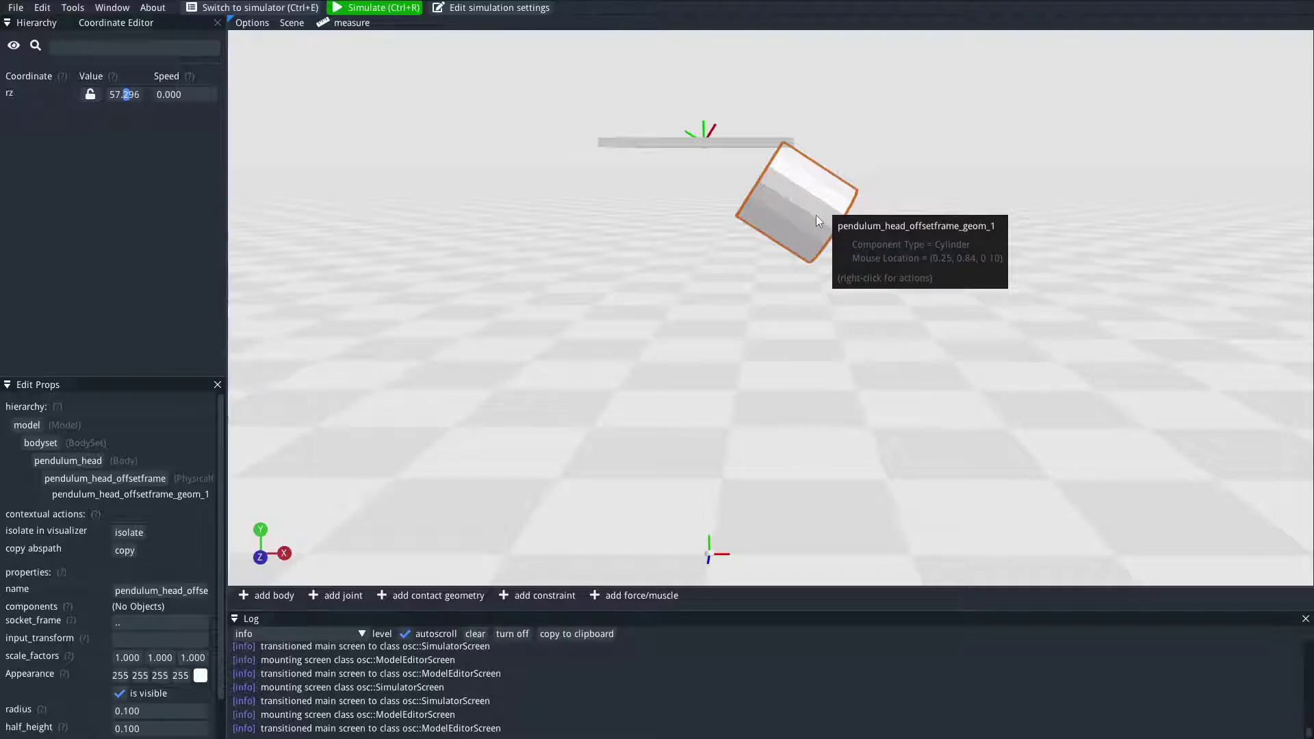
{"action": "mouse_move", "coordinate": [816, 215]}
{"action": "left_mouse_down"}
{"action": "mouse_move", "coordinate": [809, 294]}
{"action": "mouse_move", "coordinate": [736, 281]}
{"action": "mouse_move", "coordinate": [669, 357]}
{"action": "mouse_move", "coordinate": [593, 364]}
{"action": "mouse_move", "coordinate": [733, 381]}
{"action": "mouse_move", "coordinate": [294, 431]}
{"action": "left_mouse_up"}
{"action": "left_click", "coordinate": [294, 431]}
Step: Make the cylinder a thin rod with radius 0.01 and half-height 0.25
{"action": "left_click", "coordinate": [806, 199]}
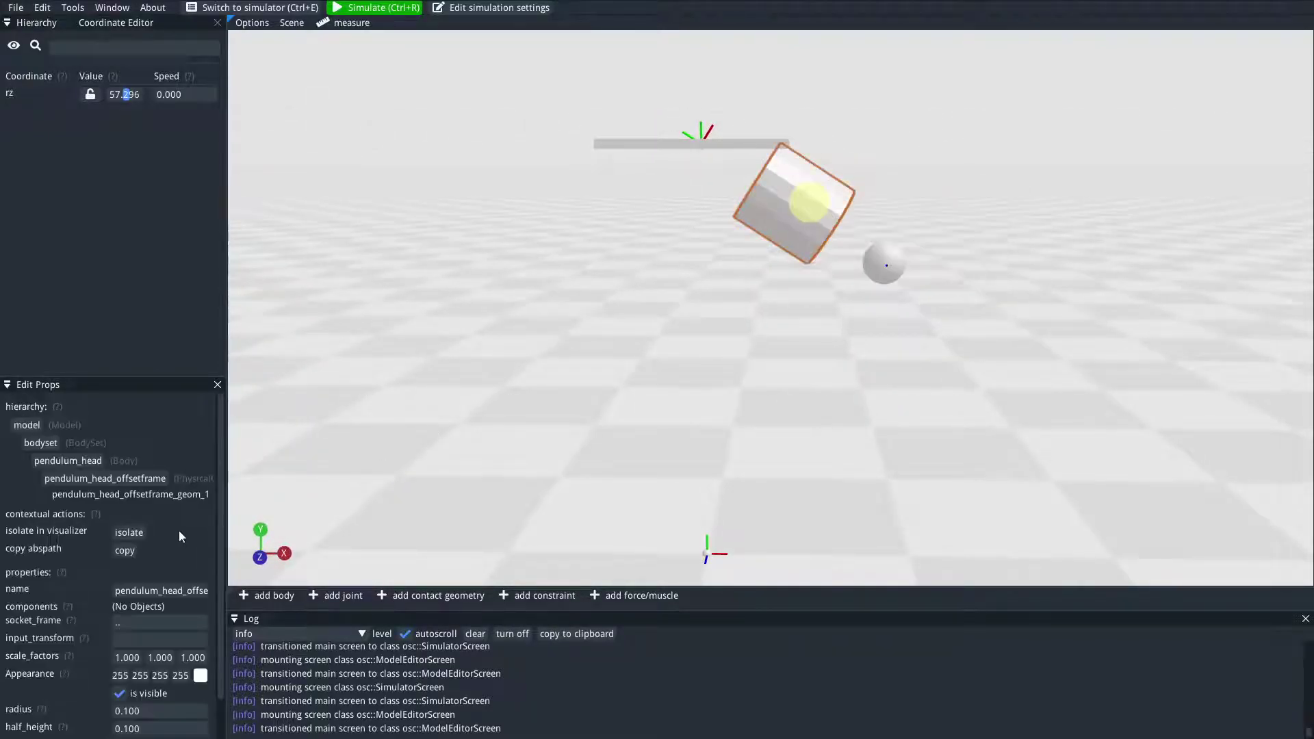
{"action": "scroll", "coordinate": [152, 553], "scroll_direction": "down", "scroll_amount": 1}
{"action": "left_click", "coordinate": [167, 669]}
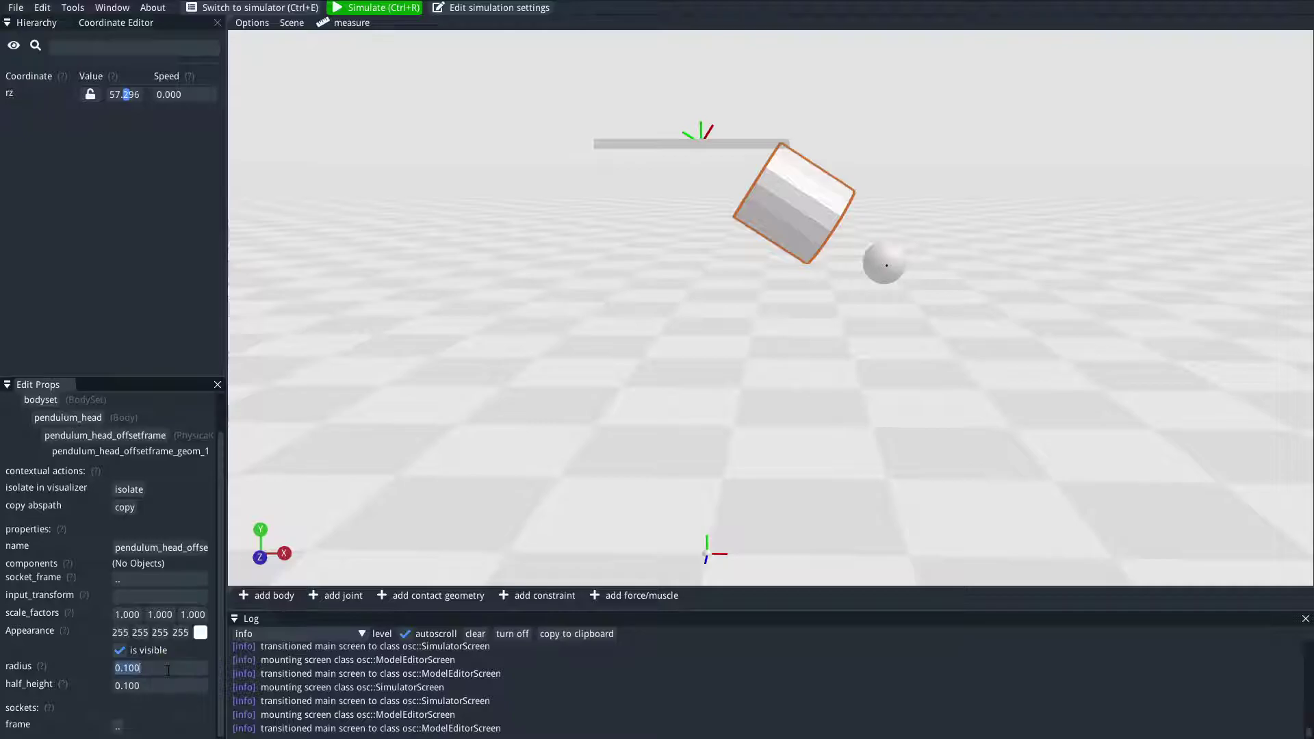
{"action": "type", "text": "0."}
{"action": "key", "text": "Return"}
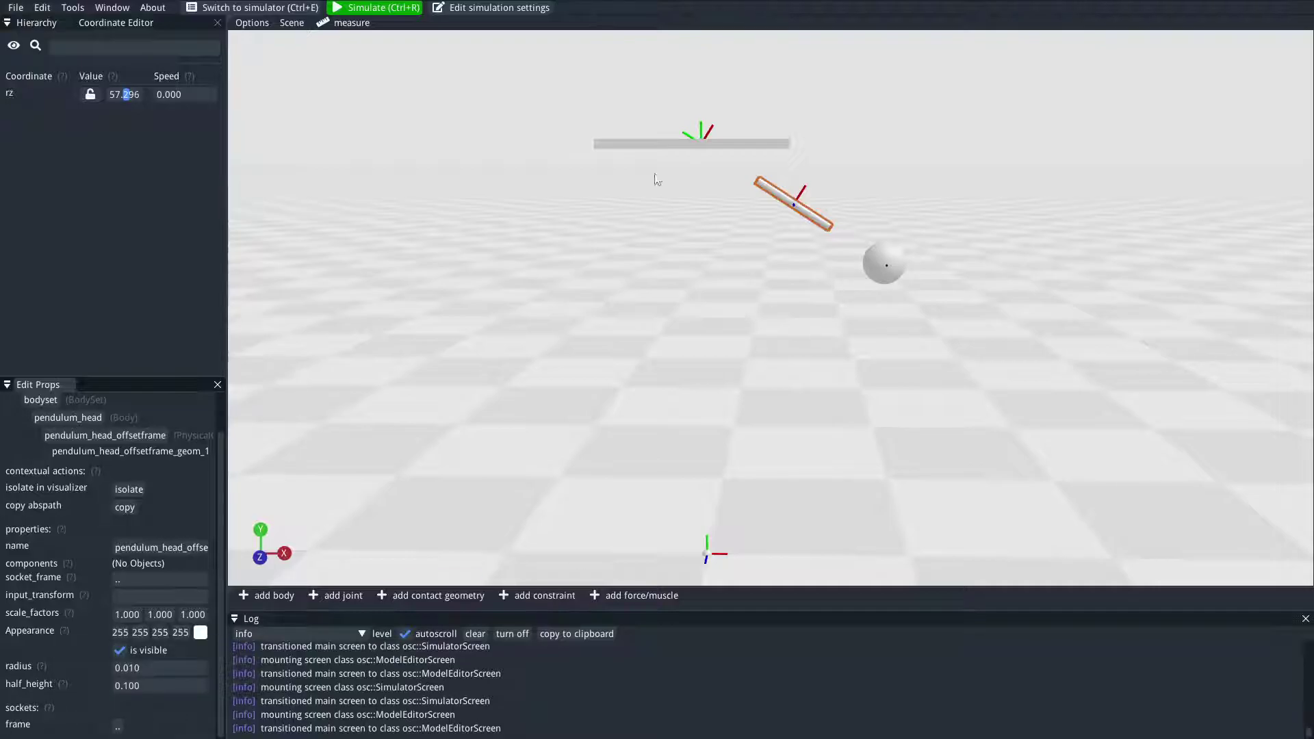
{"action": "left_click", "coordinate": [162, 686]}
{"action": "type", "text": "0.25"}
{"action": "key", "text": "Return"}
{"action": "left_click_drag", "start_coordinate": [911, 412], "coordinate": [797, 228]}
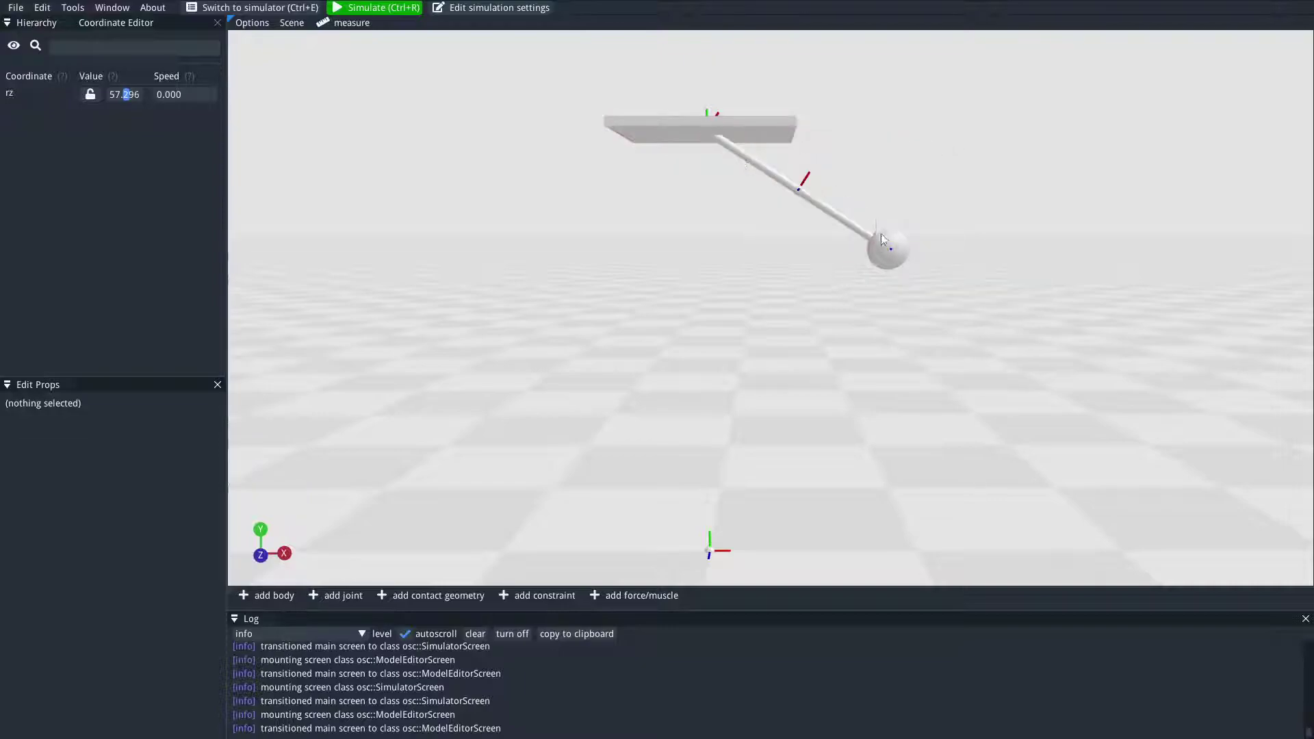
Step: Briefly simulate the pendulum with its new rod, then go back to the model editor
{"action": "left_click", "coordinate": [367, 9]}
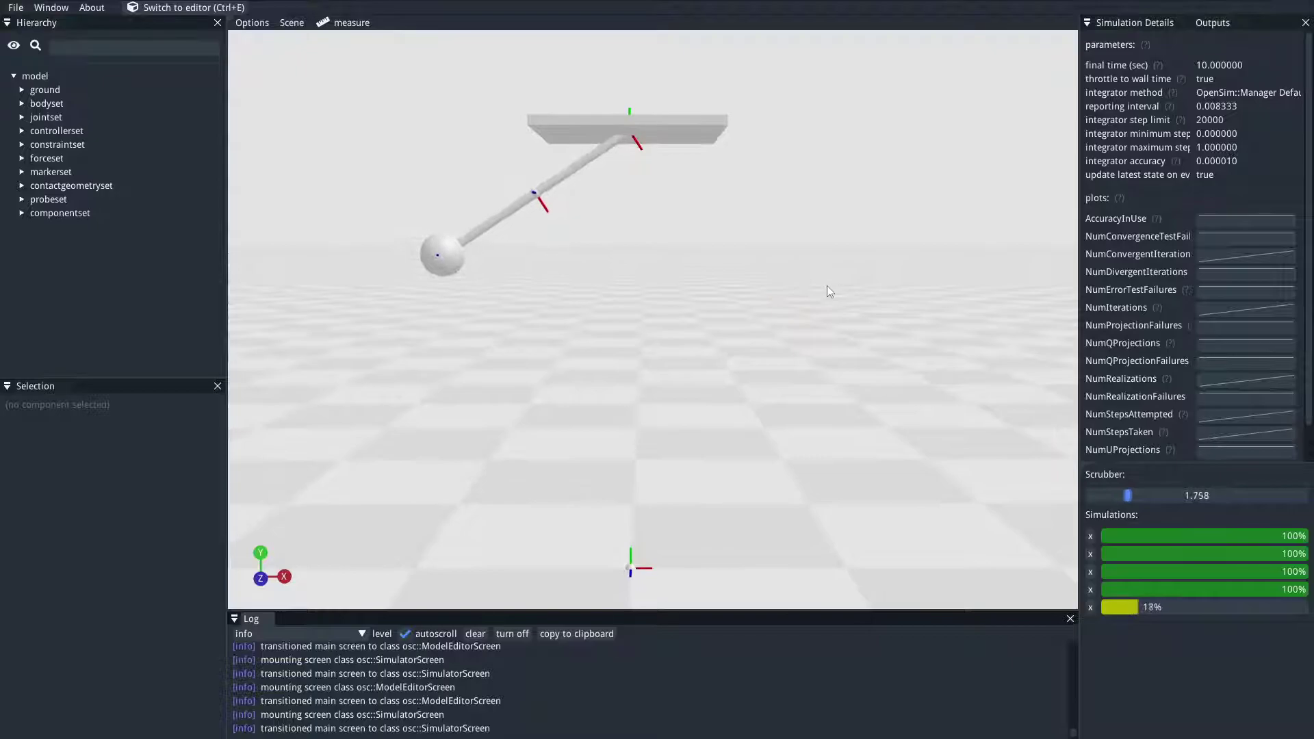
{"action": "left_click", "coordinate": [209, 12]}
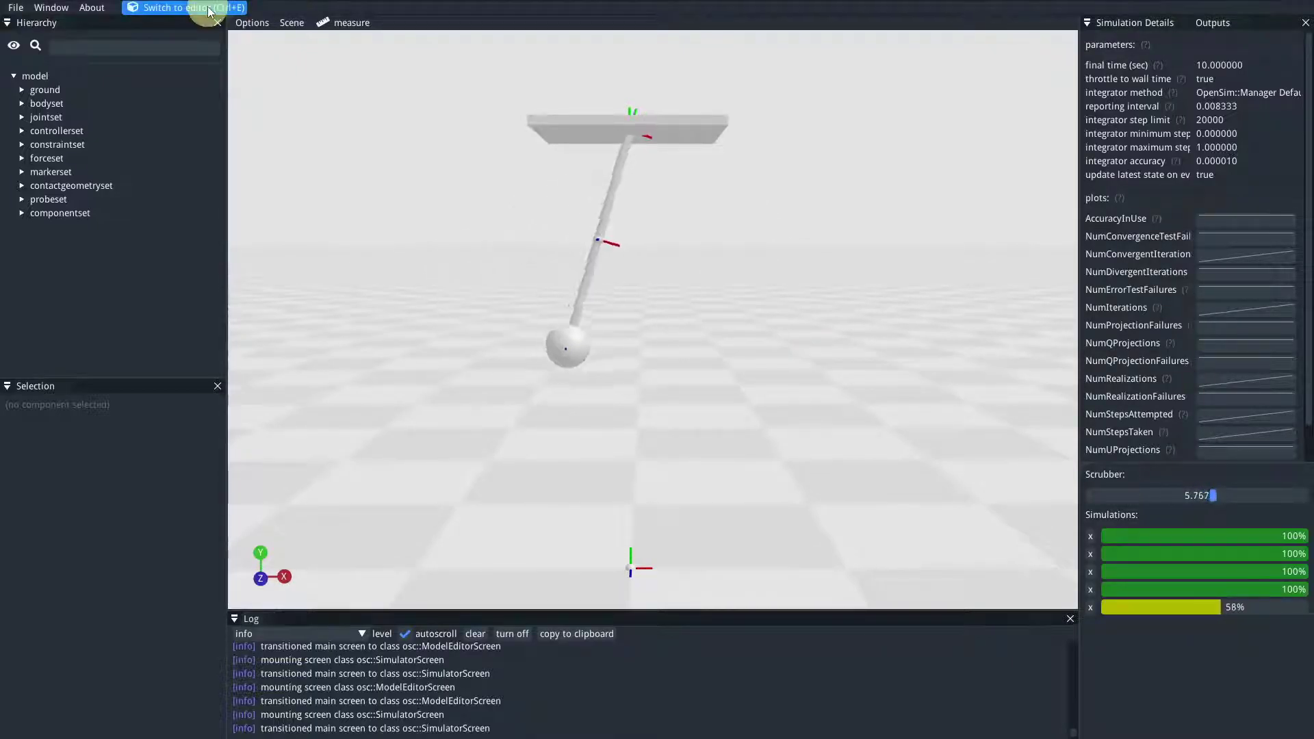
{"action": "left_click", "coordinate": [728, 307]}
{"action": "left_click", "coordinate": [771, 316]}
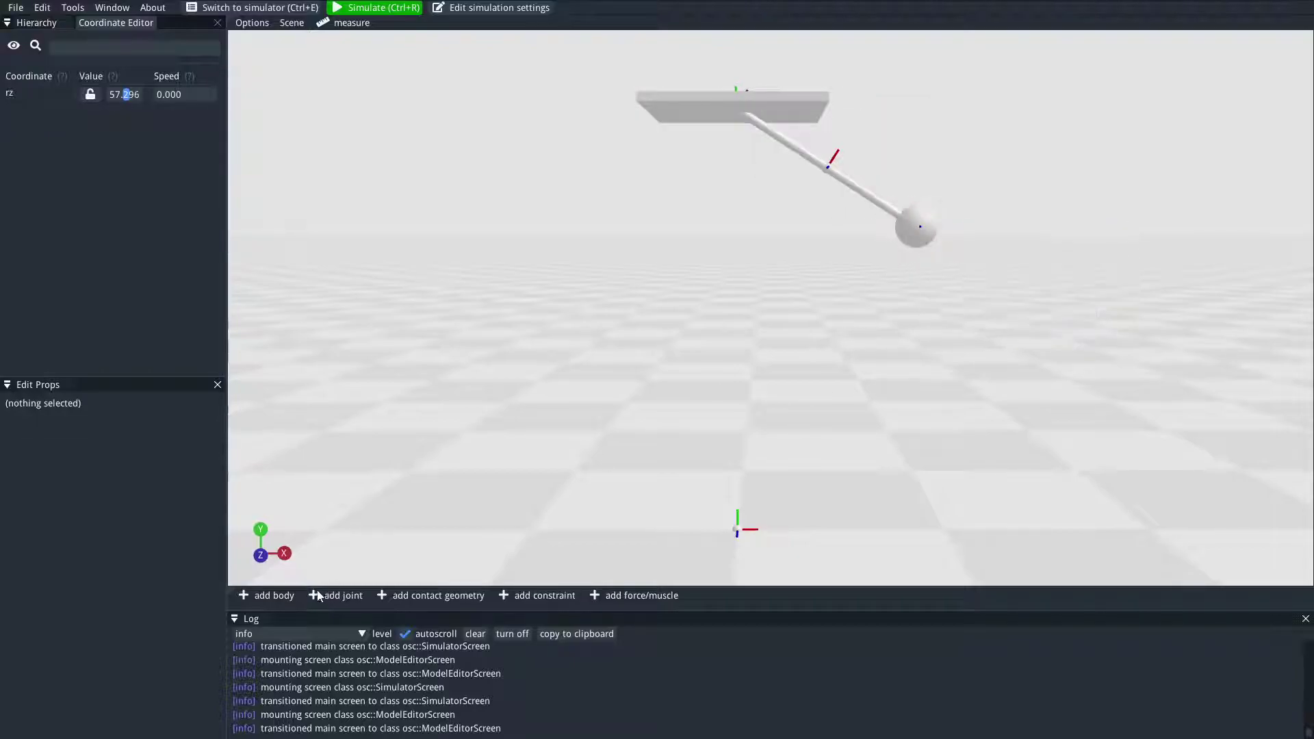
Step: Fill in the add-body form: pendulum_head2, parent pendulum_head, PinJoint, Sphere geometry
{"action": "left_click", "coordinate": [270, 596]}
{"action": "double_click", "coordinate": [708, 264]}
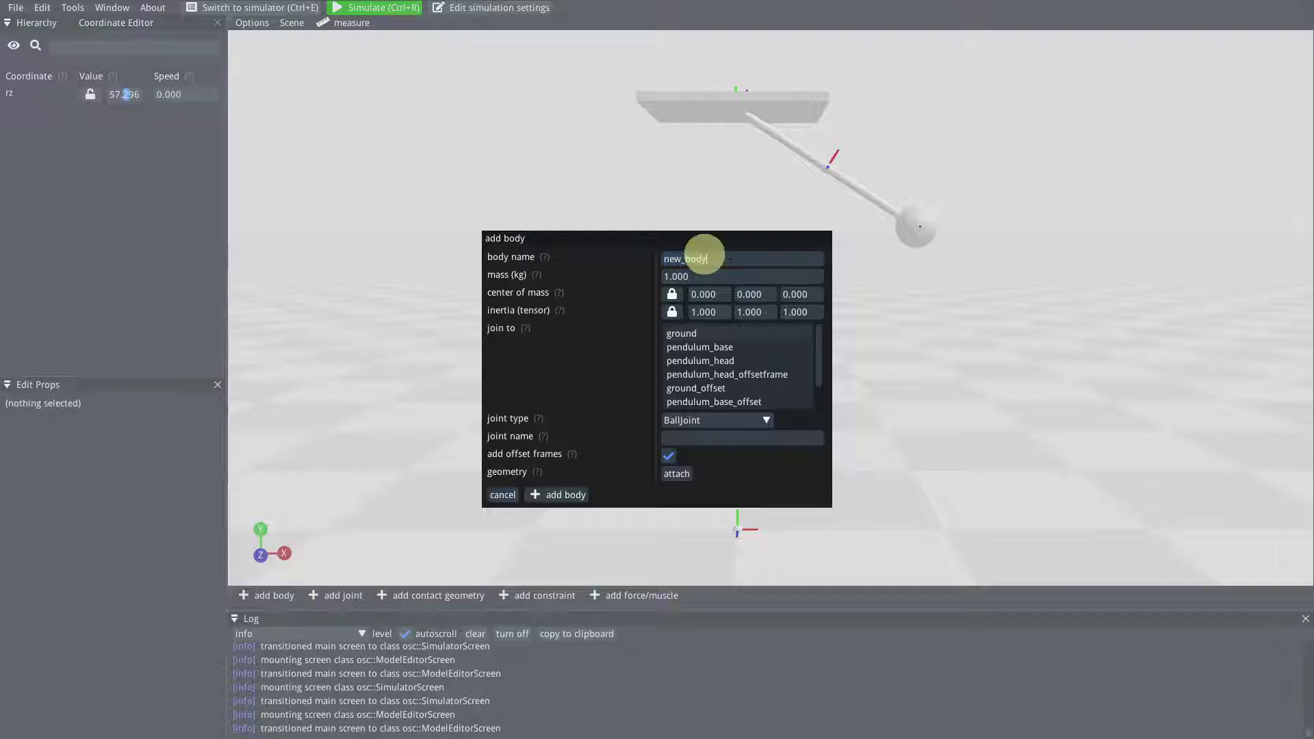
{"action": "type", "text": "pendulum_head2"}
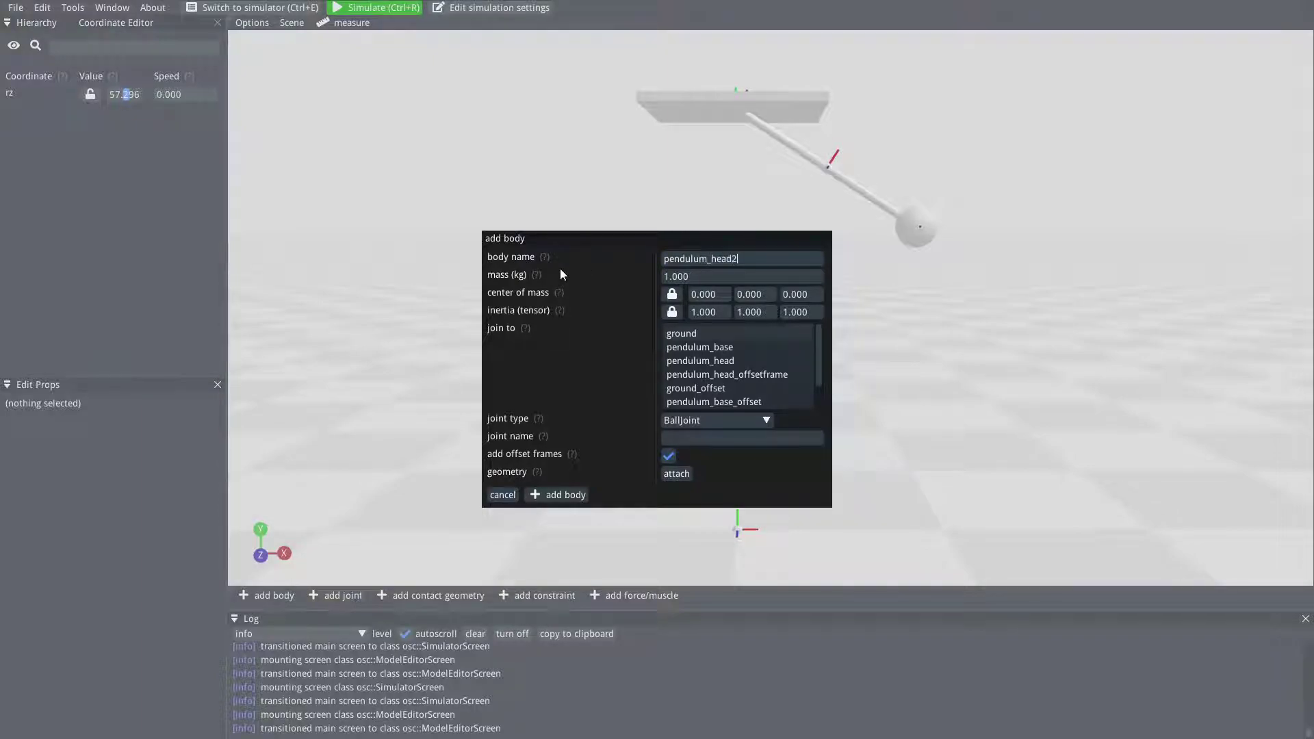
{"action": "left_click", "coordinate": [739, 363]}
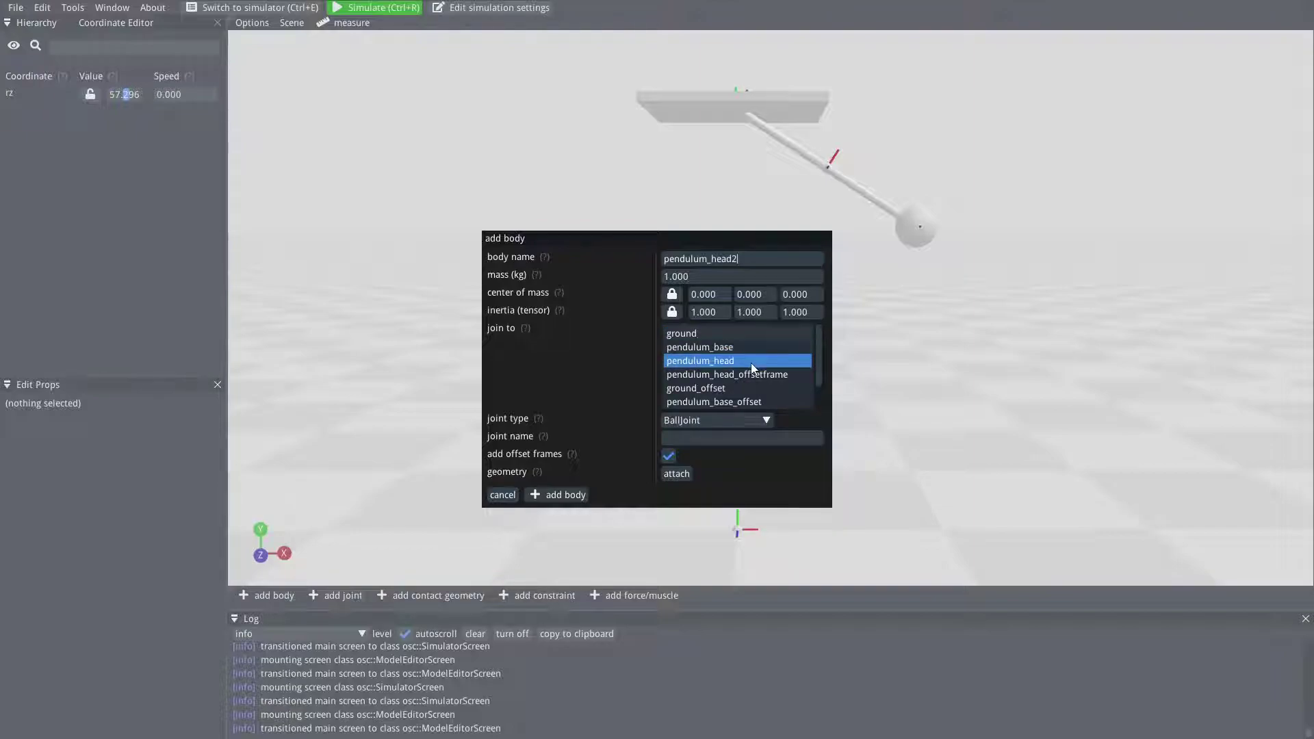
{"action": "left_click", "coordinate": [745, 421]}
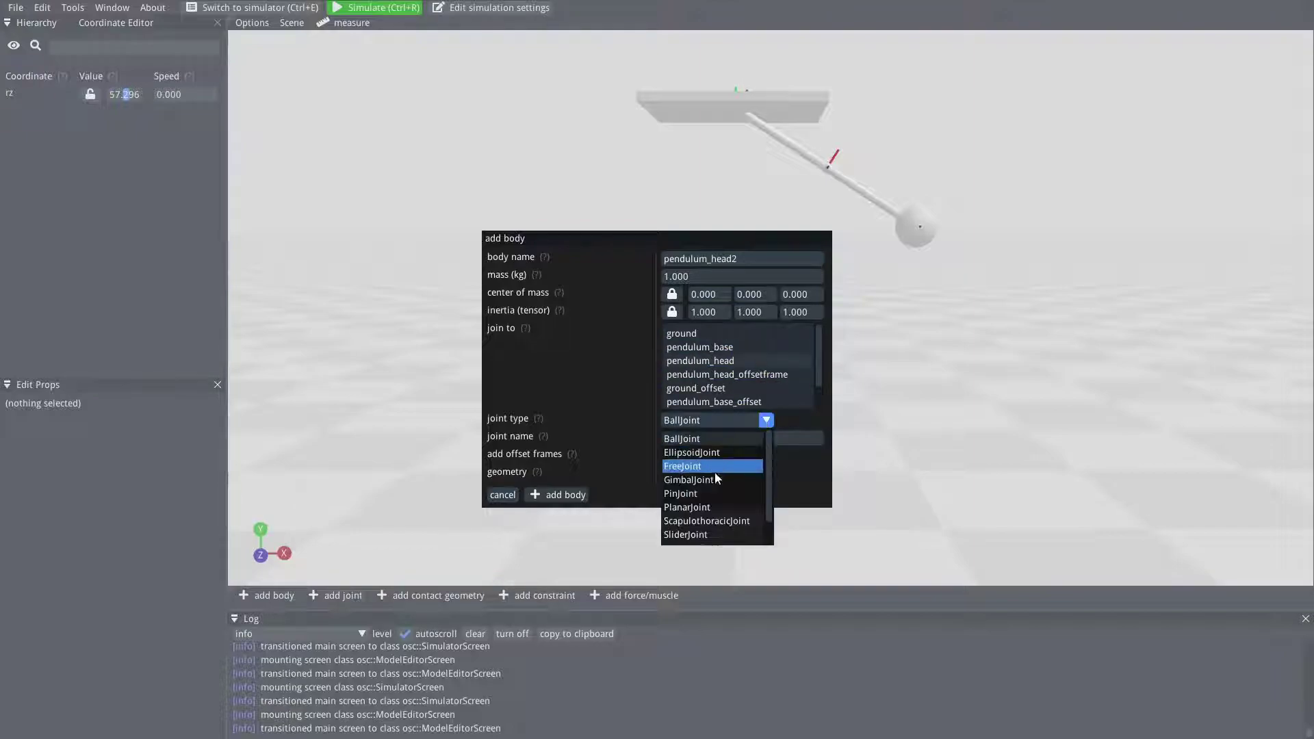
{"action": "left_click", "coordinate": [699, 470]}
{"action": "left_click", "coordinate": [682, 474]}
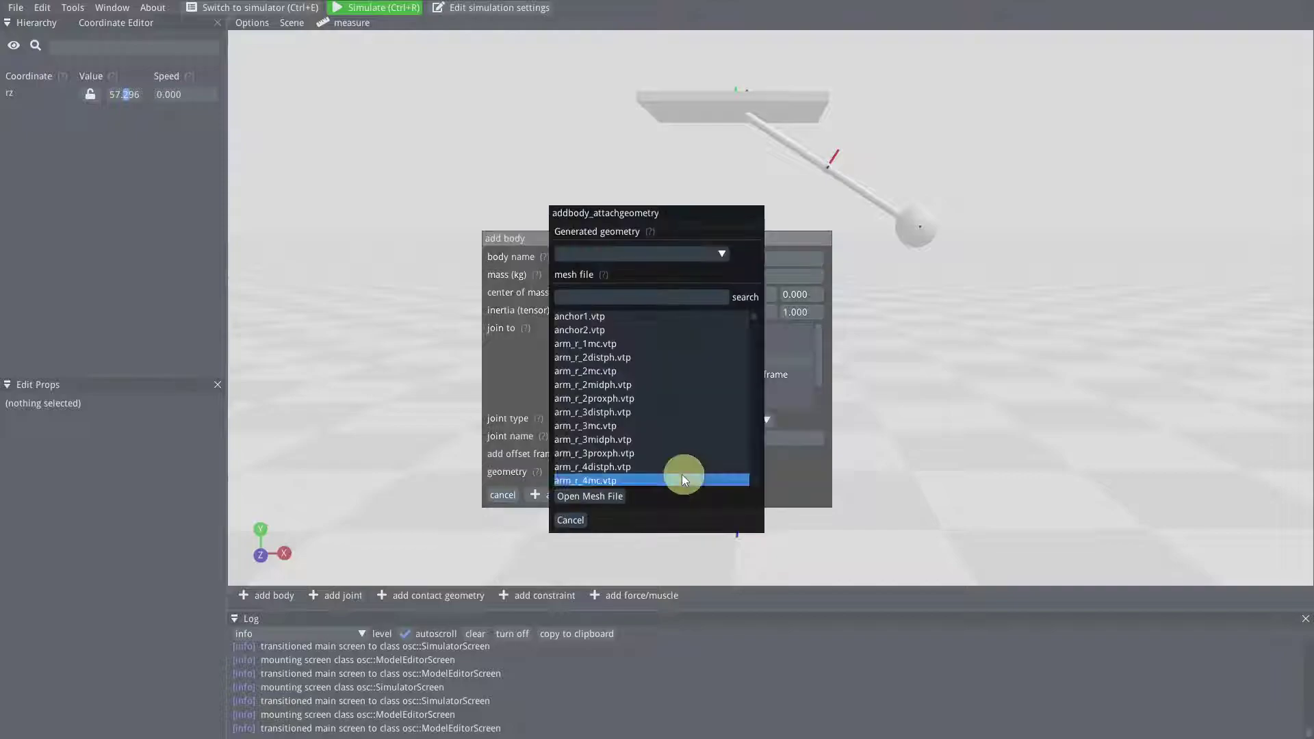
{"action": "left_click", "coordinate": [610, 254]}
{"action": "left_click", "coordinate": [589, 285]}
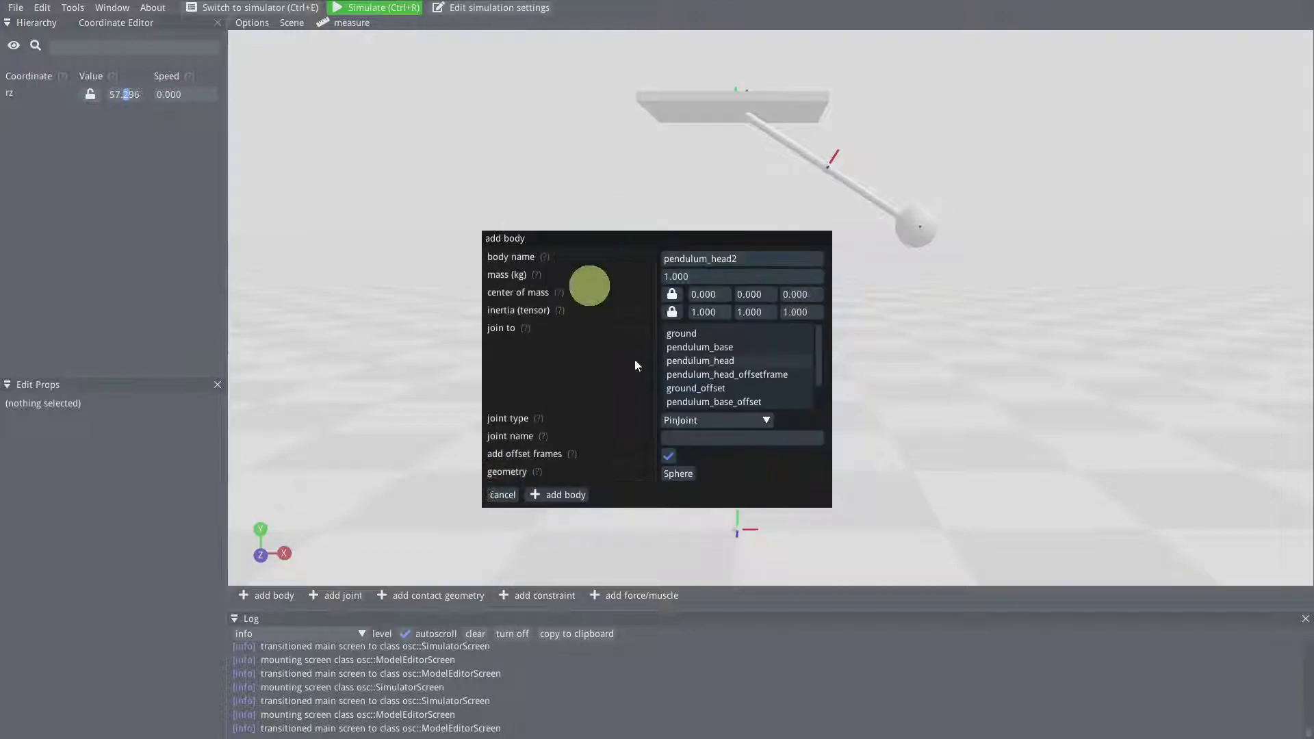
Step: Create pendulum_head2 and set its pin joint's child offset frame translation Y to 0.5
{"action": "left_click", "coordinate": [560, 497]}
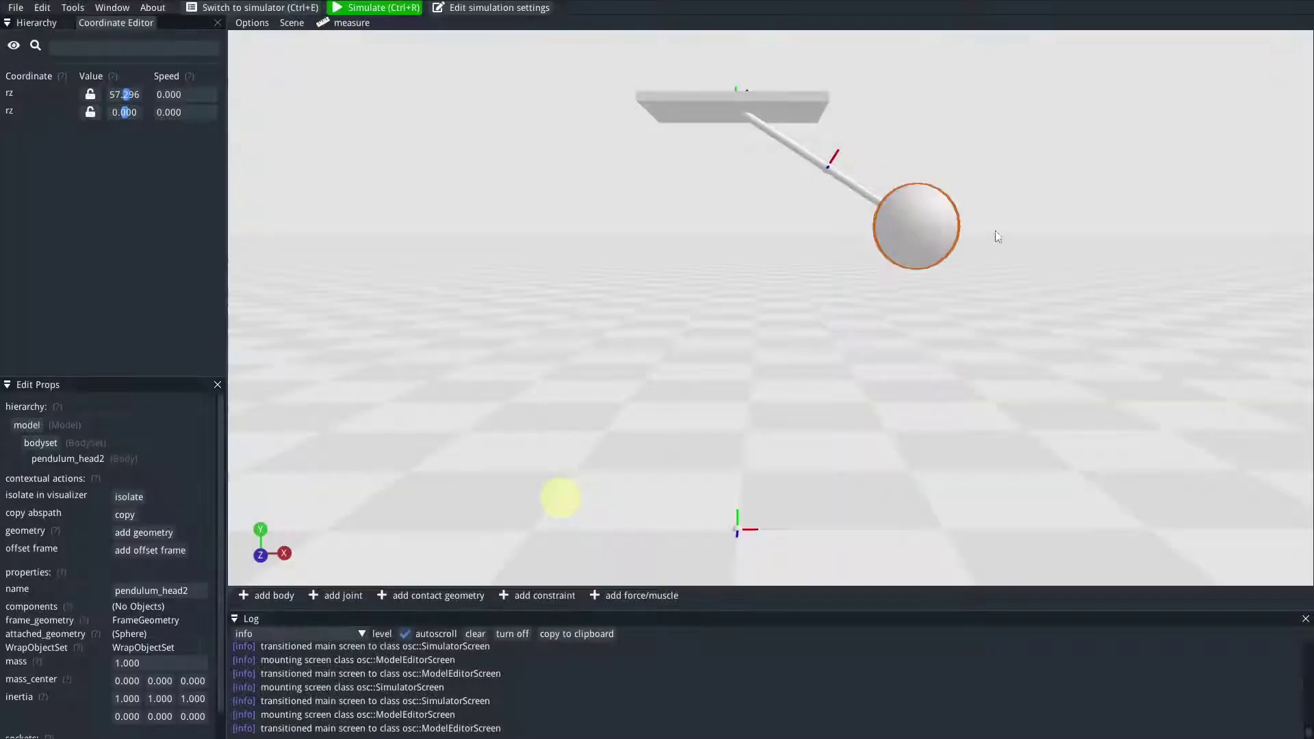
{"action": "left_click", "coordinate": [41, 23]}
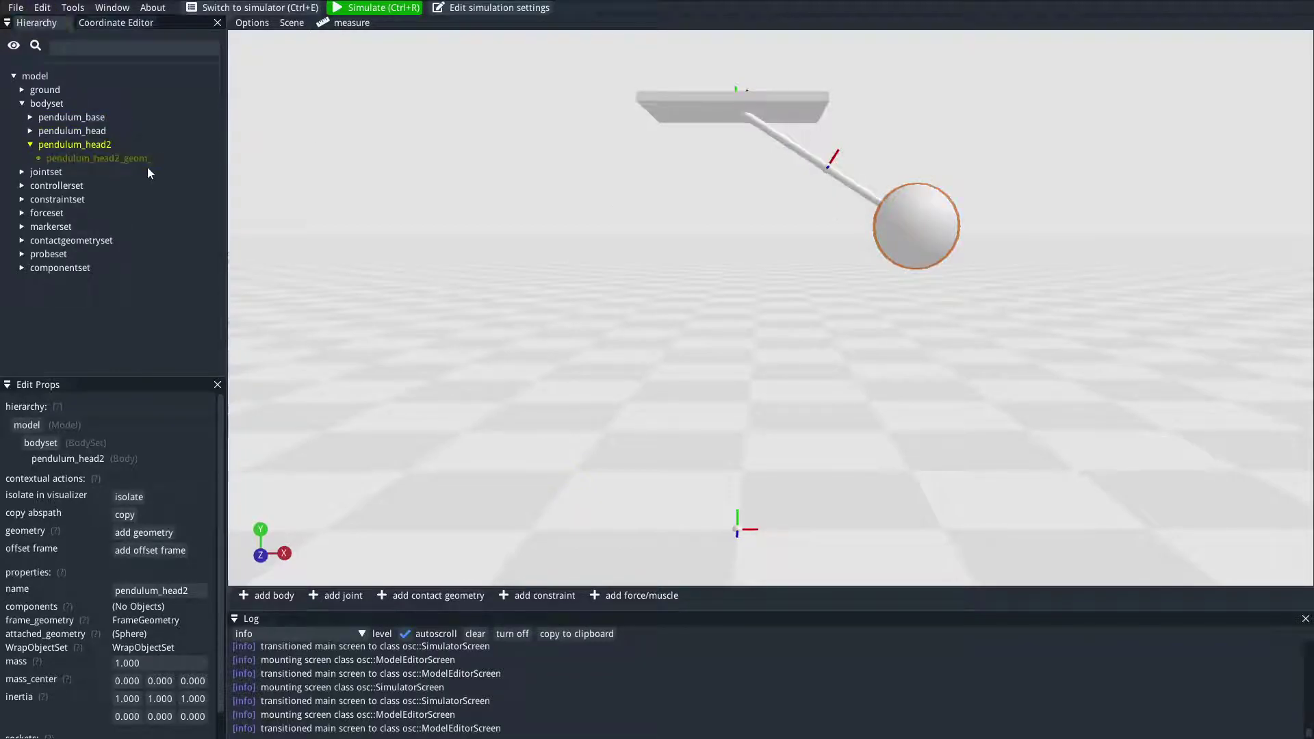
{"action": "left_click", "coordinate": [22, 172]}
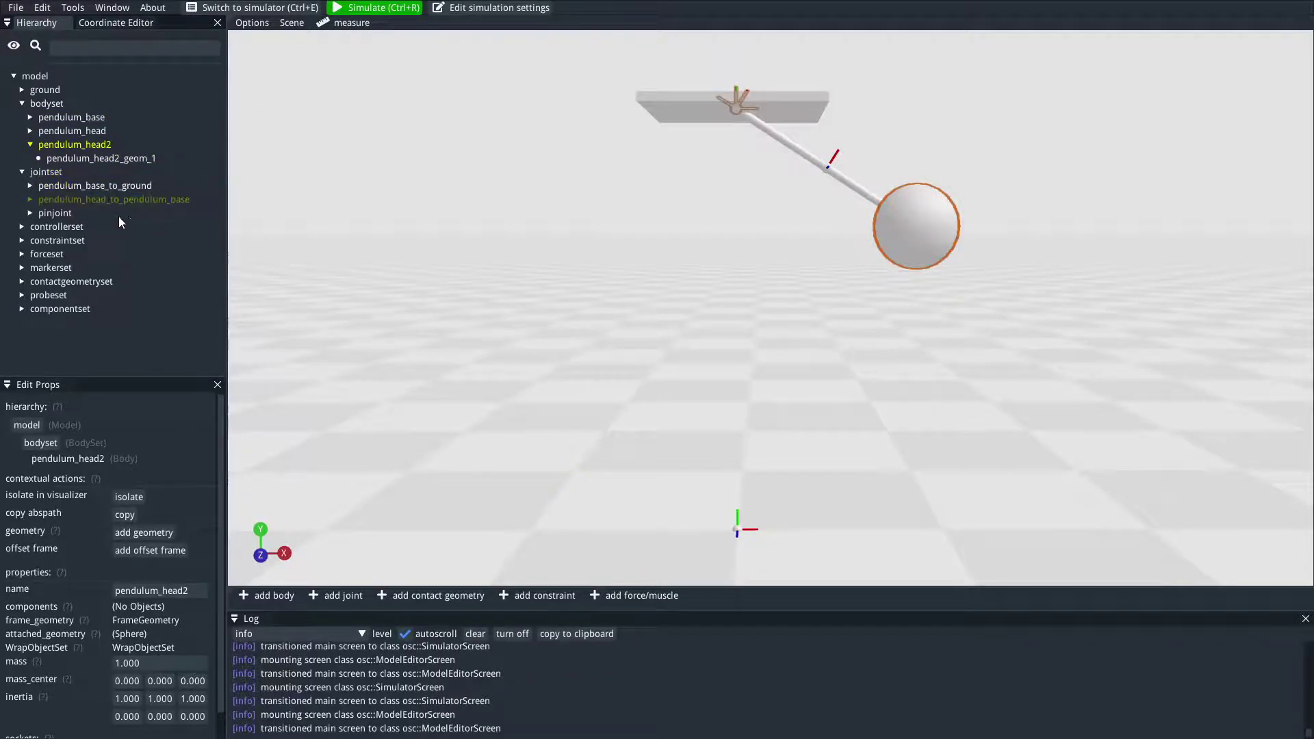
{"action": "left_click", "coordinate": [65, 215]}
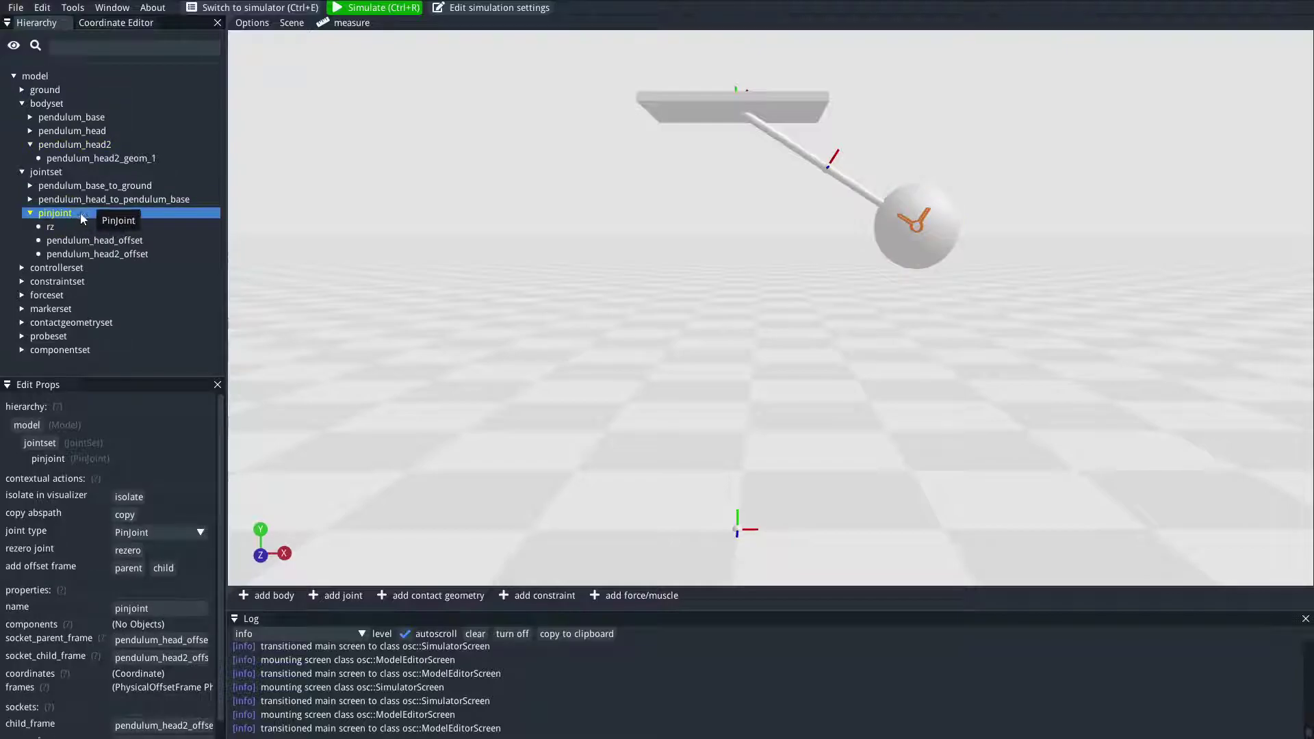
{"action": "left_click", "coordinate": [133, 254]}
{"action": "double_click", "coordinate": [169, 700]}
{"action": "type", "text": "0.5"}
{"action": "key", "text": "Return"}
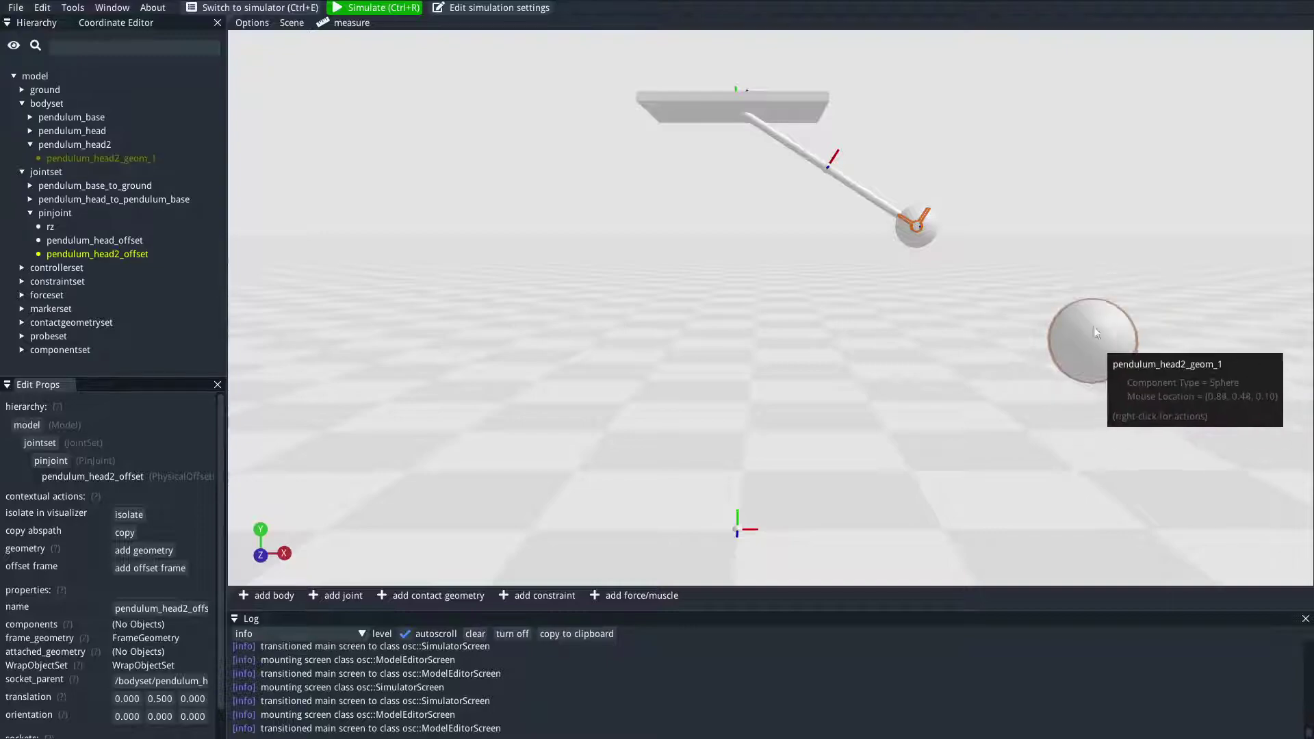
Step: Run a 10-second simulation of the model with the second sphere
{"action": "left_click", "coordinate": [1107, 352]}
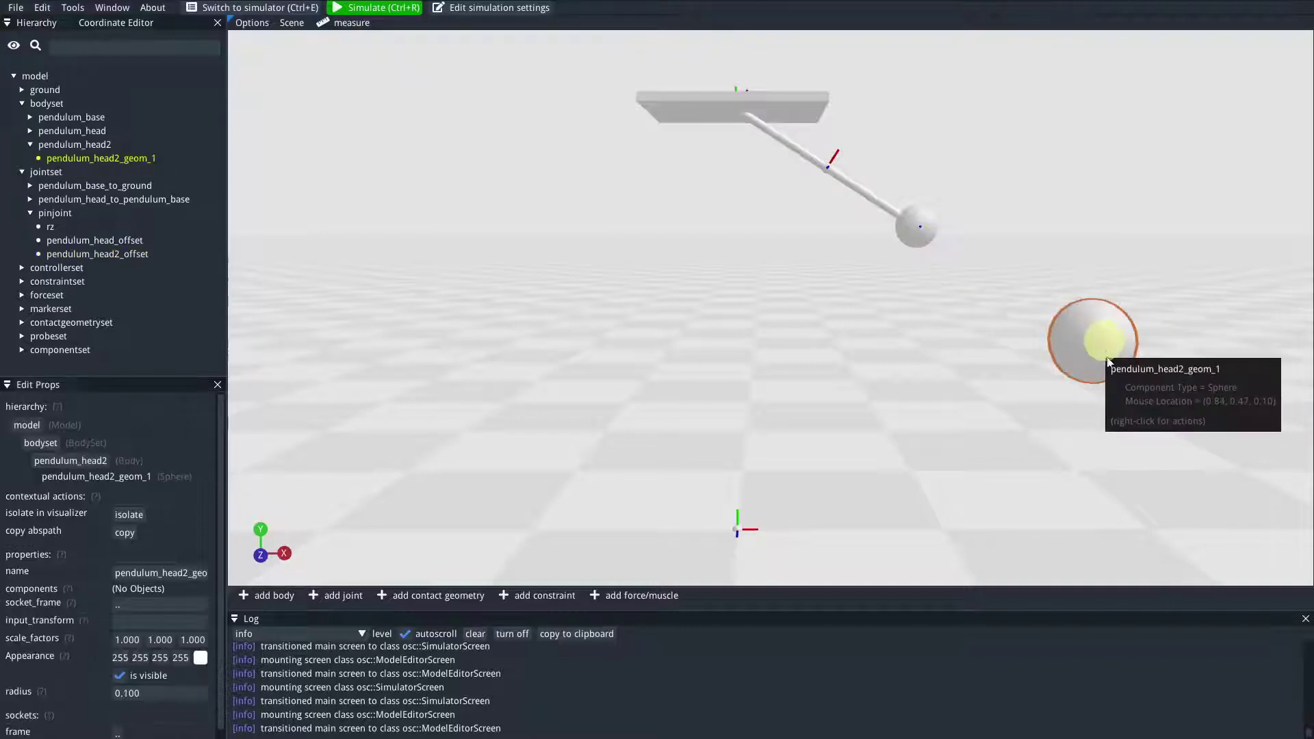
{"action": "left_click", "coordinate": [986, 366]}
{"action": "left_click", "coordinate": [369, 8]}
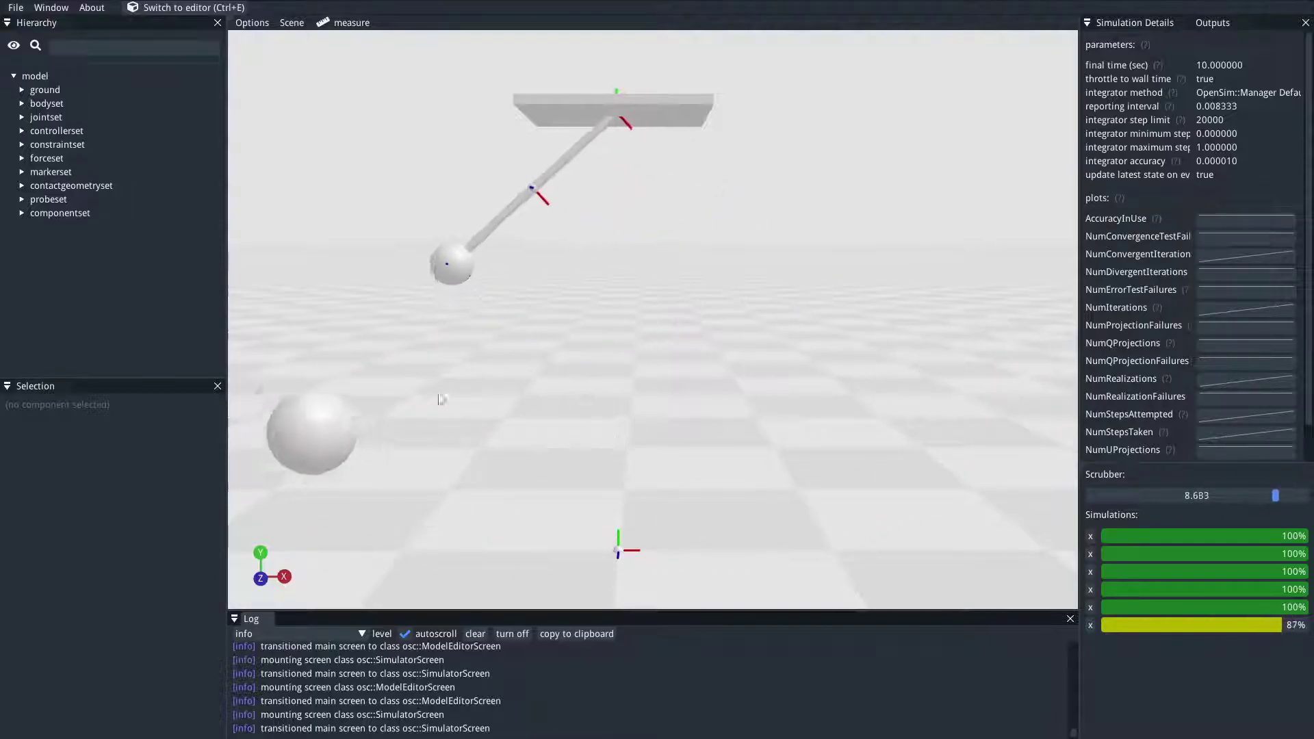
Step: Back in the editor, try a new radius on the second sphere and undo the mistaken 0.005
{"action": "left_click", "coordinate": [198, 9]}
{"action": "left_click", "coordinate": [1102, 351]}
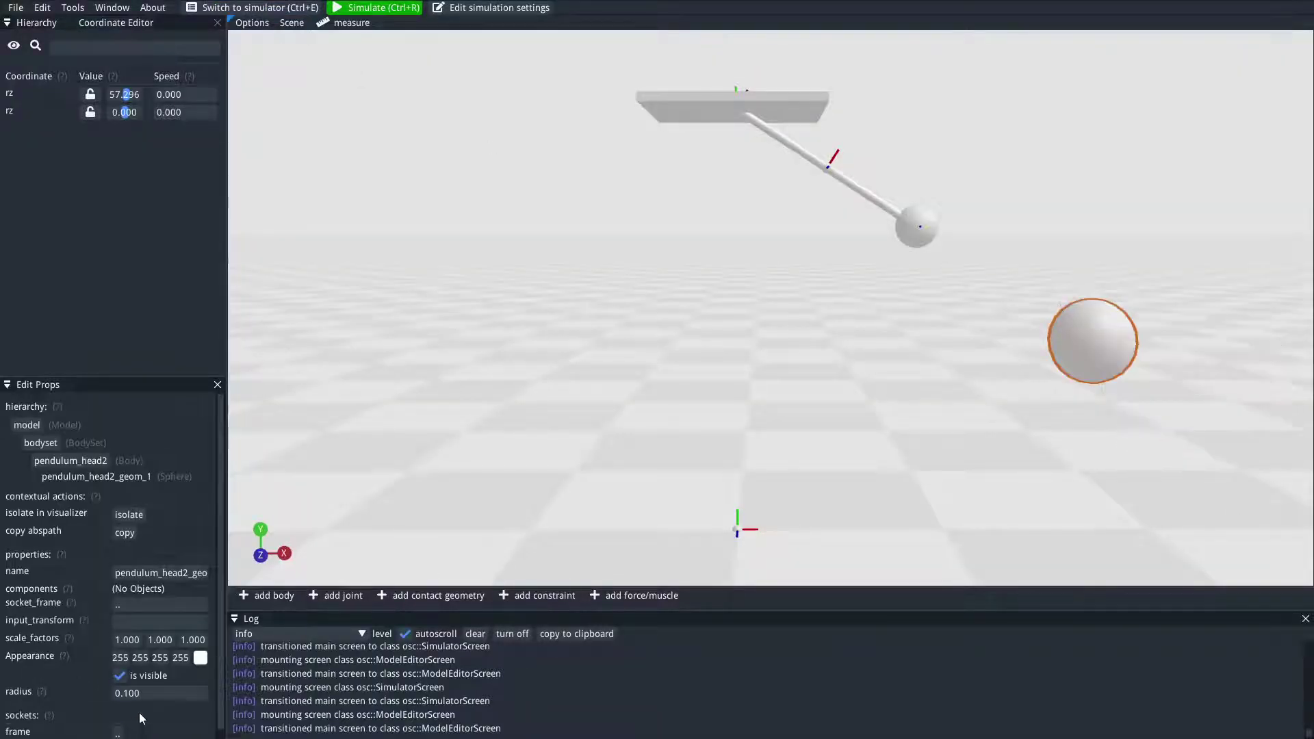
{"action": "left_click", "coordinate": [158, 692]}
{"action": "type", "text": "0."}
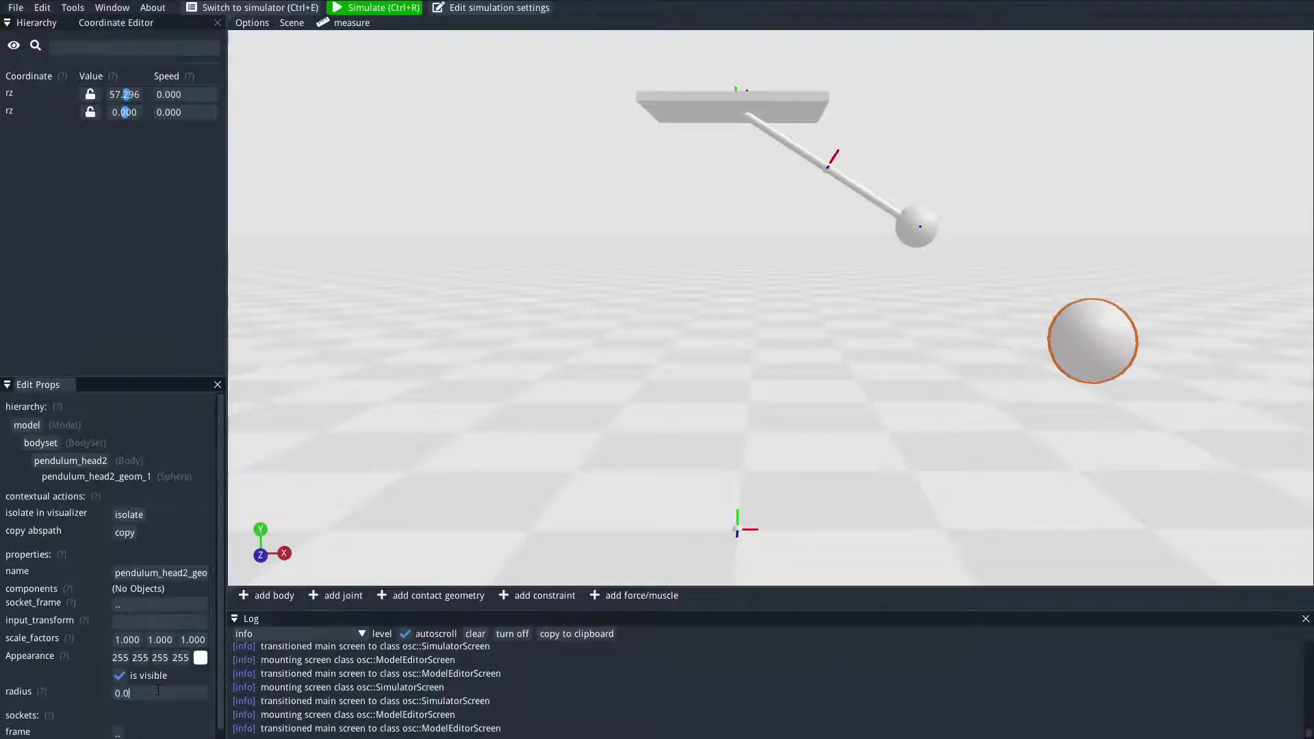
{"action": "key", "text": "Return"}
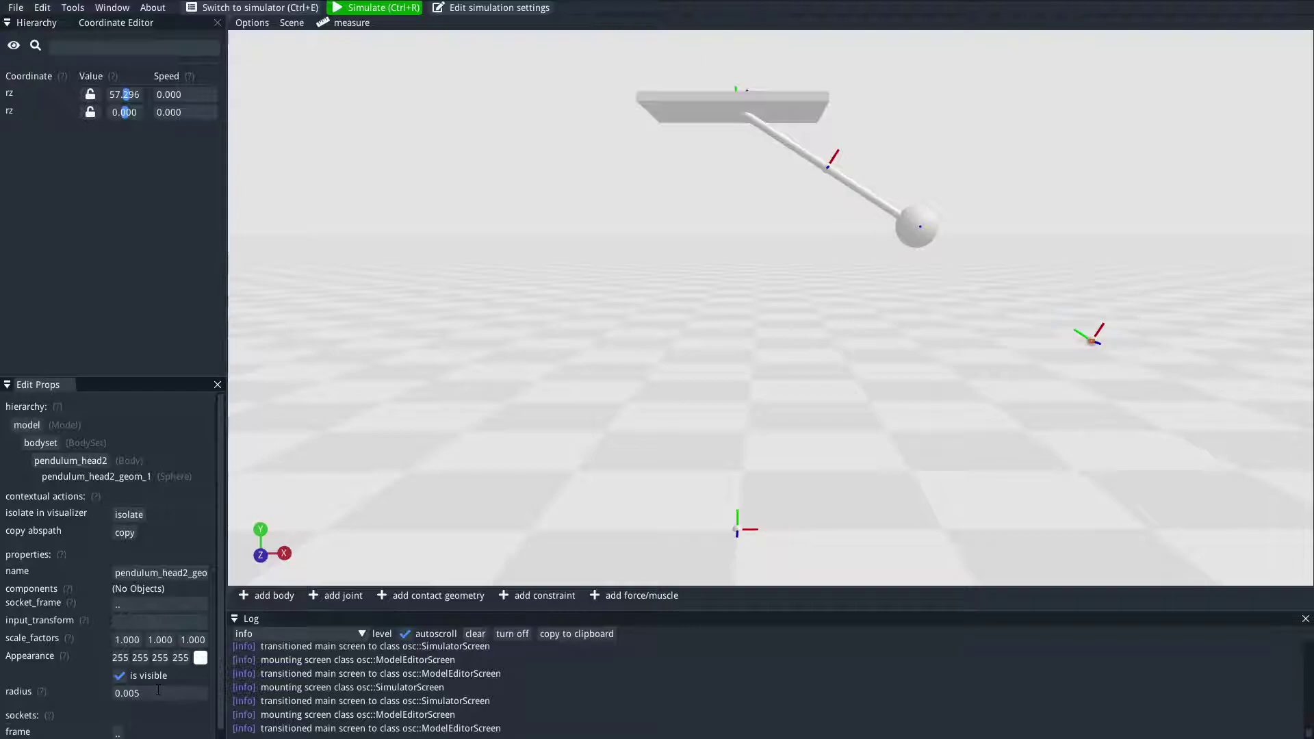
{"action": "left_click", "coordinate": [927, 223]}
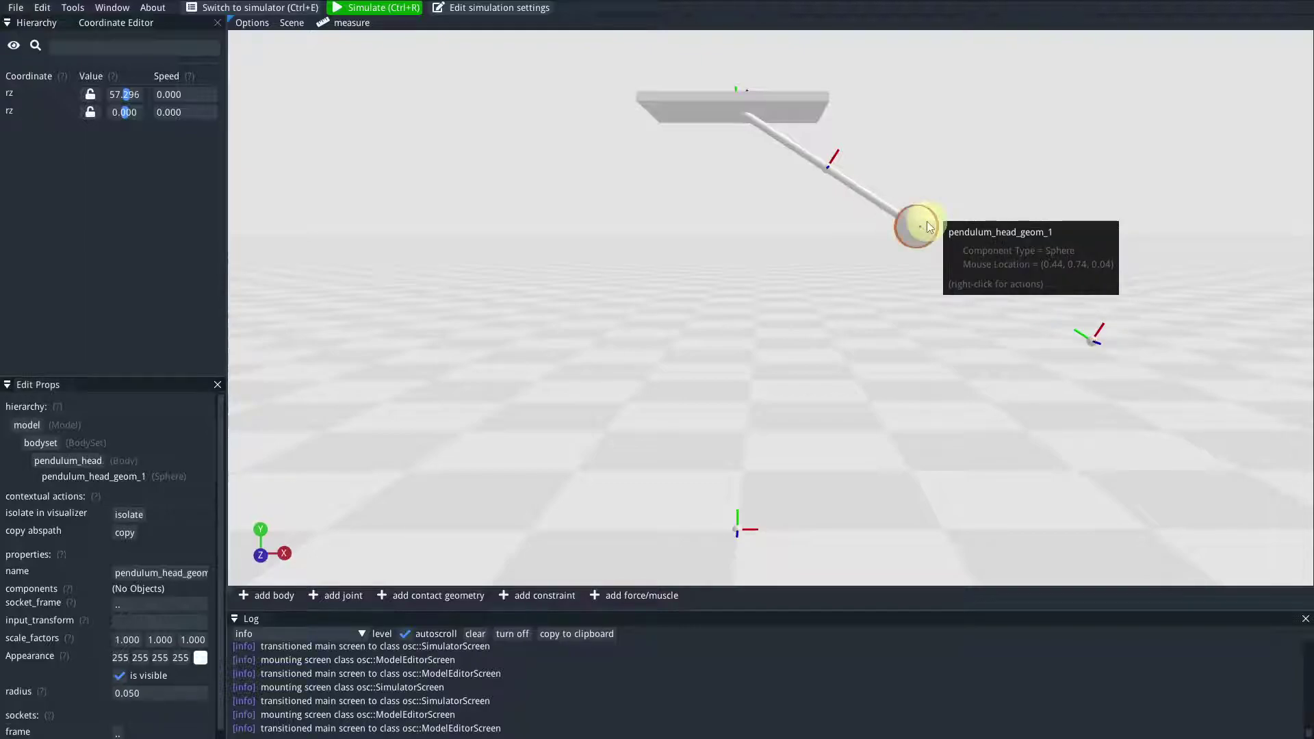
{"action": "key", "text": "ctrl+z"}
Step: Set the second sphere's radius to 0.05 to match the first head
{"action": "left_click", "coordinate": [1092, 340]}
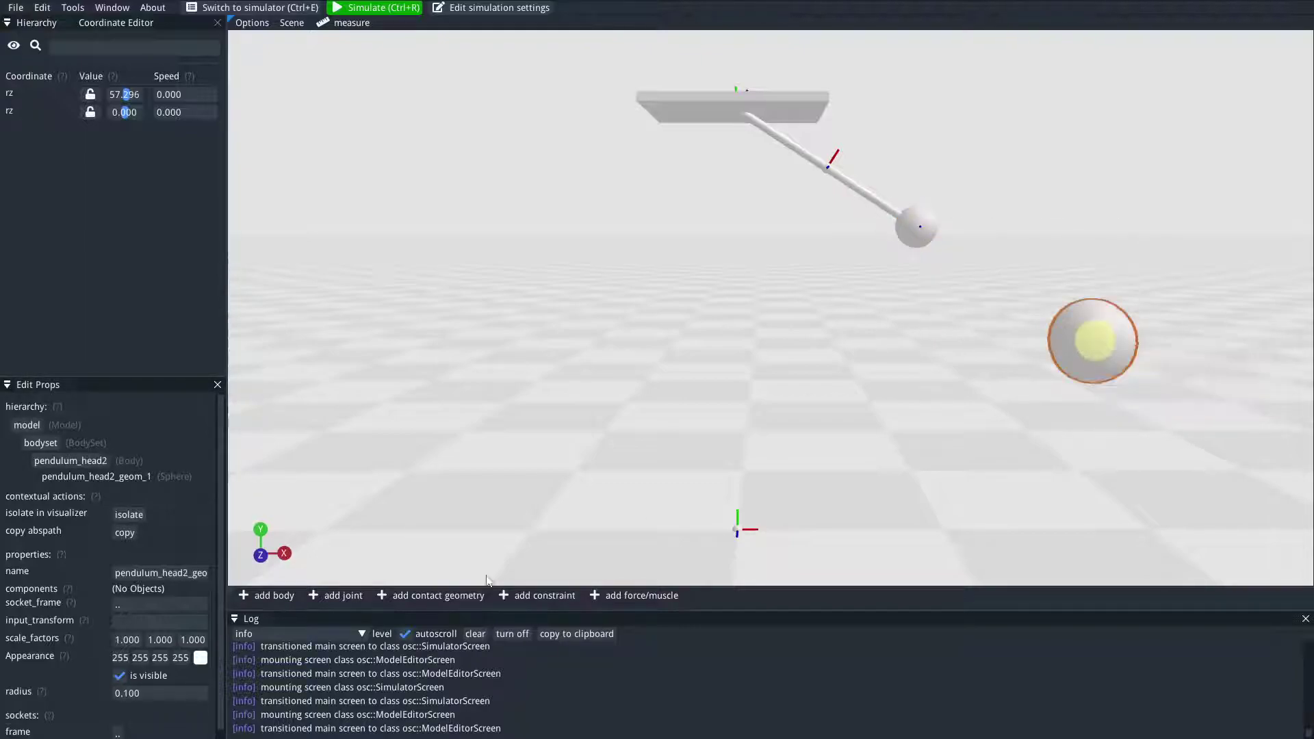
{"action": "left_click", "coordinate": [161, 694]}
{"action": "type", "text": "0"}
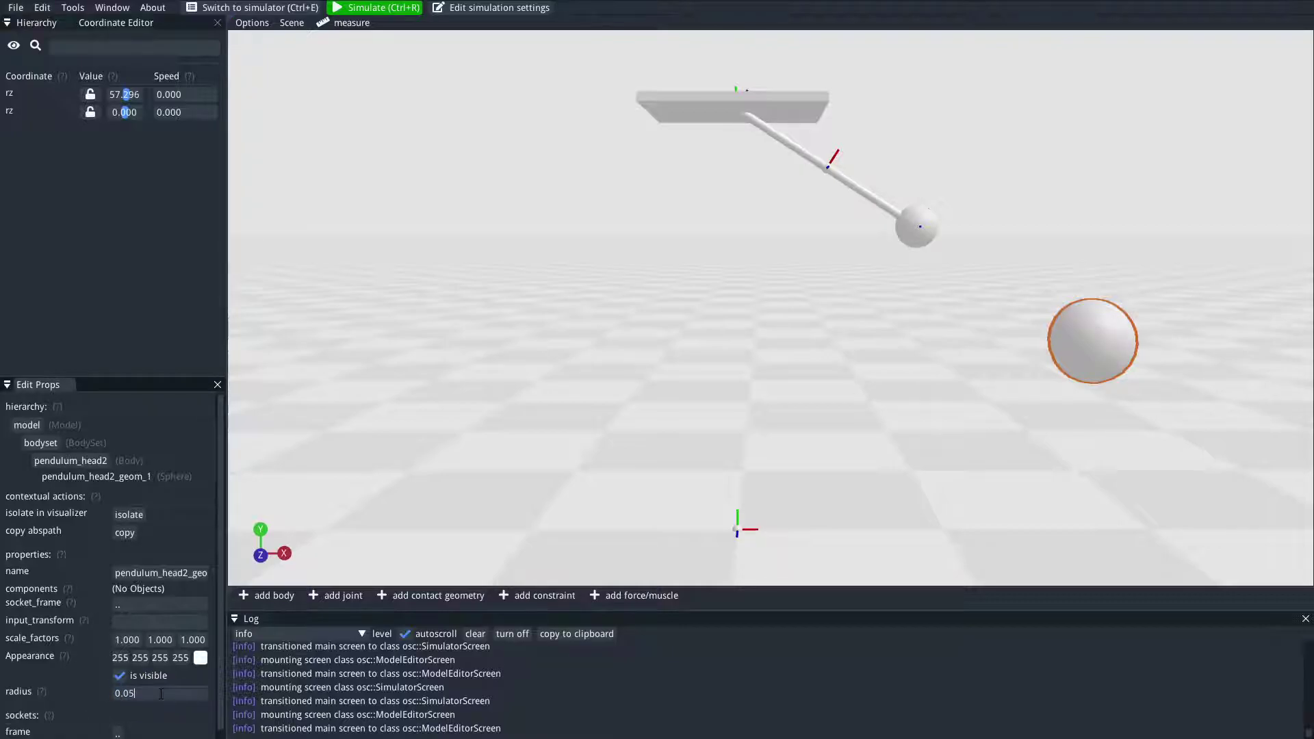
{"action": "key", "text": "Return"}
{"action": "left_click", "coordinate": [968, 385]}
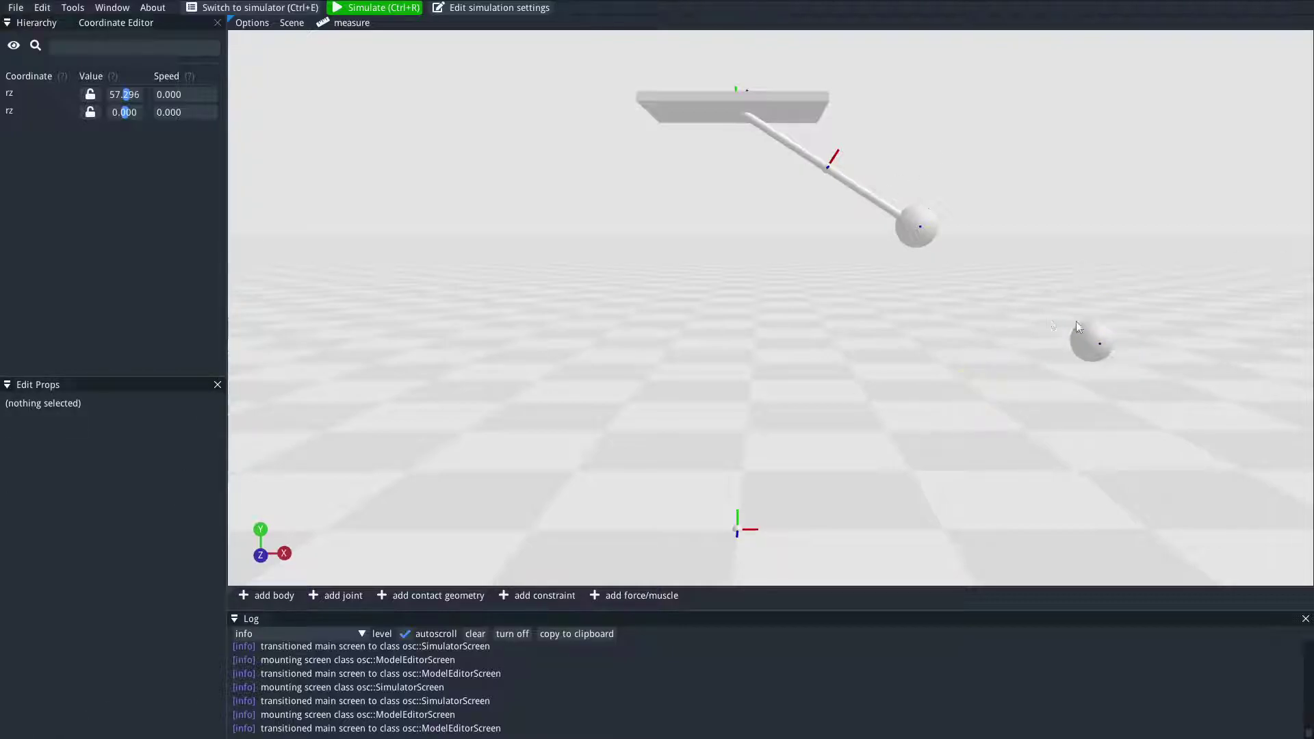
{"action": "left_click", "coordinate": [1100, 347]}
Step: Add an offset frame to pendulum_head2 with Y translation 0.25
{"action": "left_click", "coordinate": [88, 461]}
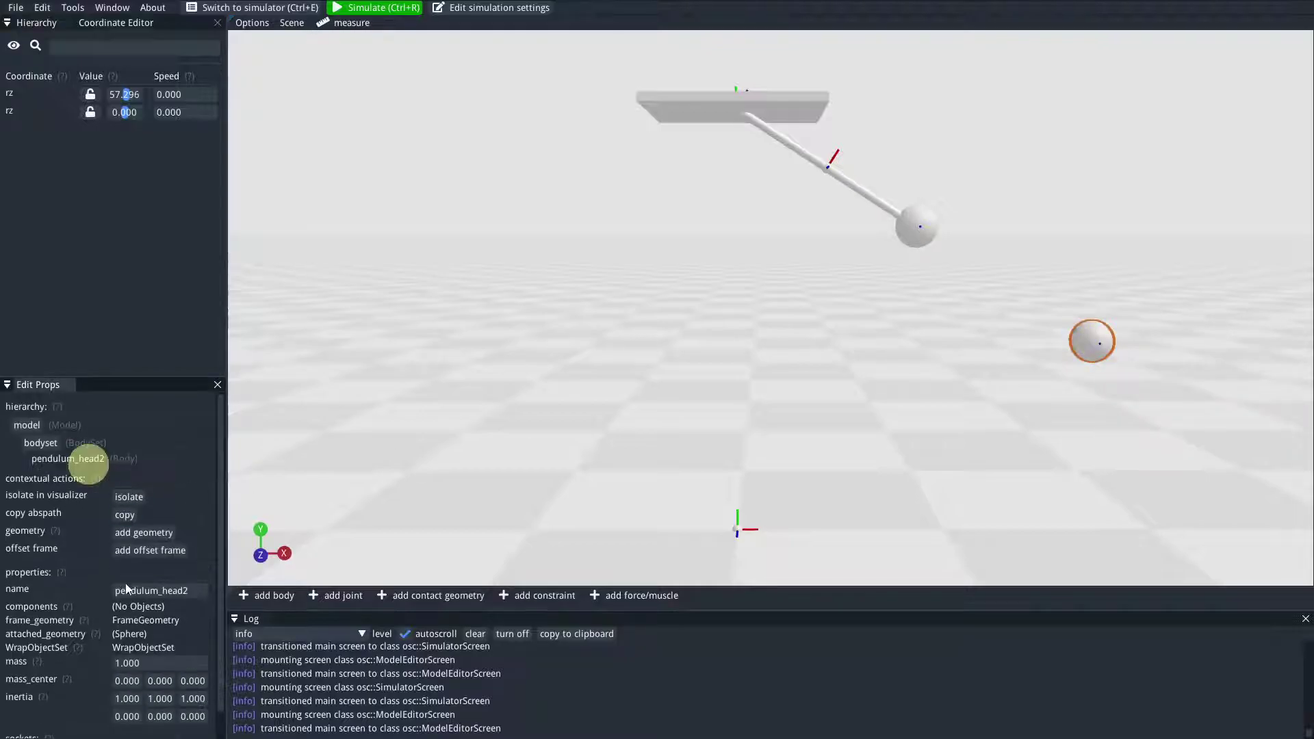
{"action": "left_click", "coordinate": [156, 548]}
{"action": "double_click", "coordinate": [169, 698]}
{"action": "type", "text": "0.25"}
{"action": "key", "text": "Return"}
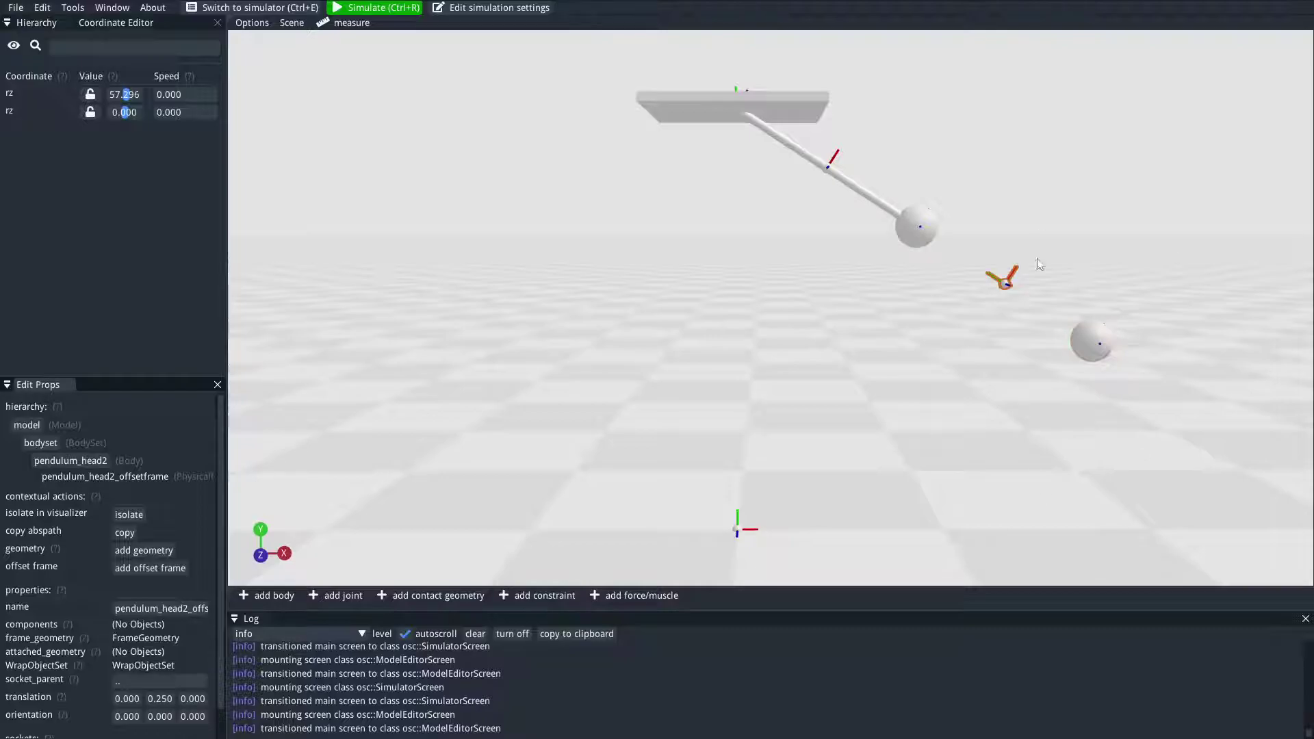
Step: Attach a cylinder to the new offset frame and give it half-height 0.25
{"action": "left_click", "coordinate": [137, 545]}
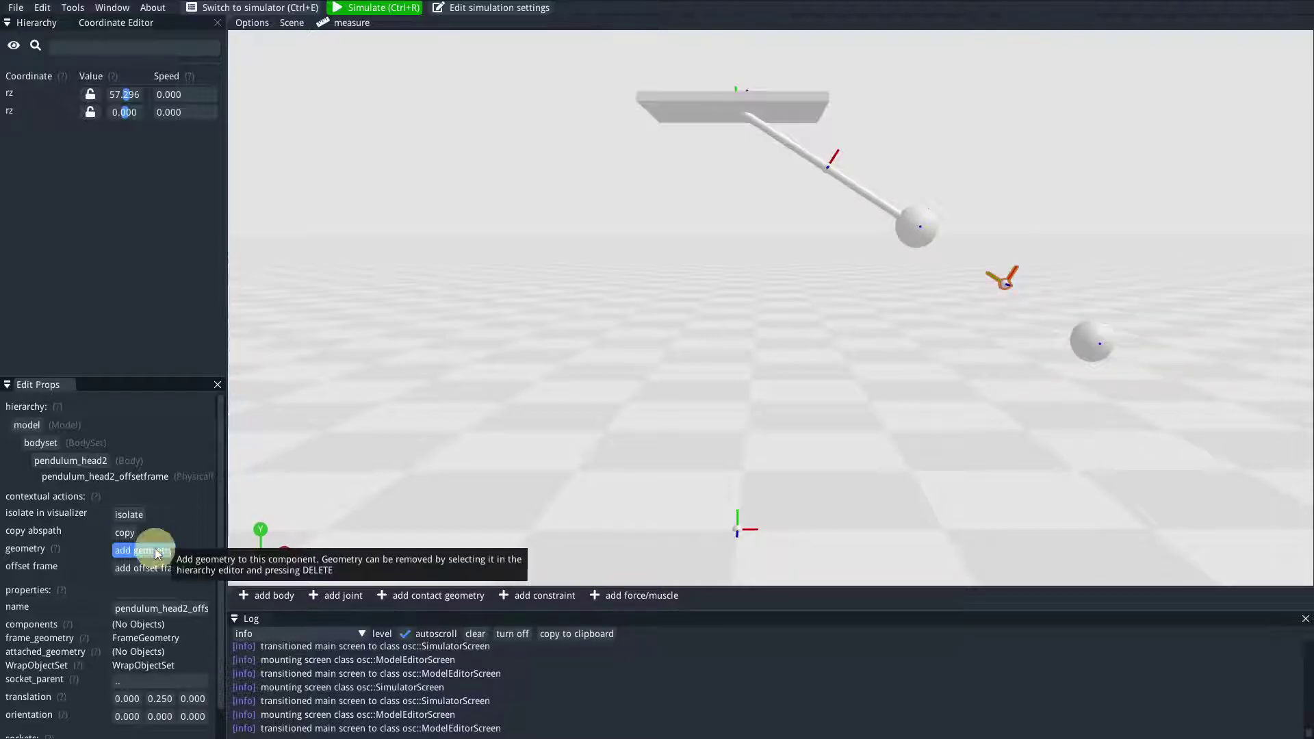
{"action": "left_click", "coordinate": [618, 252]}
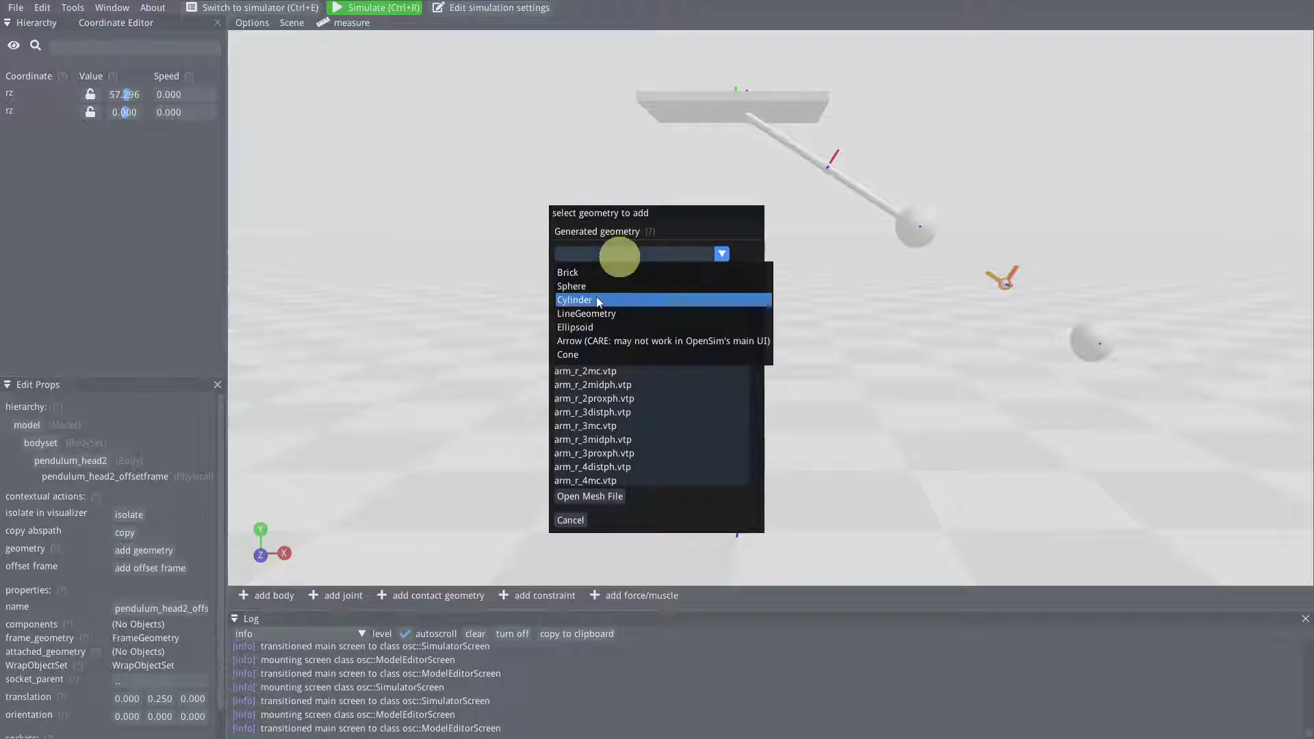
{"action": "left_click", "coordinate": [598, 295]}
{"action": "scroll", "coordinate": [141, 587], "scroll_direction": "down", "scroll_amount": 1}
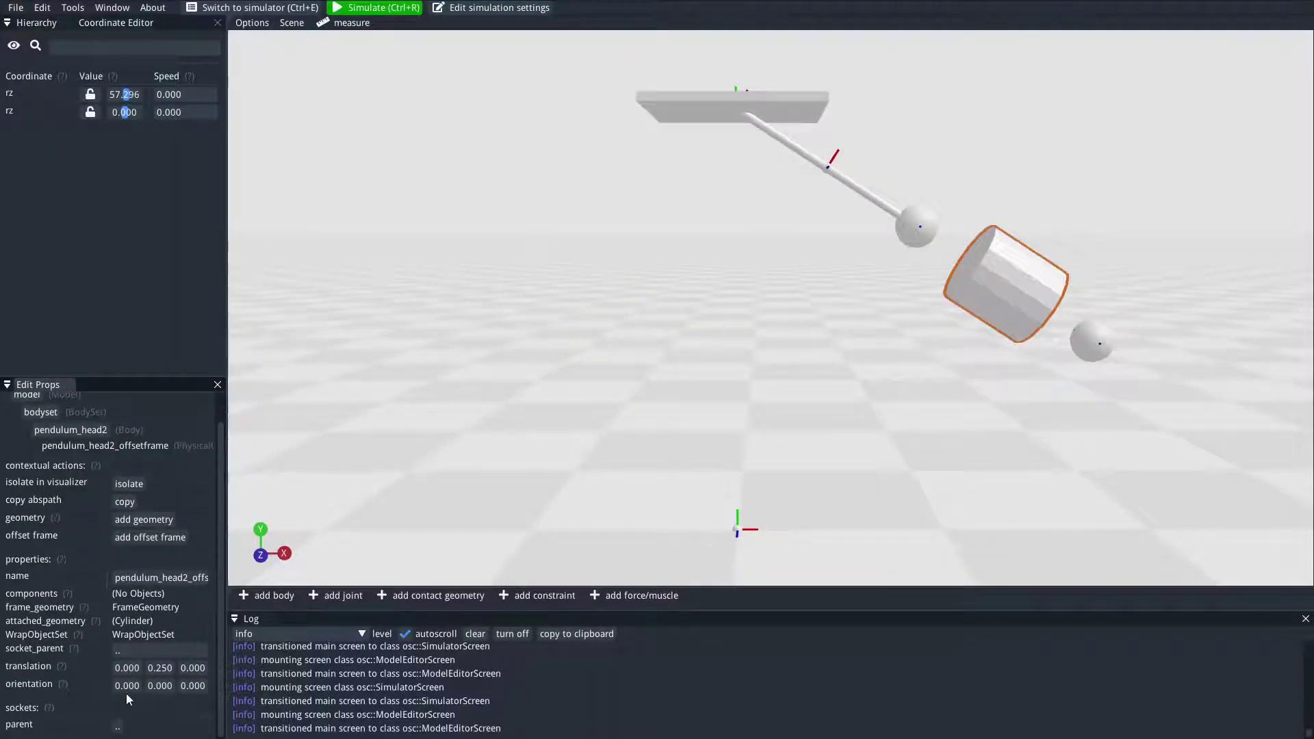
{"action": "left_click", "coordinate": [1012, 290]}
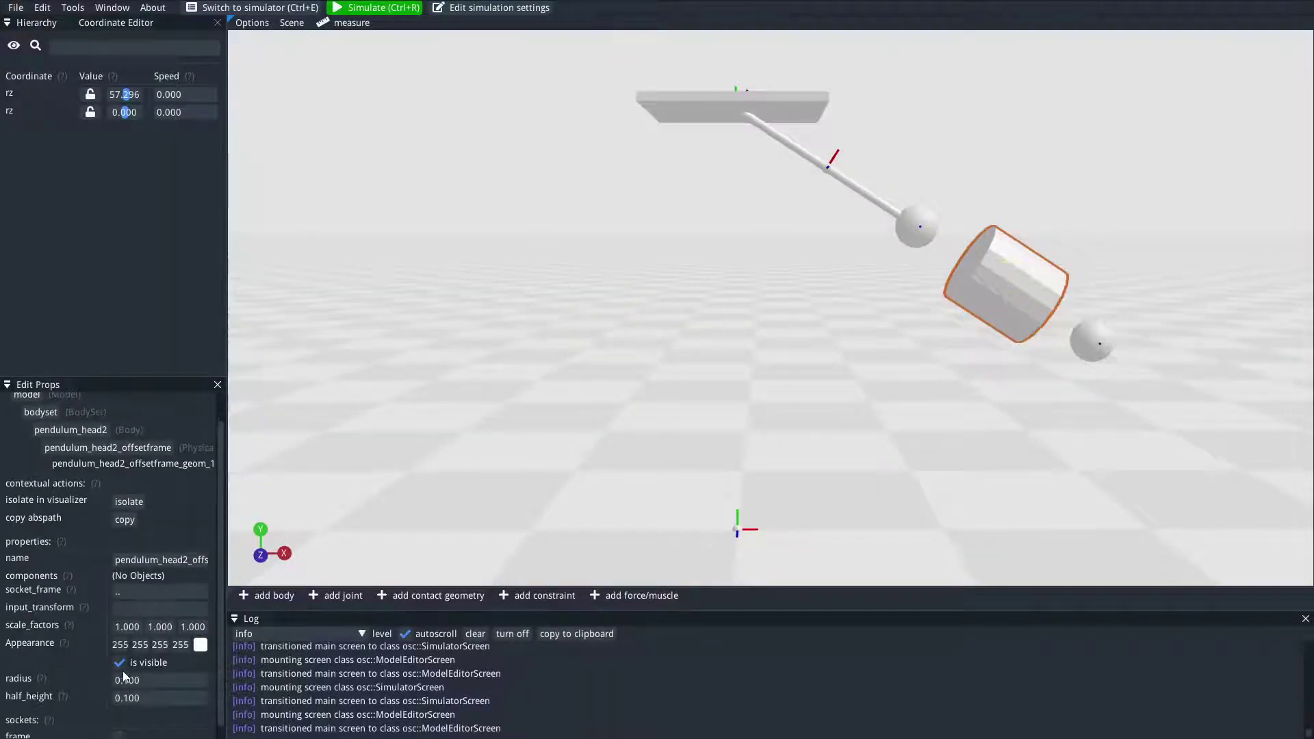
{"action": "left_click", "coordinate": [162, 690]}
{"action": "type", "text": "0.25"}
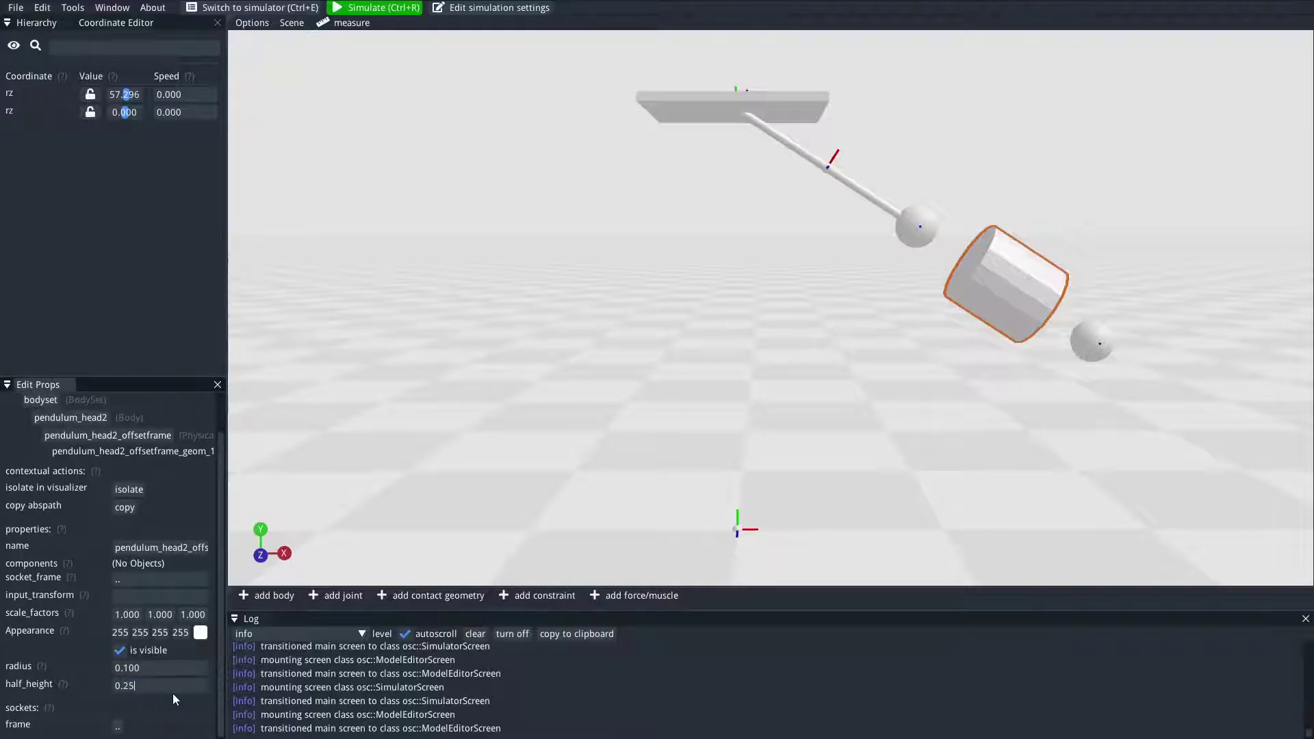
{"action": "key", "text": "Return"}
Step: Thin the second rod to radius 0.01
{"action": "left_click", "coordinate": [191, 667]}
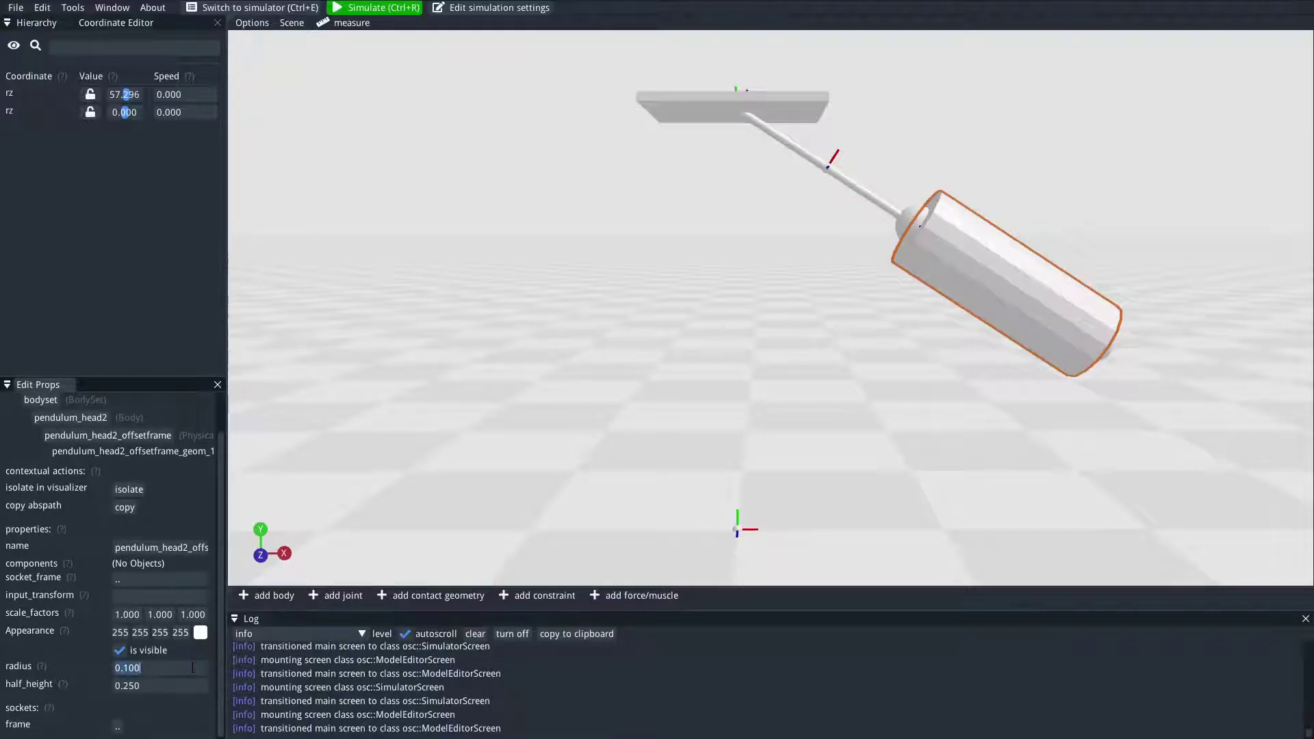
{"action": "type", "text": "0."}
{"action": "key", "text": "Return"}
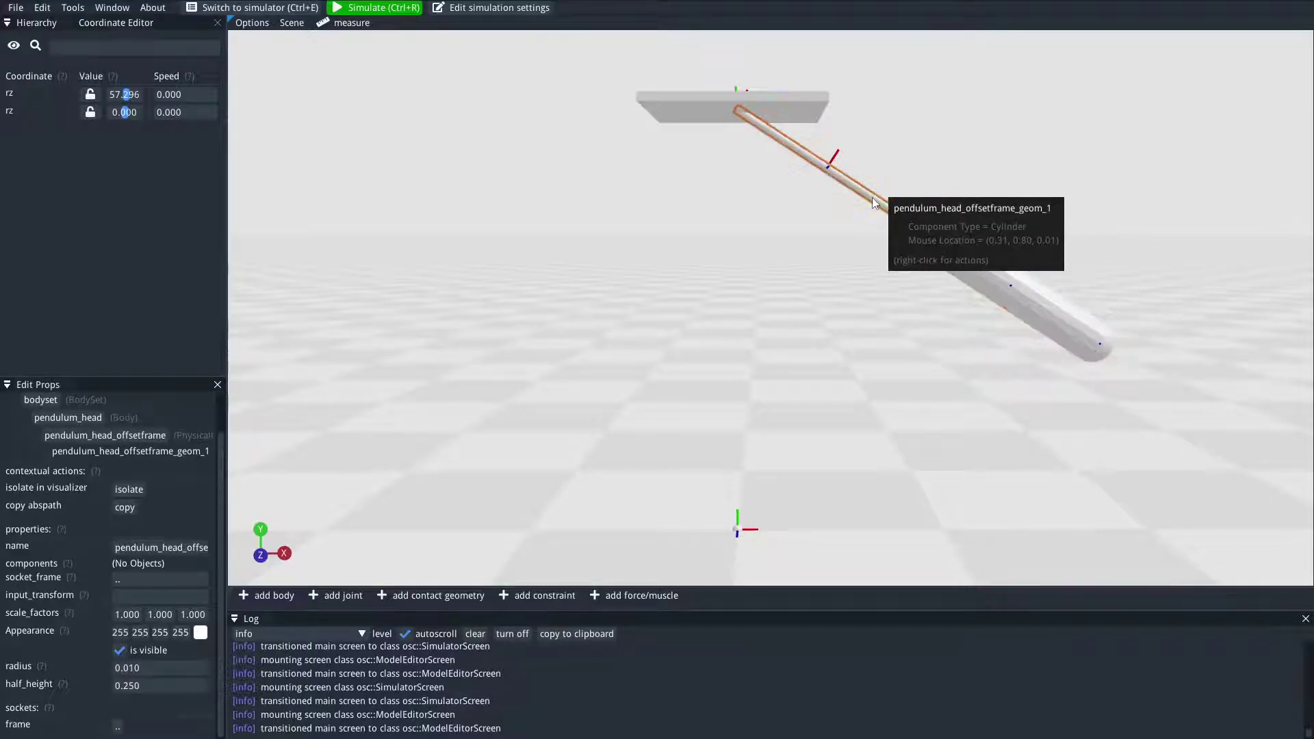
{"action": "left_click", "coordinate": [985, 270]}
{"action": "left_click", "coordinate": [146, 673]}
{"action": "type", "text": "0.01"}
{"action": "key", "text": "Return"}
{"action": "left_click", "coordinate": [684, 316]}
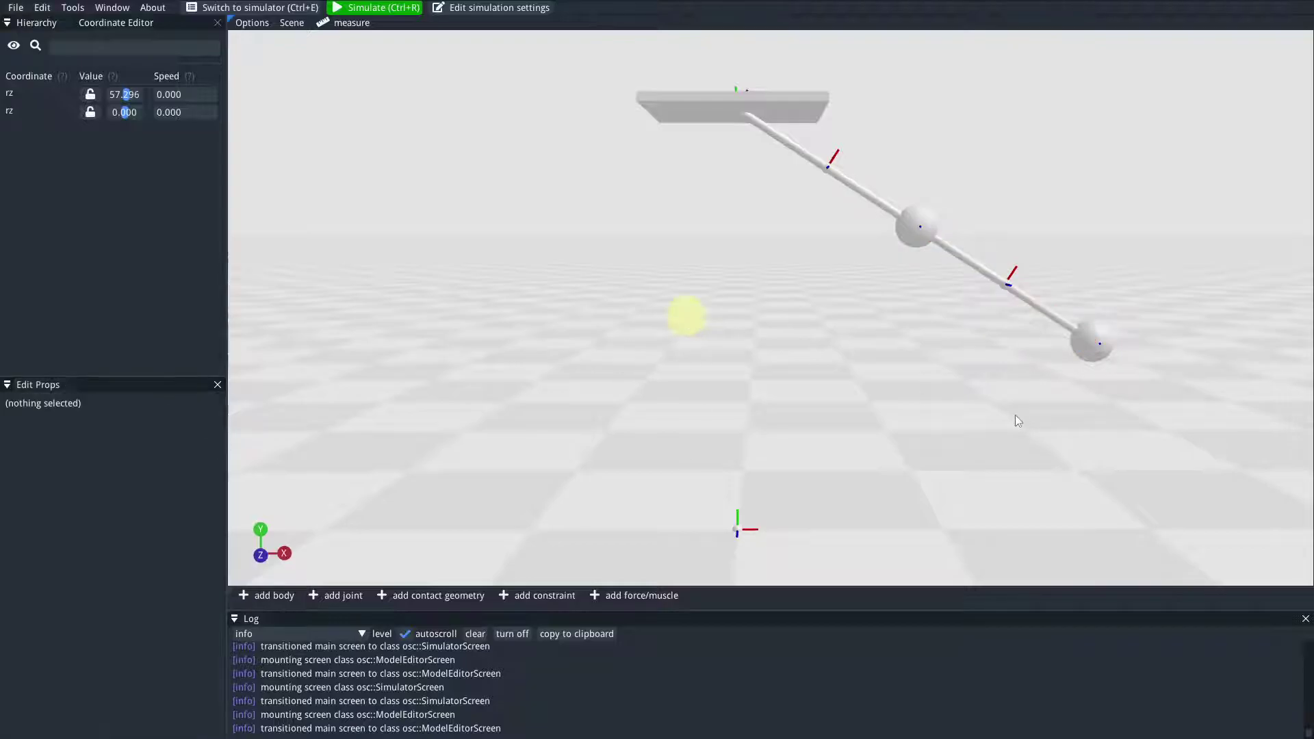
{"action": "left_click_drag", "start_coordinate": [920, 408], "coordinate": [884, 424]}
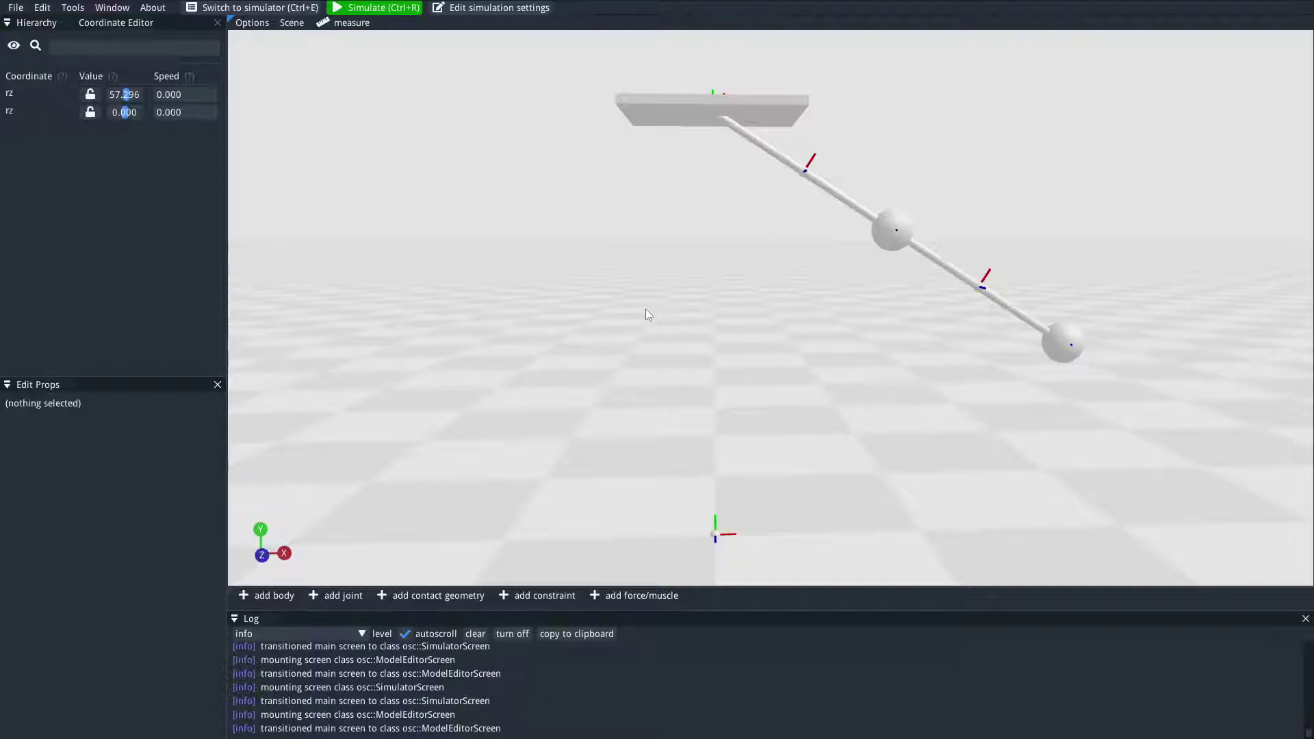
Step: Save the model over pendulum.osim, confirming the replacement
{"action": "key", "text": "ctrl+shift+s"}
{"action": "left_click", "coordinate": [336, 150]}
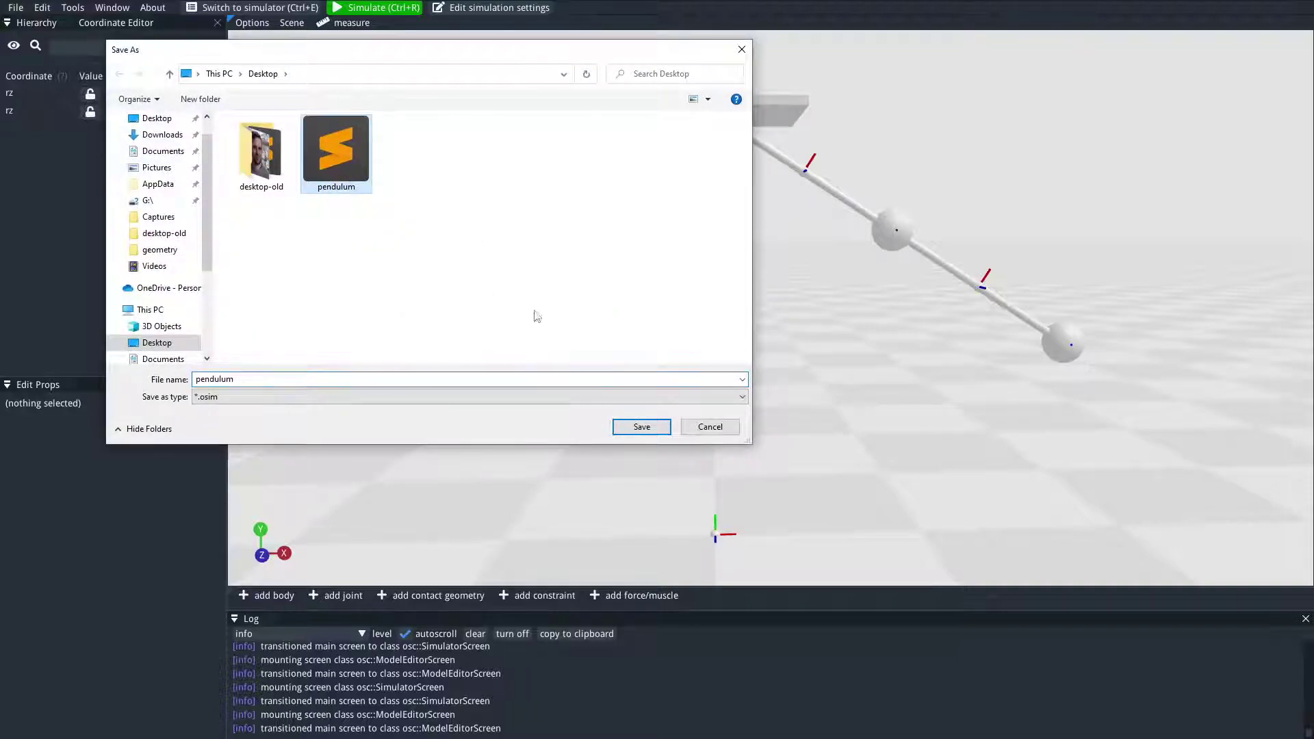
{"action": "left_click", "coordinate": [641, 426]}
{"action": "left_click", "coordinate": [768, 361]}
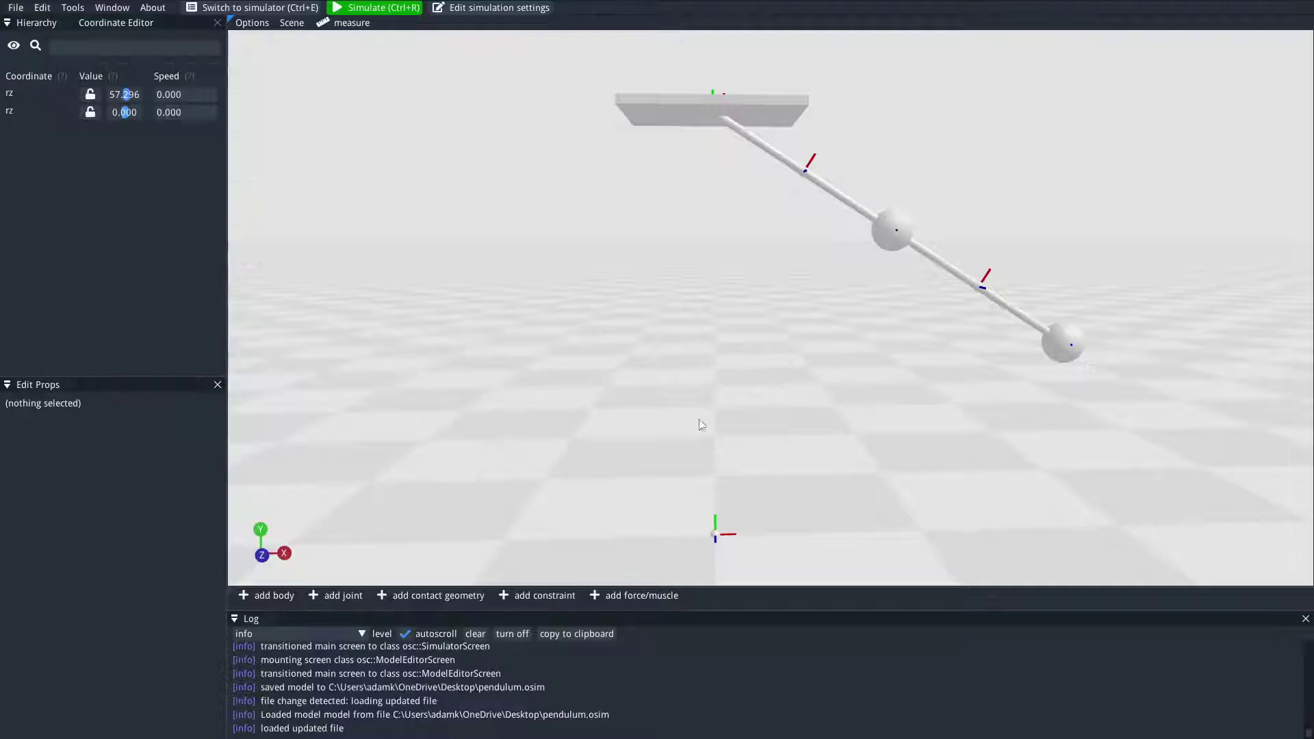
Step: Search the Start menu for opensim
{"action": "key", "text": "alt+Tab"}
{"action": "key", "text": "super"}
{"action": "type", "text": "opensim"}
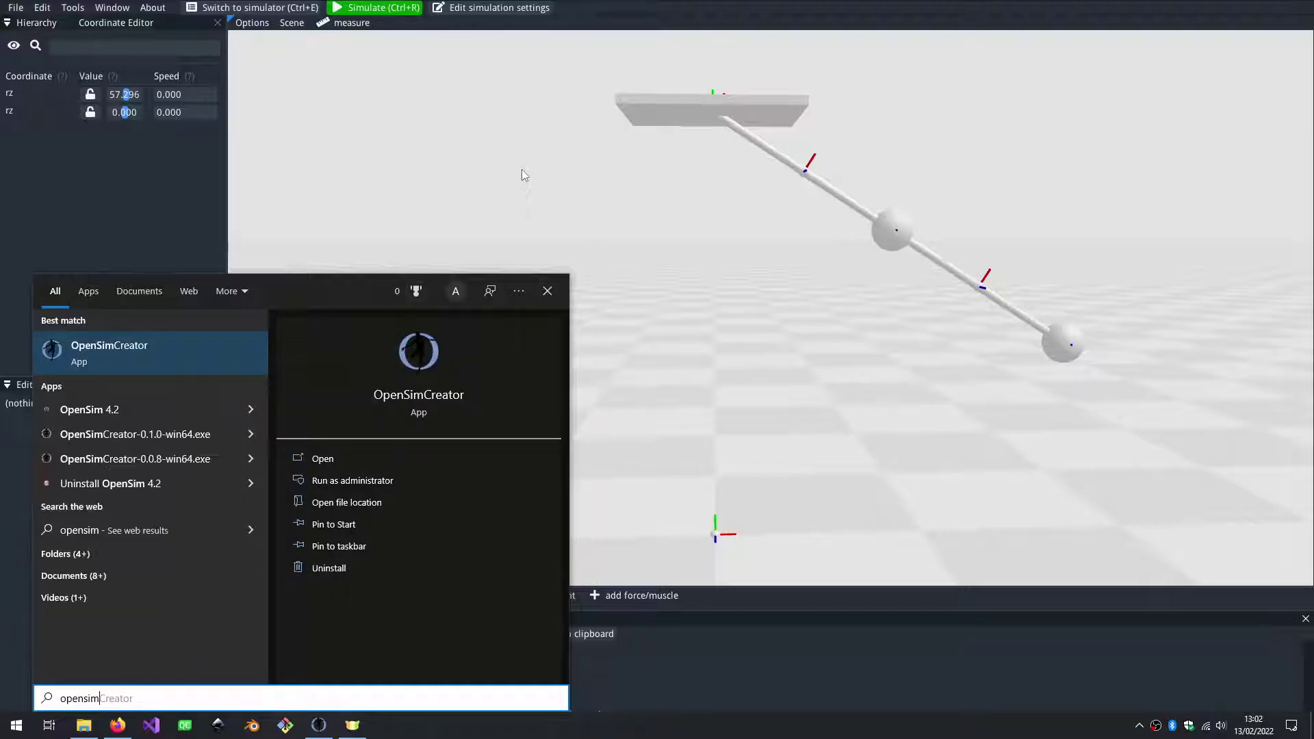
Step: Launch OpenSim 4.2 and open pendulum.osim
{"action": "key", "text": "Down"}
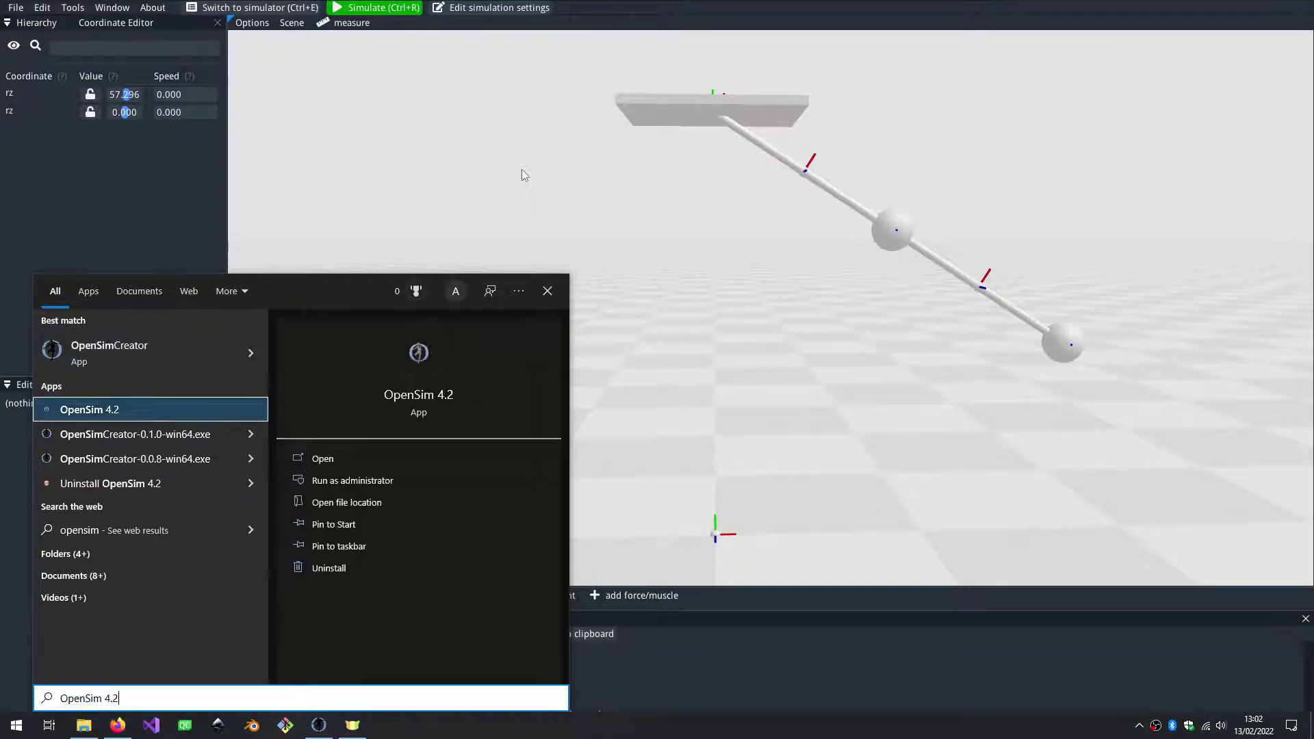
{"action": "key", "text": "Return"}
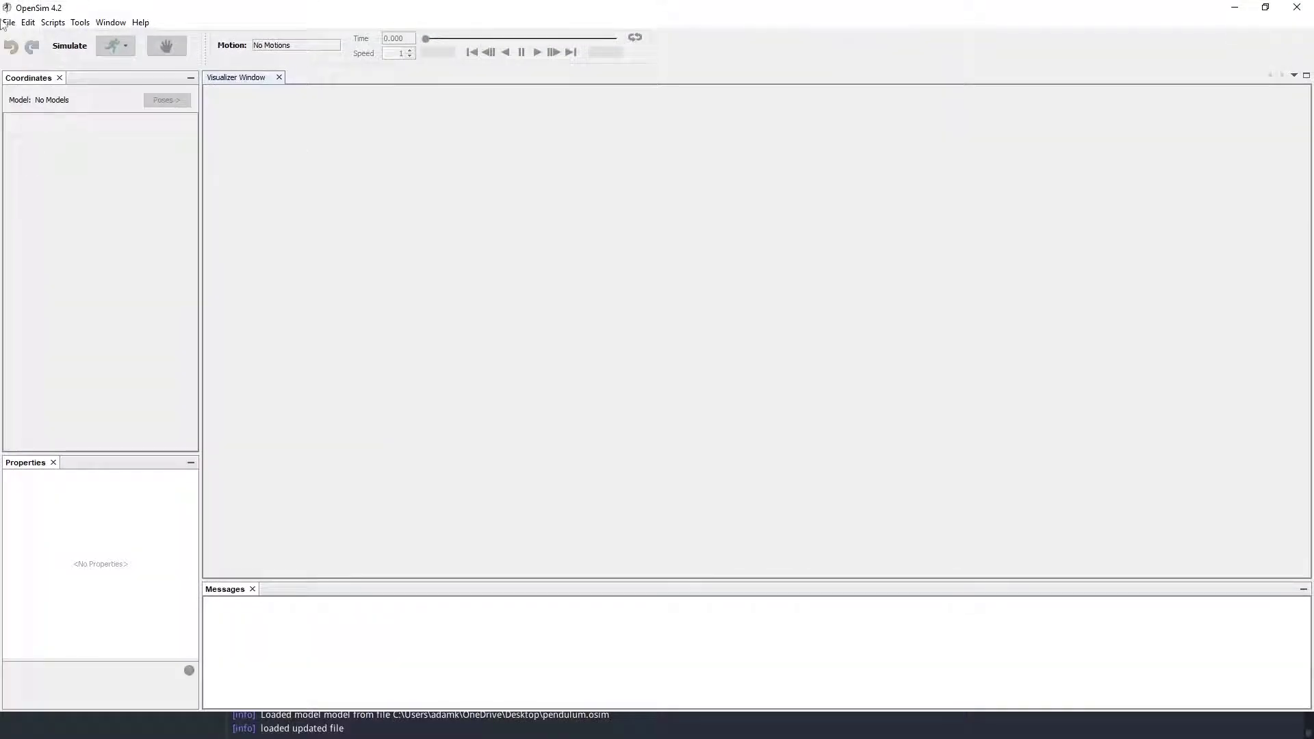
{"action": "left_click", "coordinate": [9, 22]}
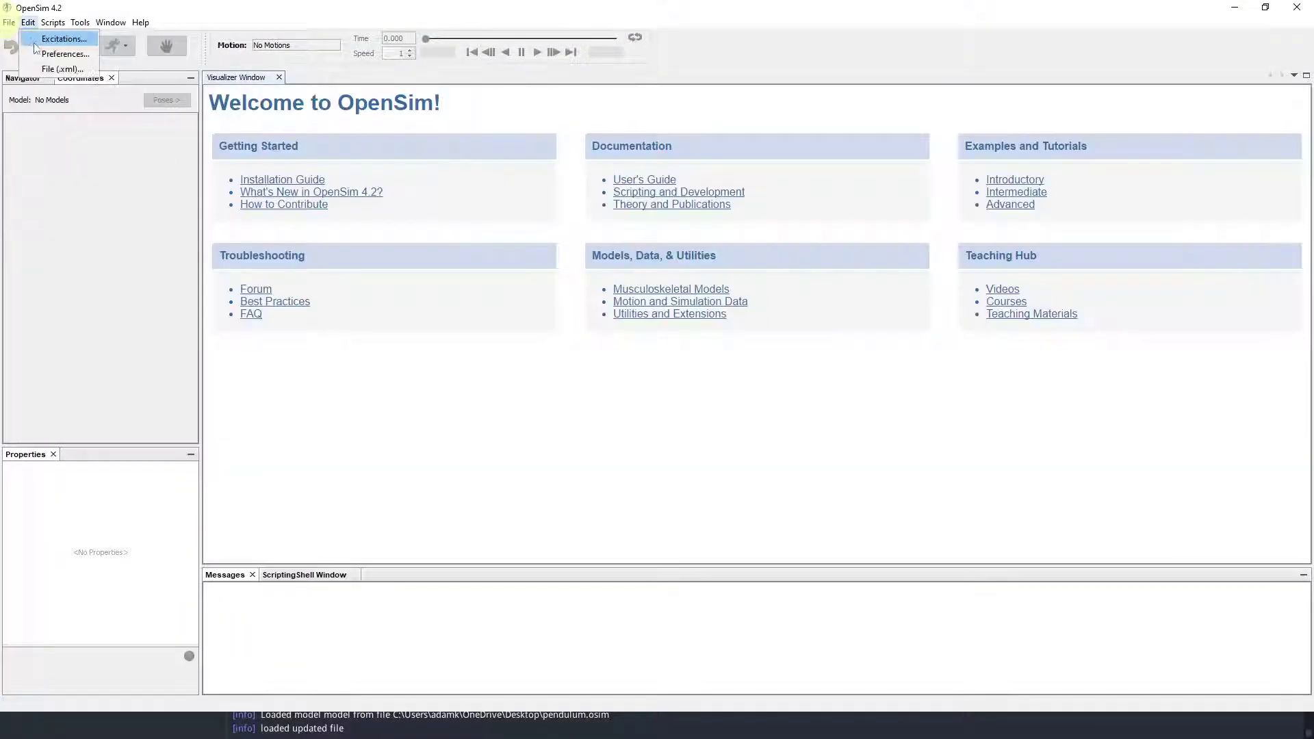
{"action": "left_click", "coordinate": [15, 44]}
{"action": "double_click", "coordinate": [562, 274]}
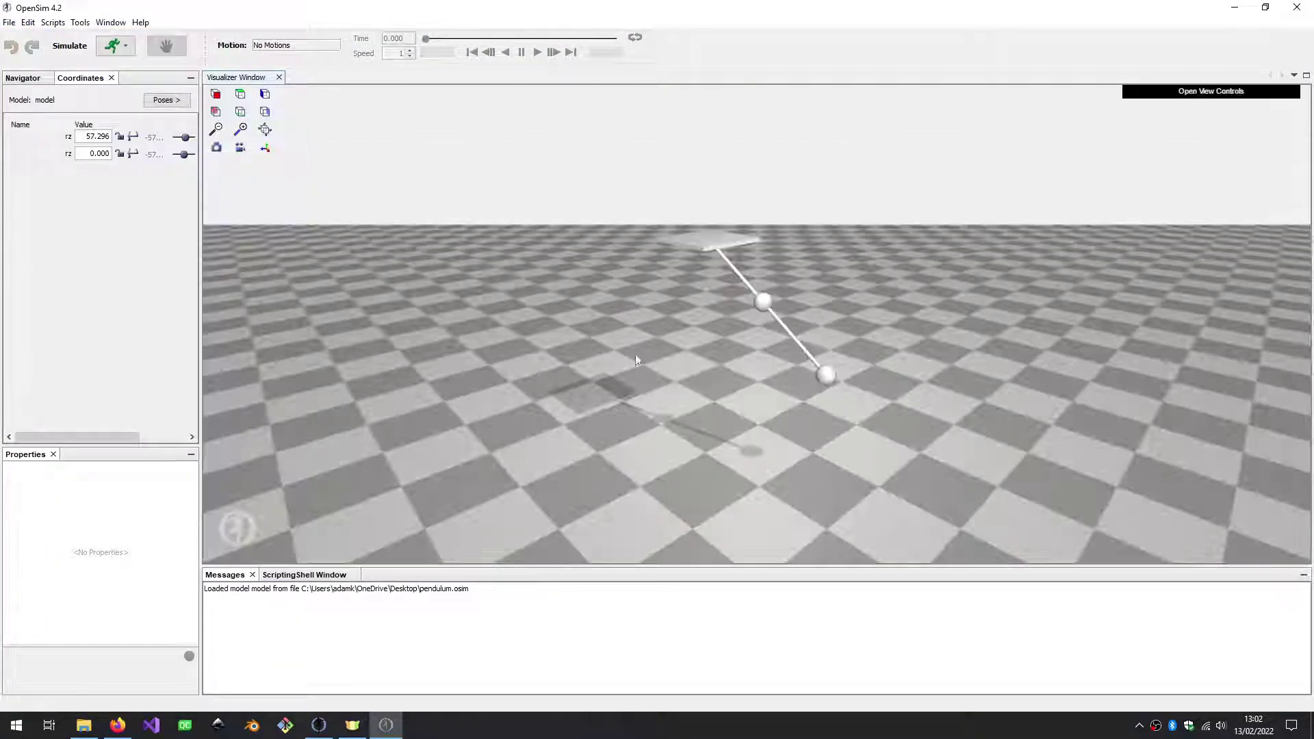
{"action": "left_click_drag", "start_coordinate": [635, 355], "coordinate": [698, 397]}
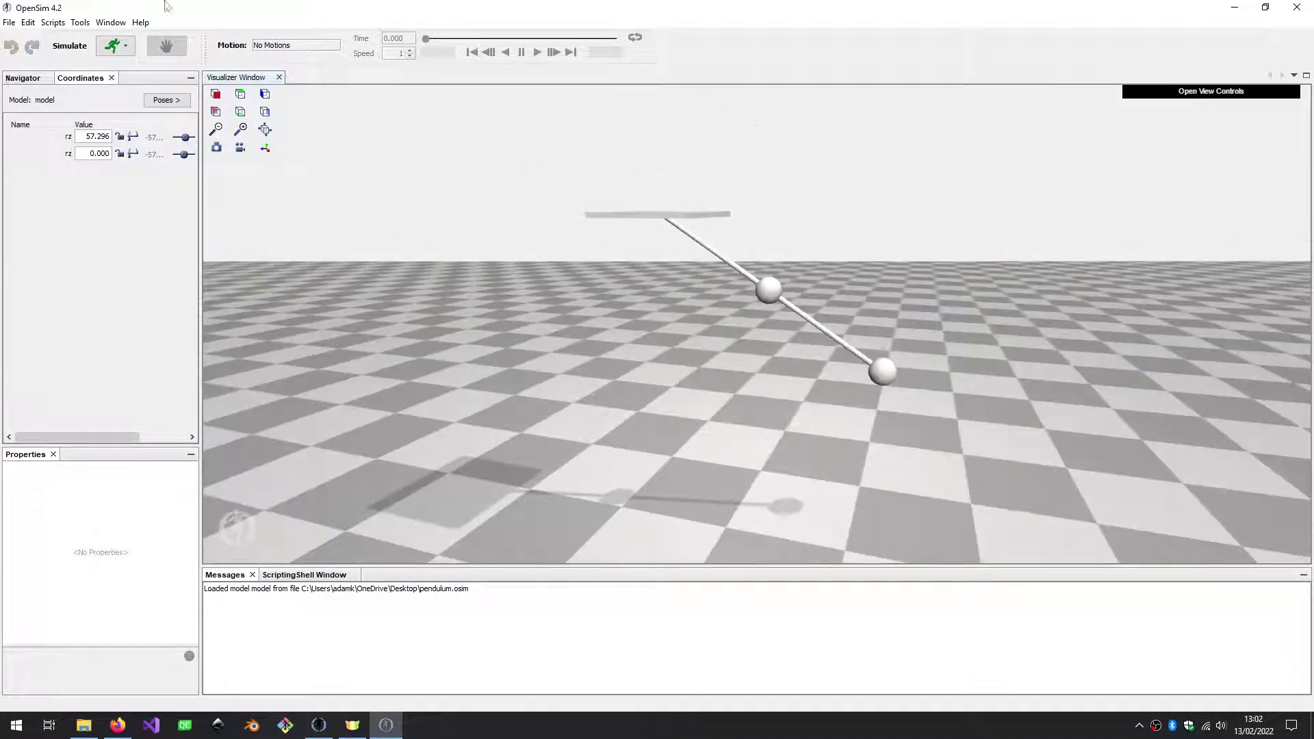
Step: Run the forward simulation, play back the swinging motion, then close OpenSim 4.2
{"action": "left_click", "coordinate": [110, 46]}
{"action": "left_click", "coordinate": [537, 53]}
{"action": "mouse_move", "coordinate": [562, 295]}
{"action": "left_mouse_down"}
{"action": "mouse_move", "coordinate": [519, 317]}
{"action": "mouse_move", "coordinate": [548, 295]}
{"action": "left_mouse_up"}
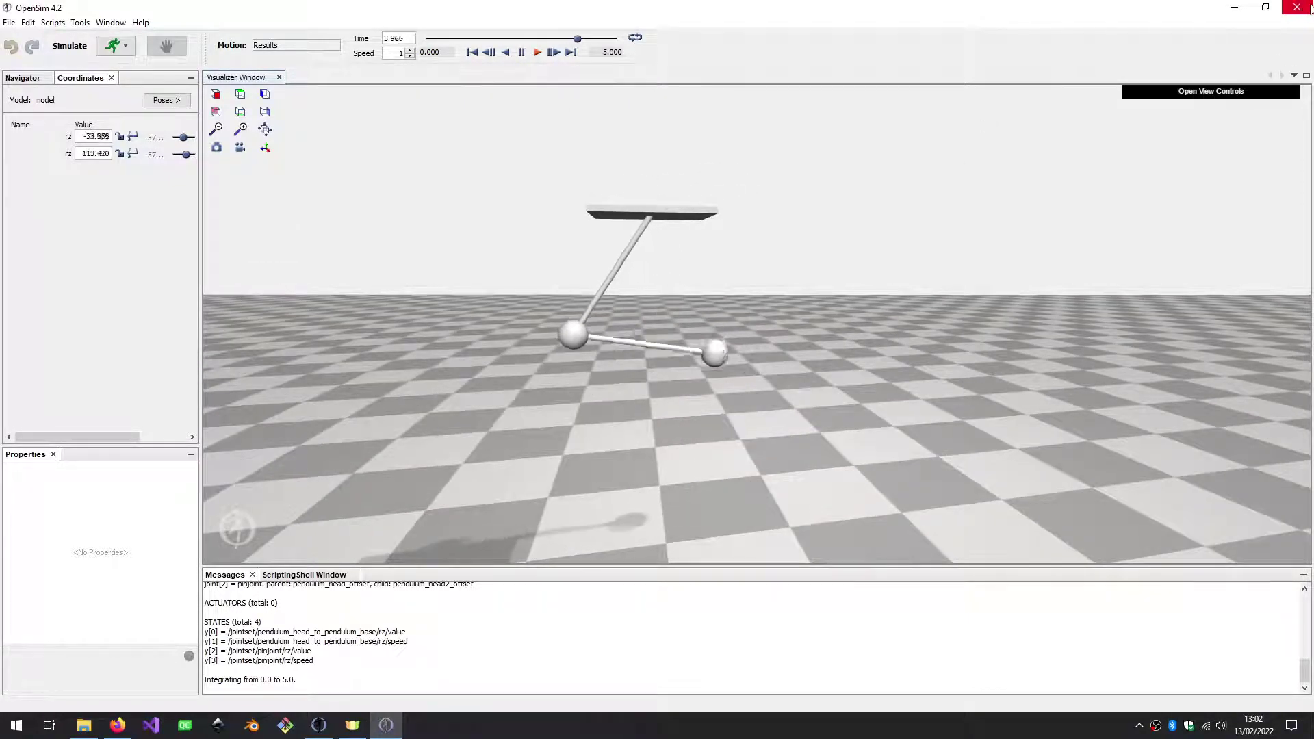
{"action": "left_click", "coordinate": [1296, 7]}
{"action": "left_click", "coordinate": [633, 376]}
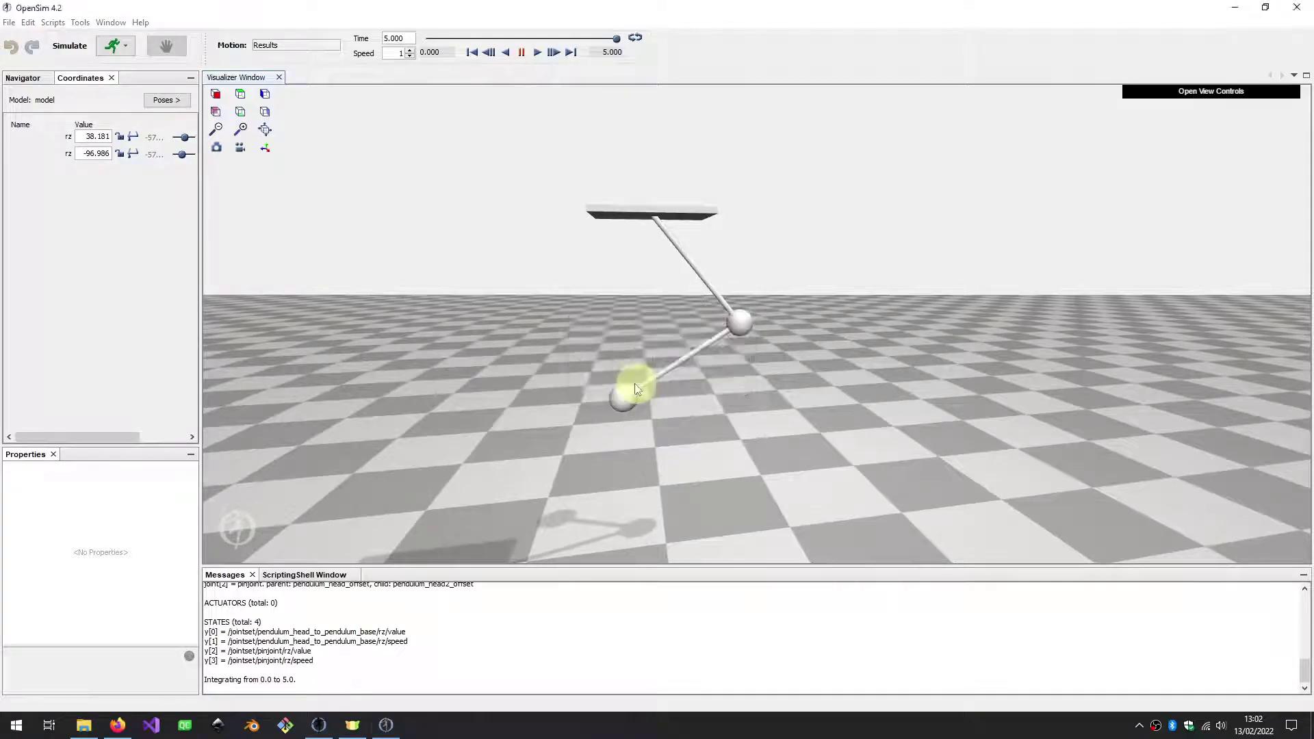
Step: Decline saving the motion, then request the upper sphere's angular_acceleration magnitude output
{"action": "left_click", "coordinate": [751, 410]}
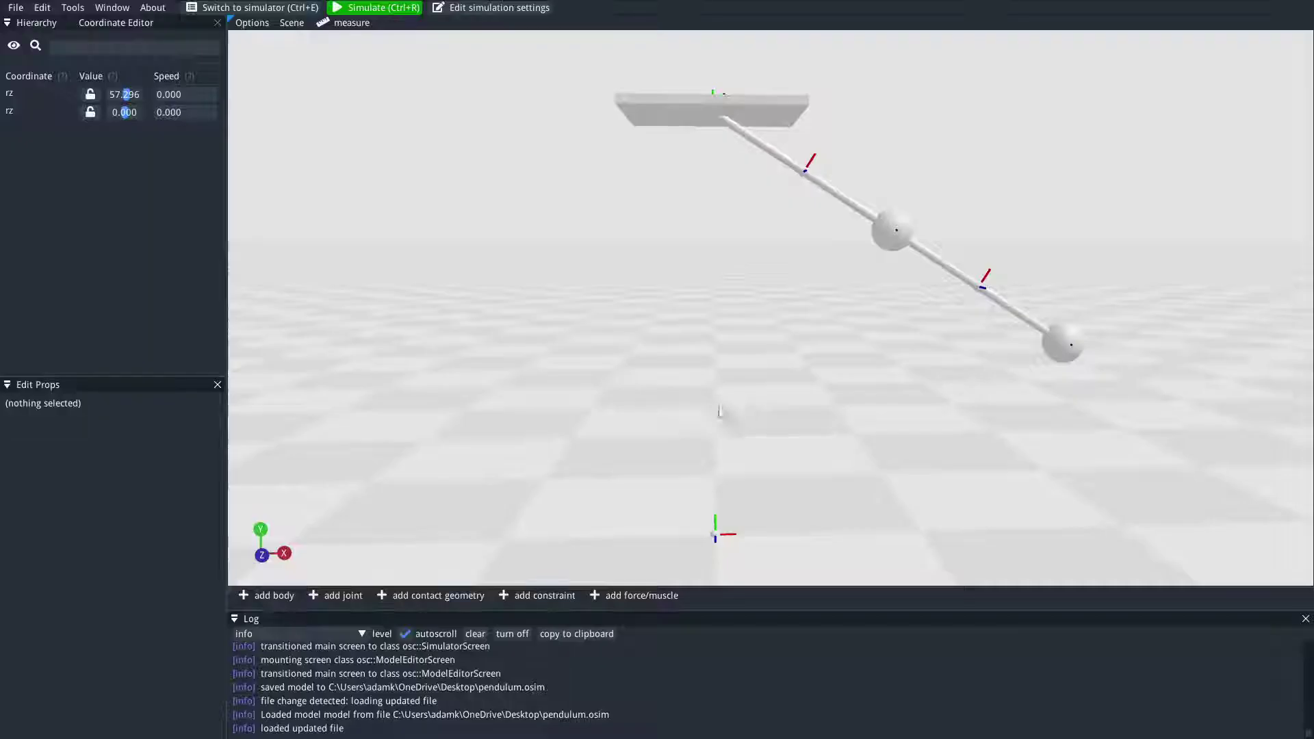
{"action": "mouse_move", "coordinate": [749, 319]}
{"action": "left_mouse_down"}
{"action": "mouse_move", "coordinate": [770, 298]}
{"action": "mouse_move", "coordinate": [752, 305]}
{"action": "left_mouse_up"}
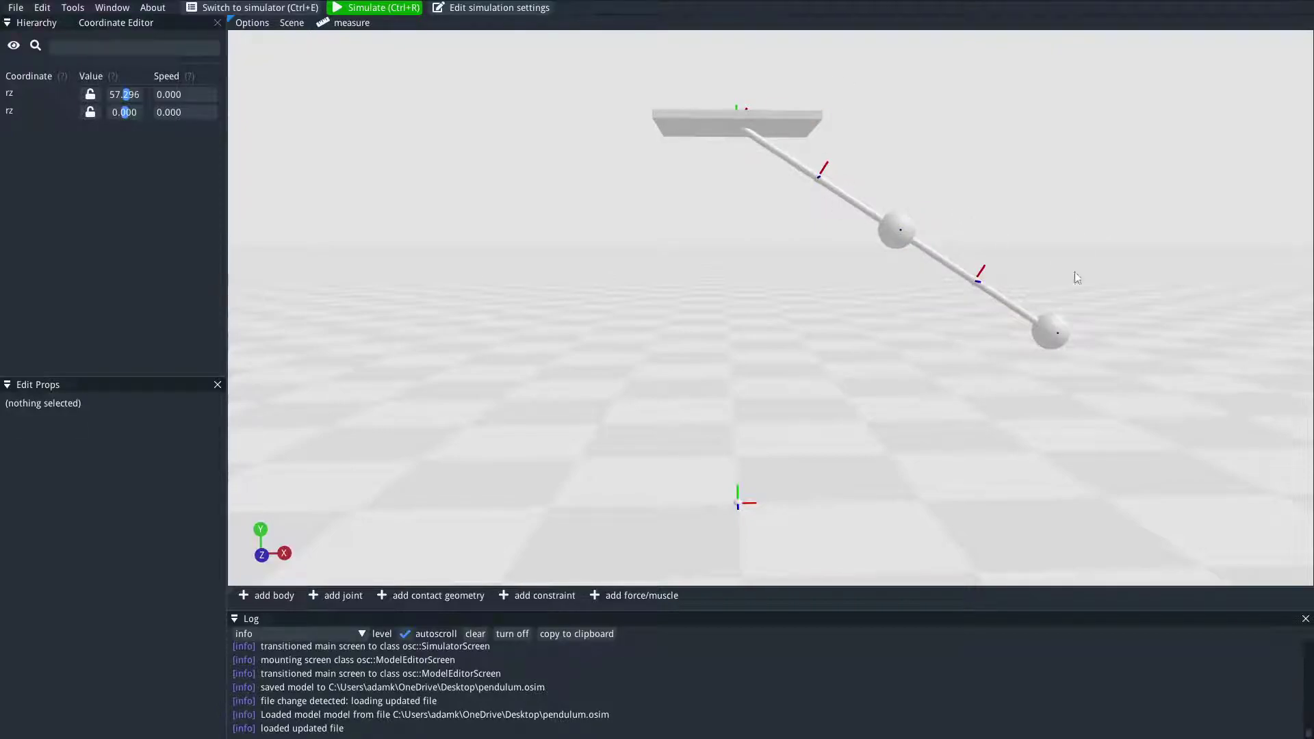
{"action": "right_click", "coordinate": [901, 226]}
{"action": "mouse_move", "coordinate": [965, 274]}
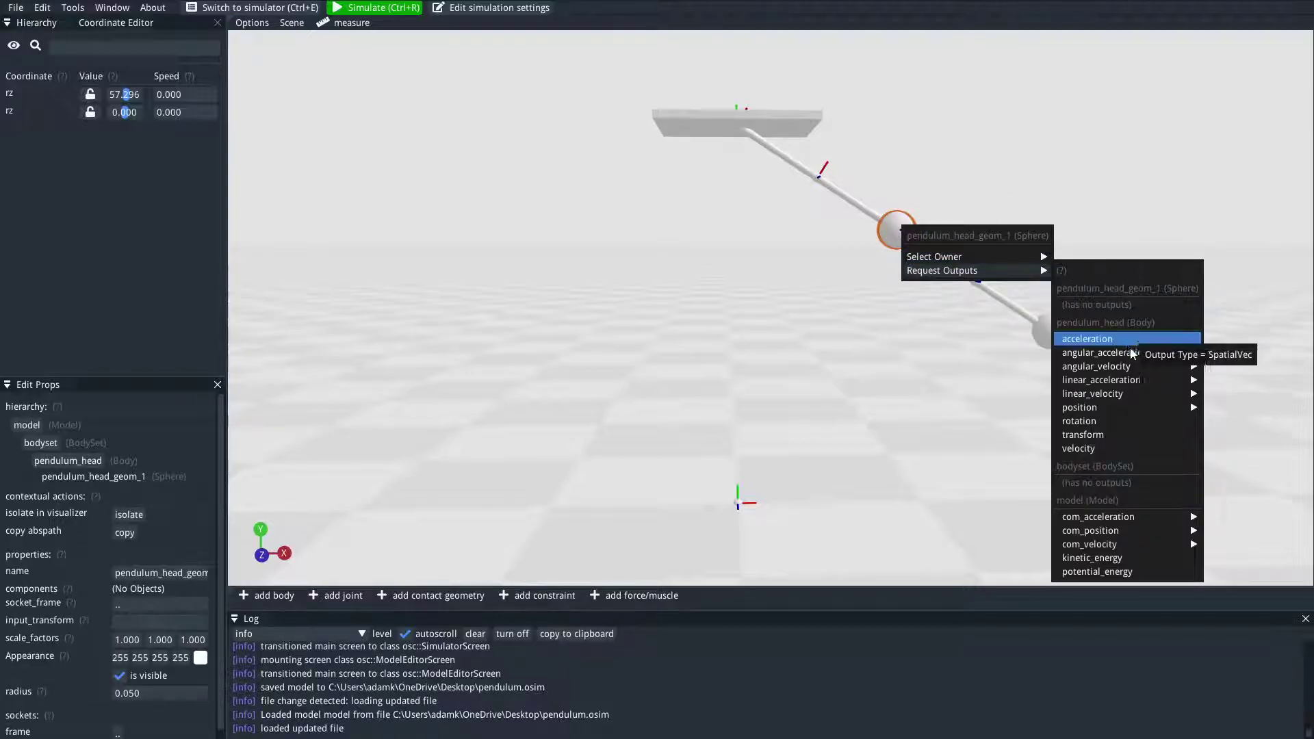
{"action": "mouse_move", "coordinate": [1156, 353]}
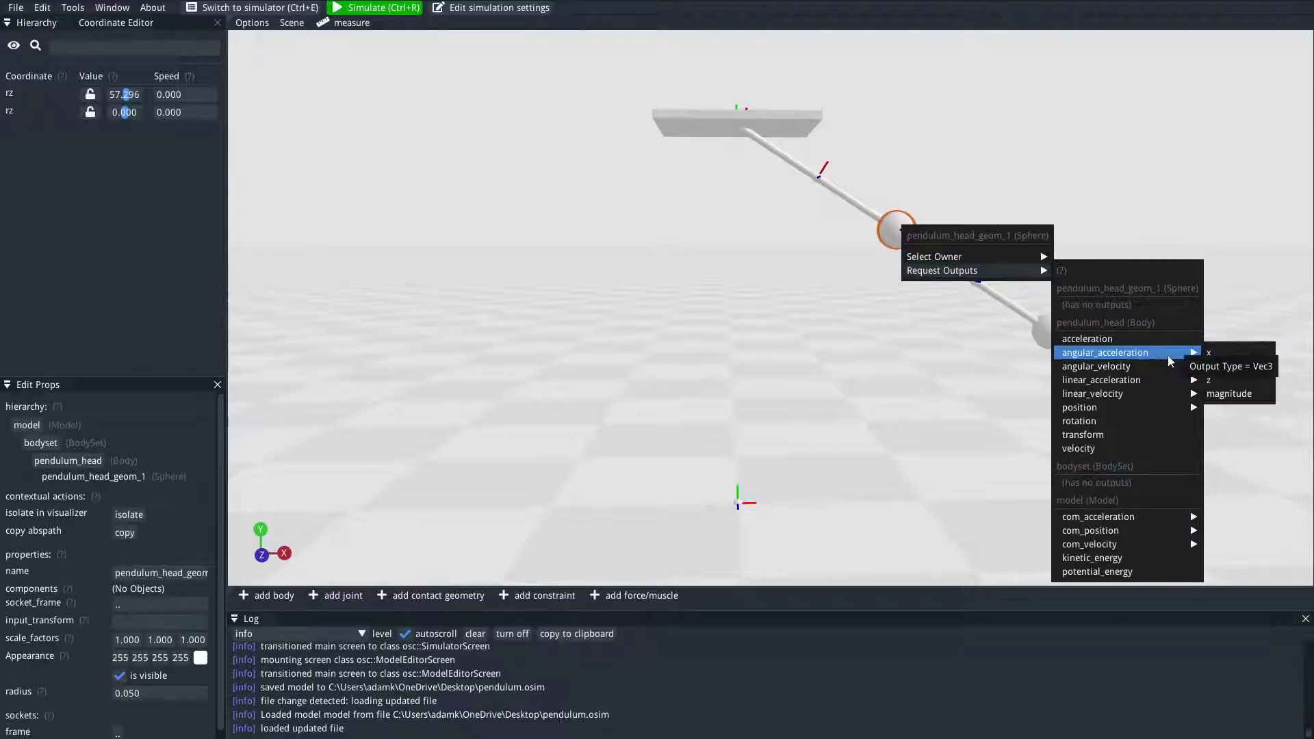
{"action": "left_click", "coordinate": [1242, 393]}
Step: Also request its angular_velocity magnitude output and start a simulation
{"action": "right_click", "coordinate": [900, 227]}
{"action": "mouse_move", "coordinate": [965, 269]}
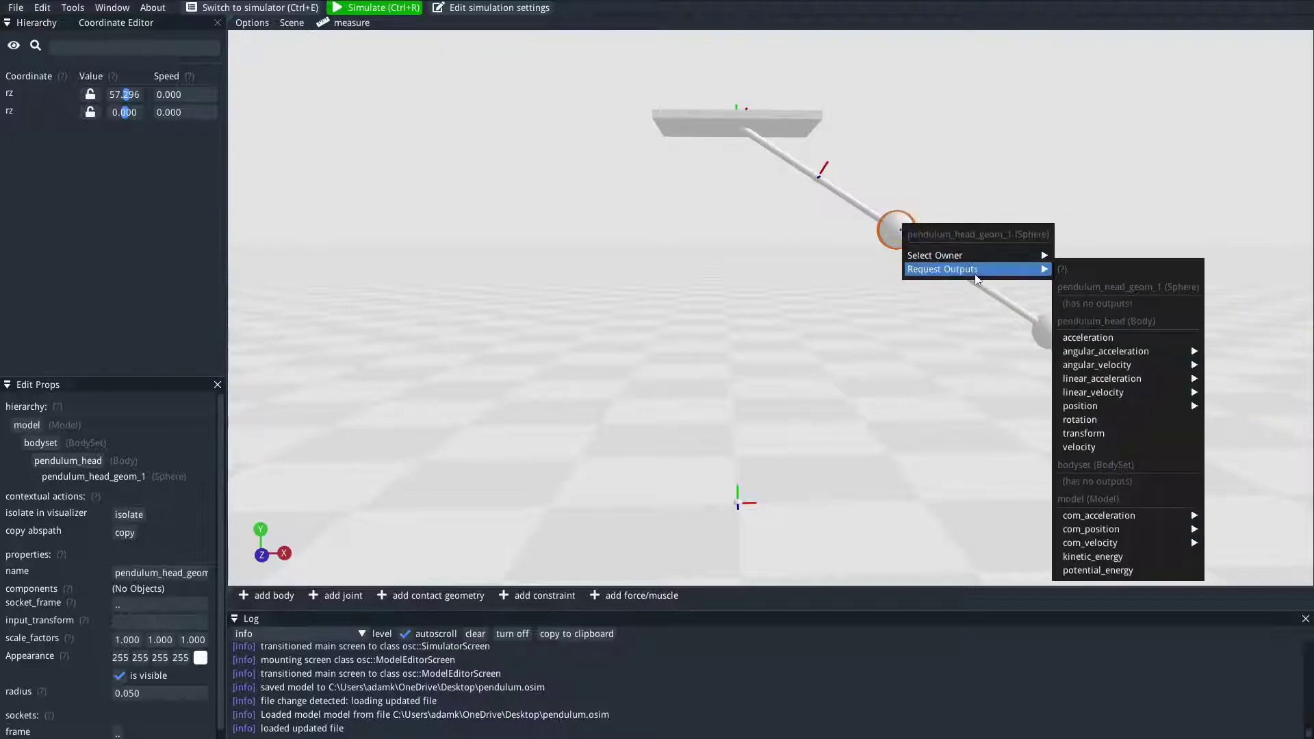
{"action": "mouse_move", "coordinate": [1147, 368]}
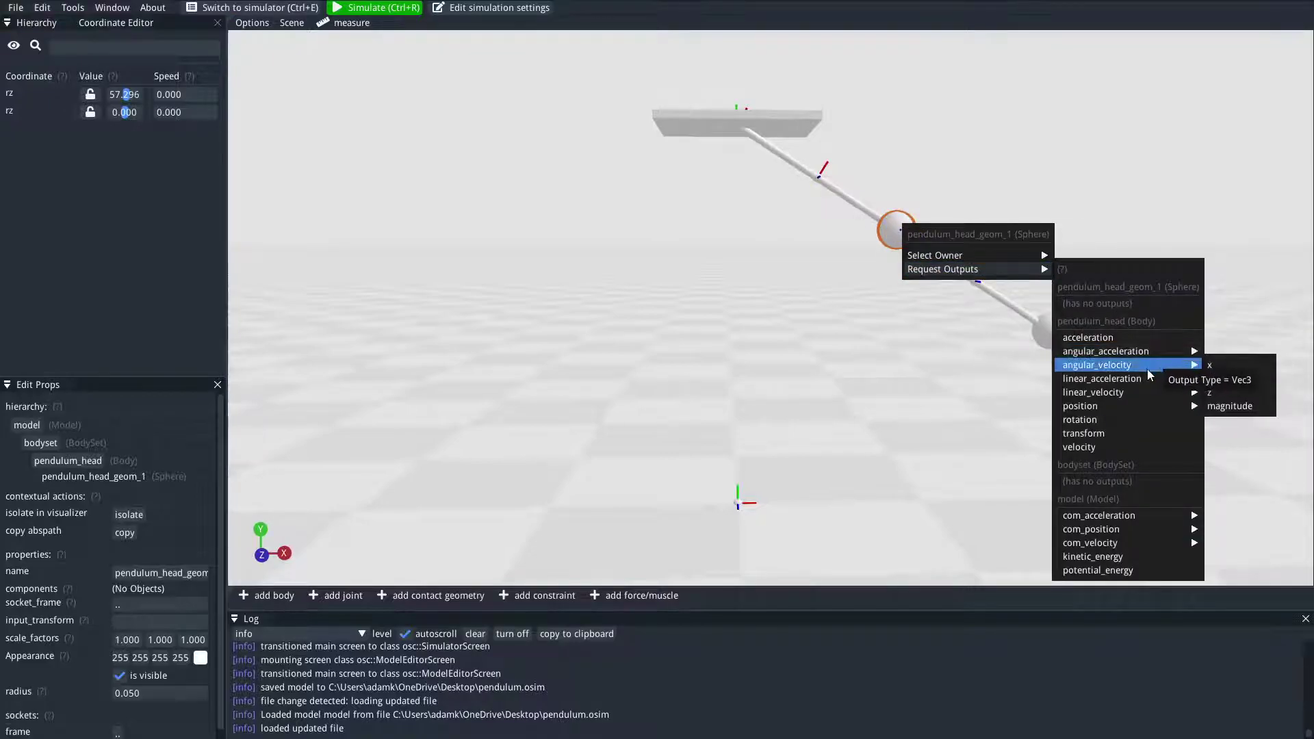
{"action": "left_click", "coordinate": [1230, 407]}
{"action": "left_click", "coordinate": [382, 7]}
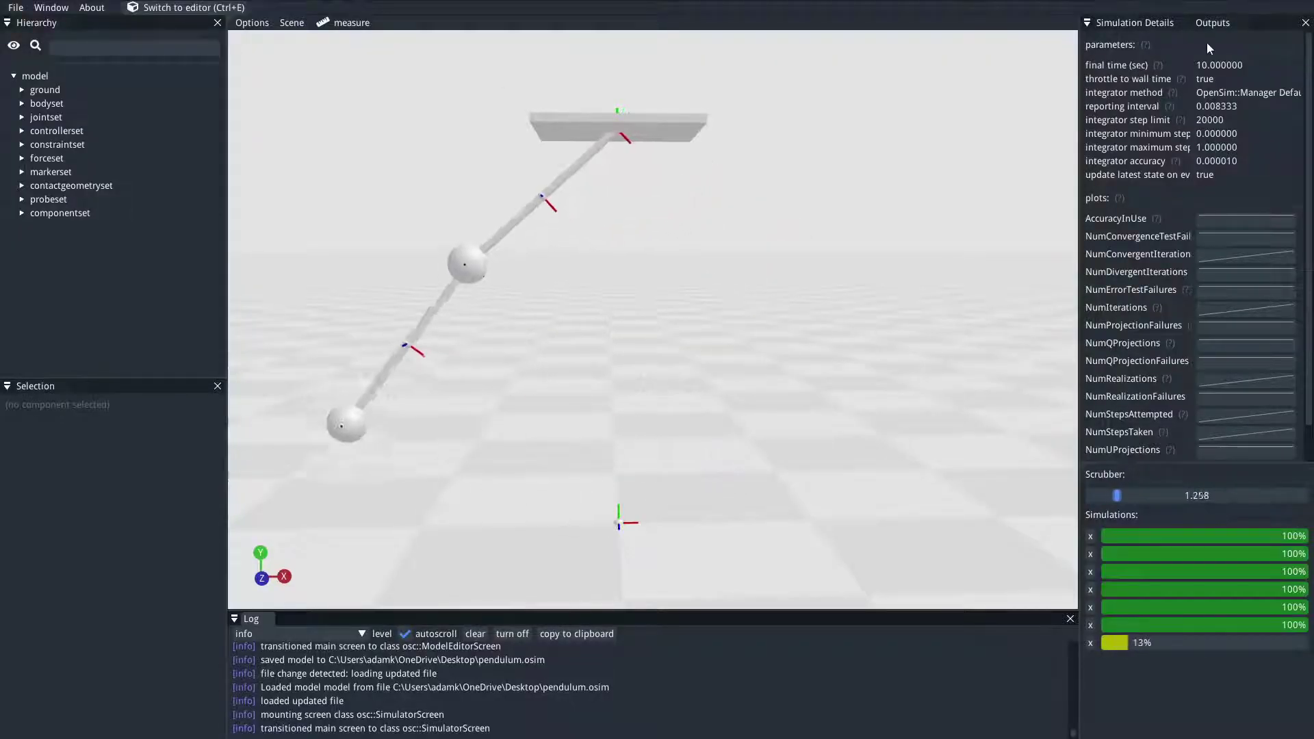
Step: Show pendulum_head's angular acceleration and velocity magnitude plots and scrub to 1.4 s
{"action": "left_click", "coordinate": [1212, 22]}
{"action": "left_click_drag", "start_coordinate": [1079, 254], "coordinate": [857, 260]}
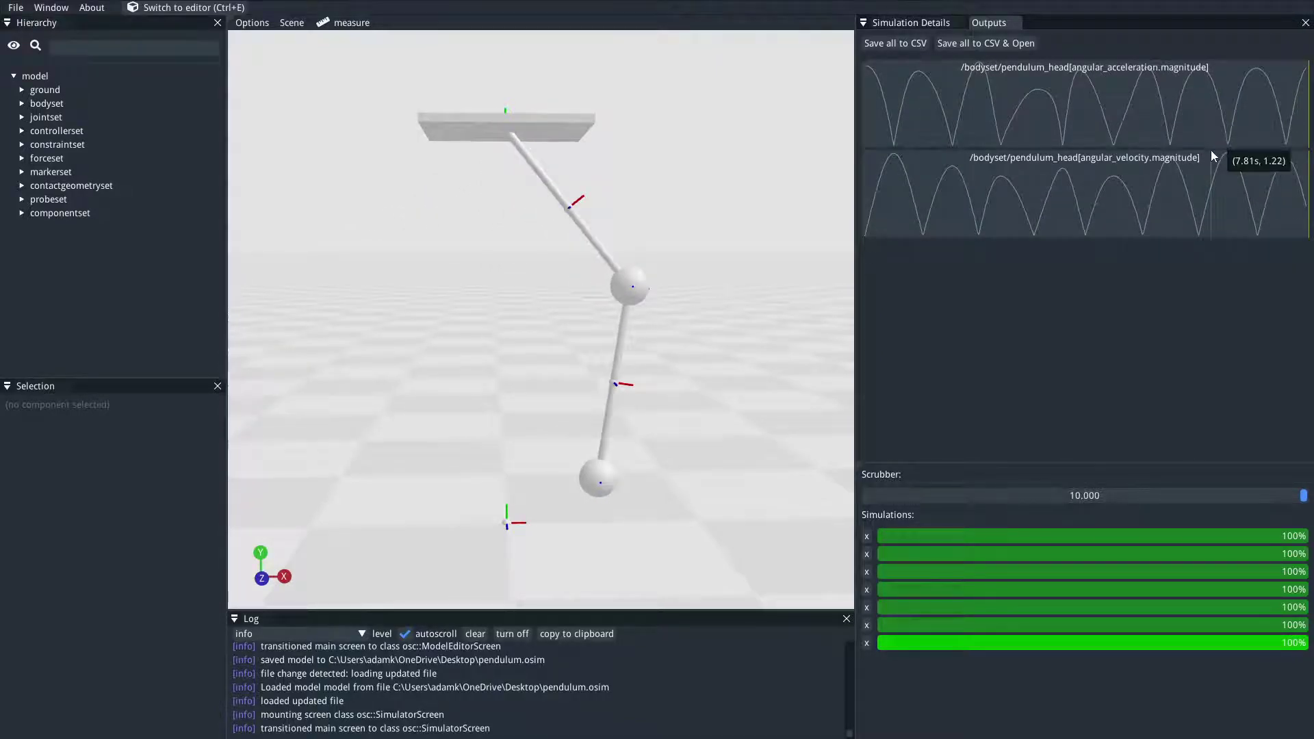
{"action": "left_click", "coordinate": [893, 136]}
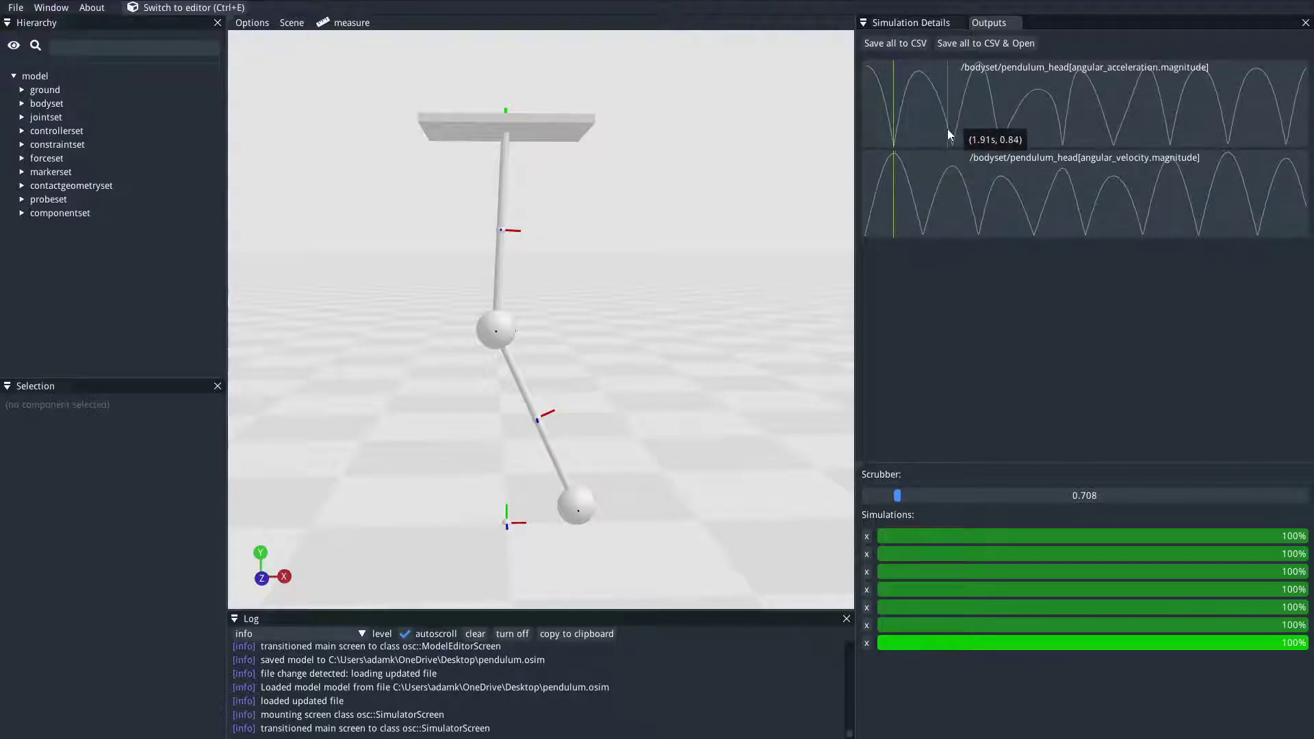
{"action": "left_click", "coordinate": [923, 89]}
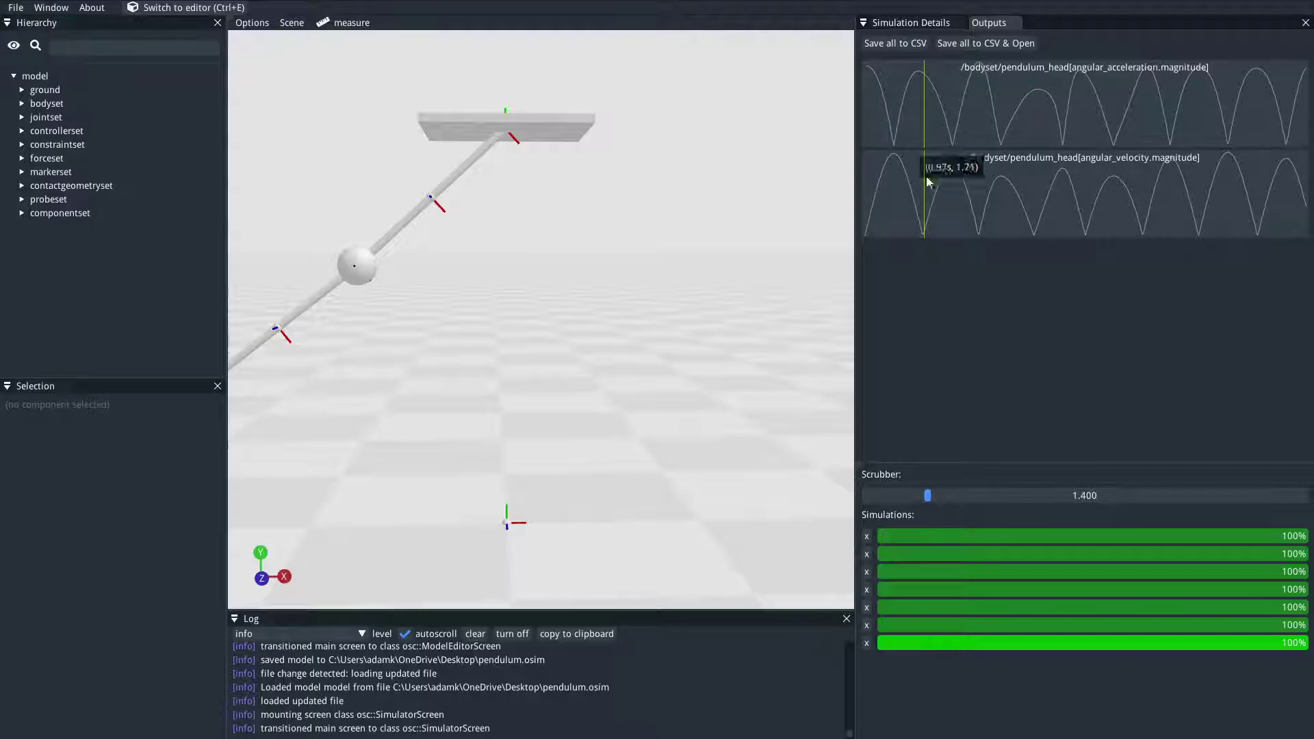
{"action": "left_click_drag", "start_coordinate": [856, 253], "coordinate": [1041, 256]}
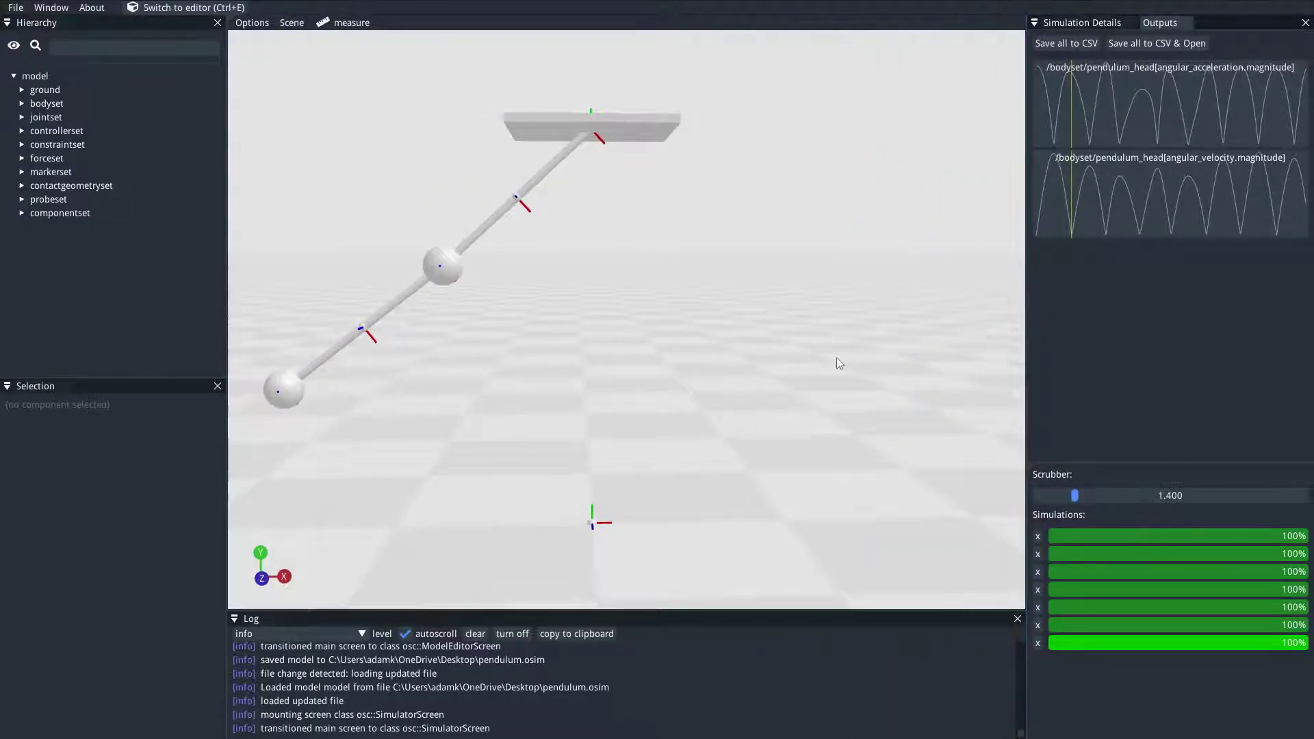
{"action": "left_click_drag", "start_coordinate": [691, 287], "coordinate": [651, 344]}
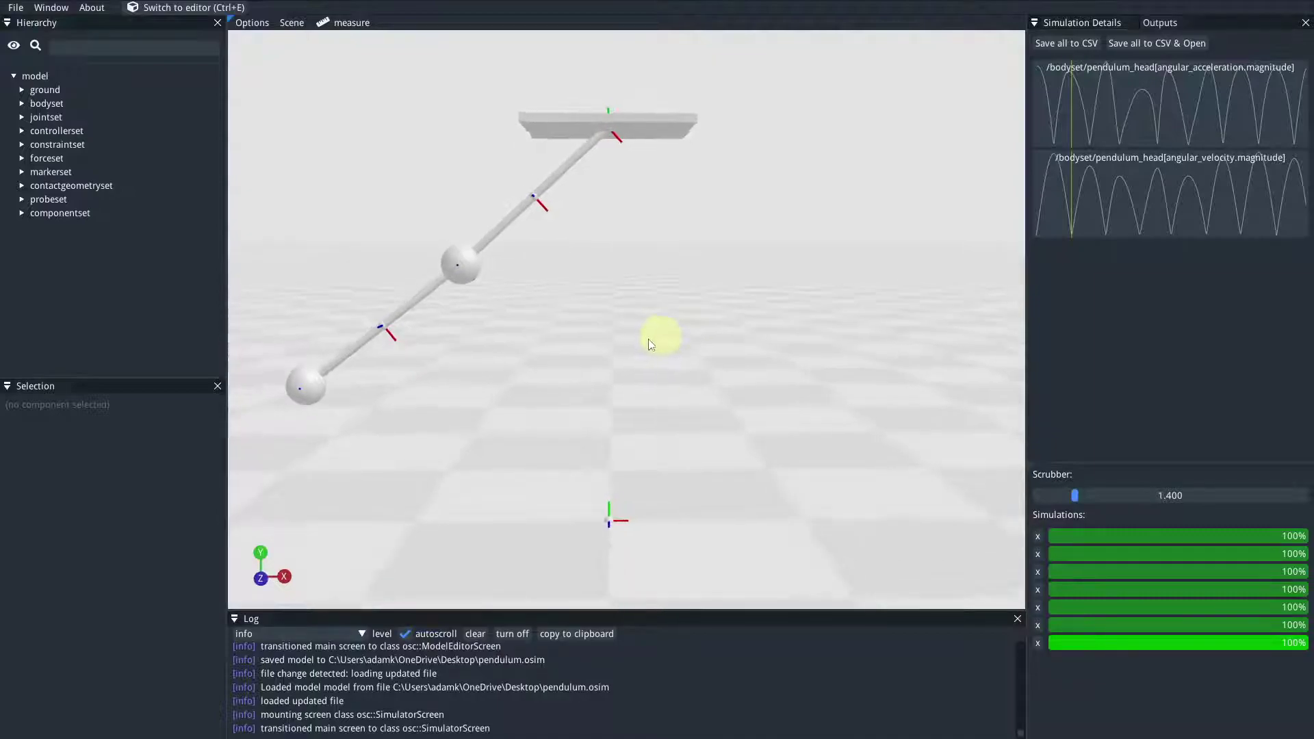